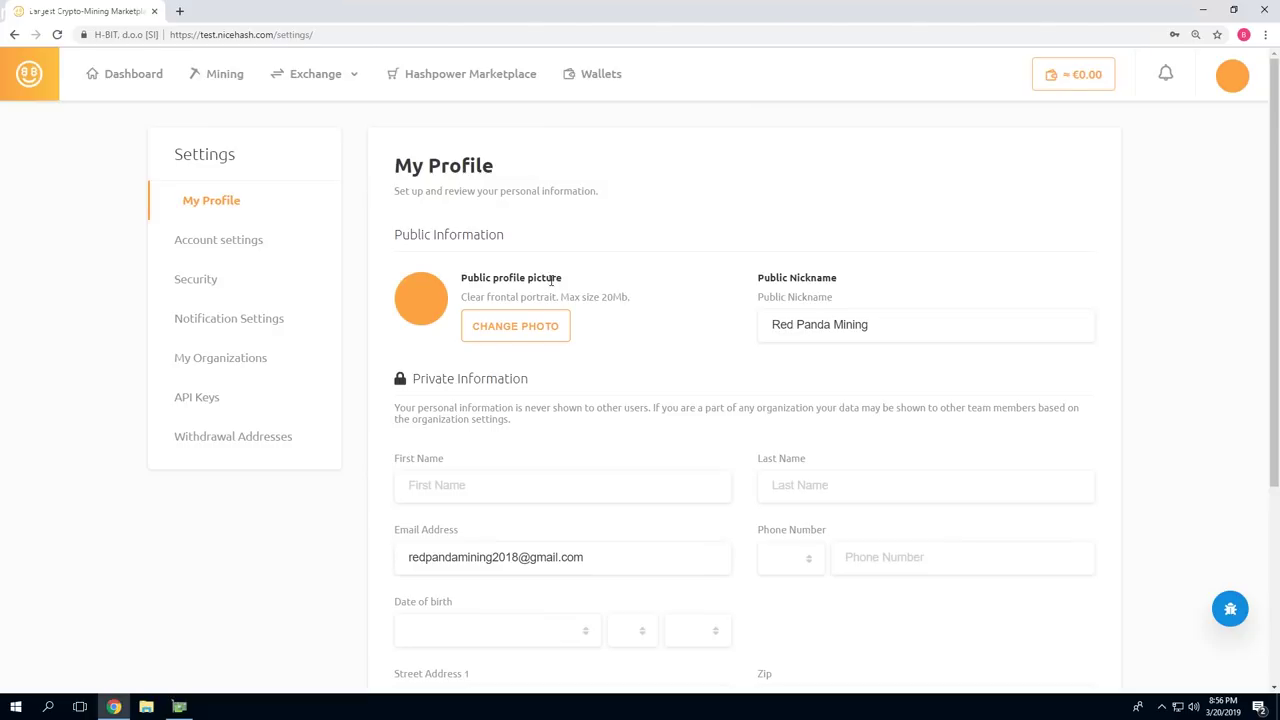
# Open the dashboard and review its mining status, wallets, active orders and recent activities
pyautogui.click(116, 76)
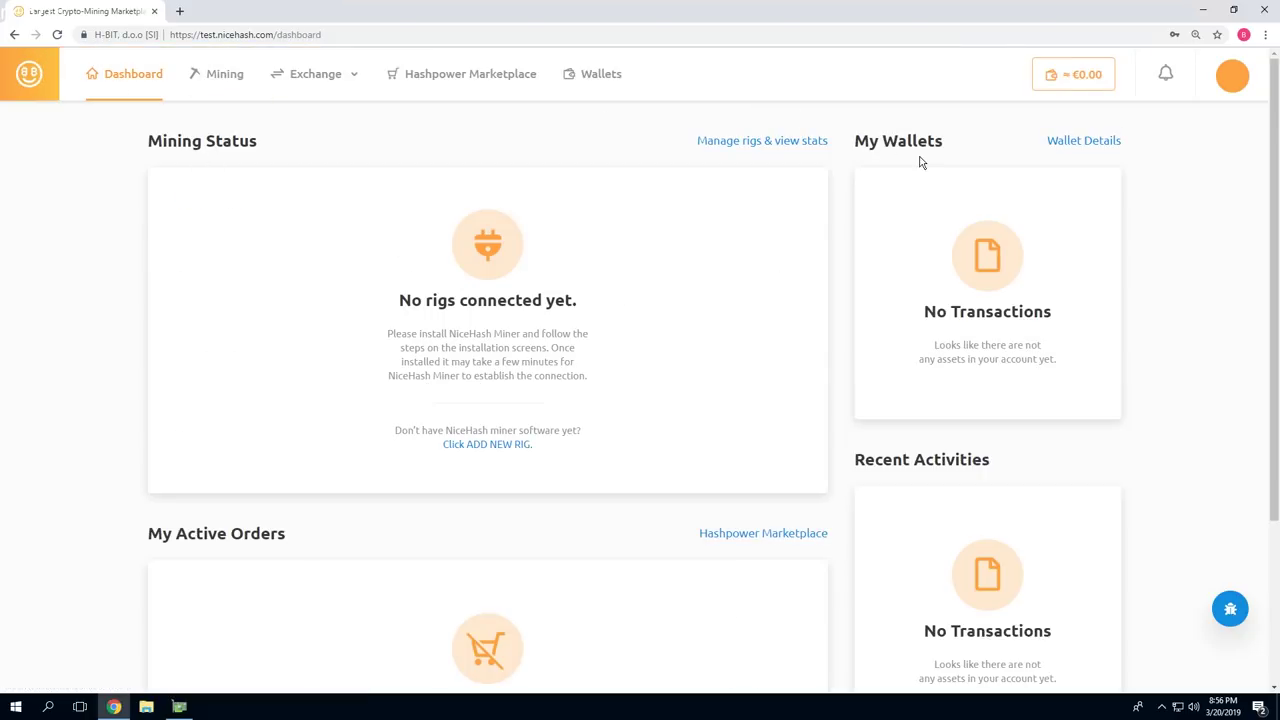
pyautogui.scroll(-2, 897, 448)
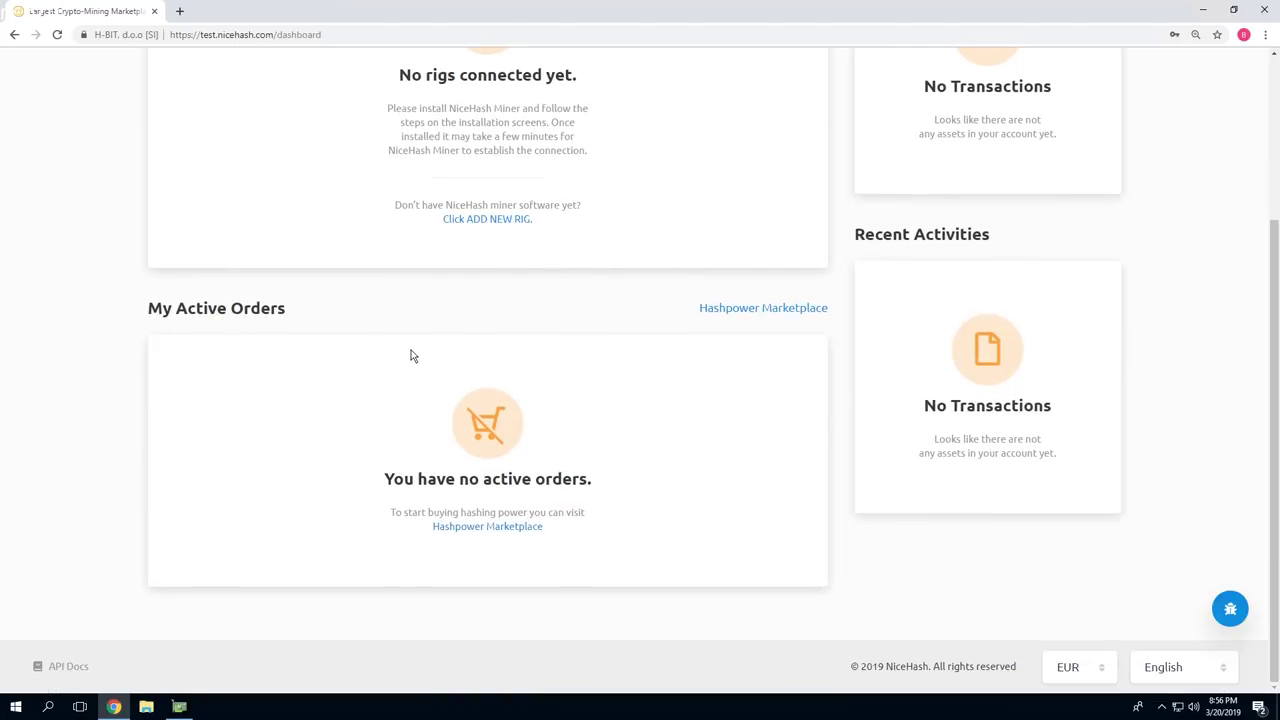
pyautogui.scroll(3, 411, 357)
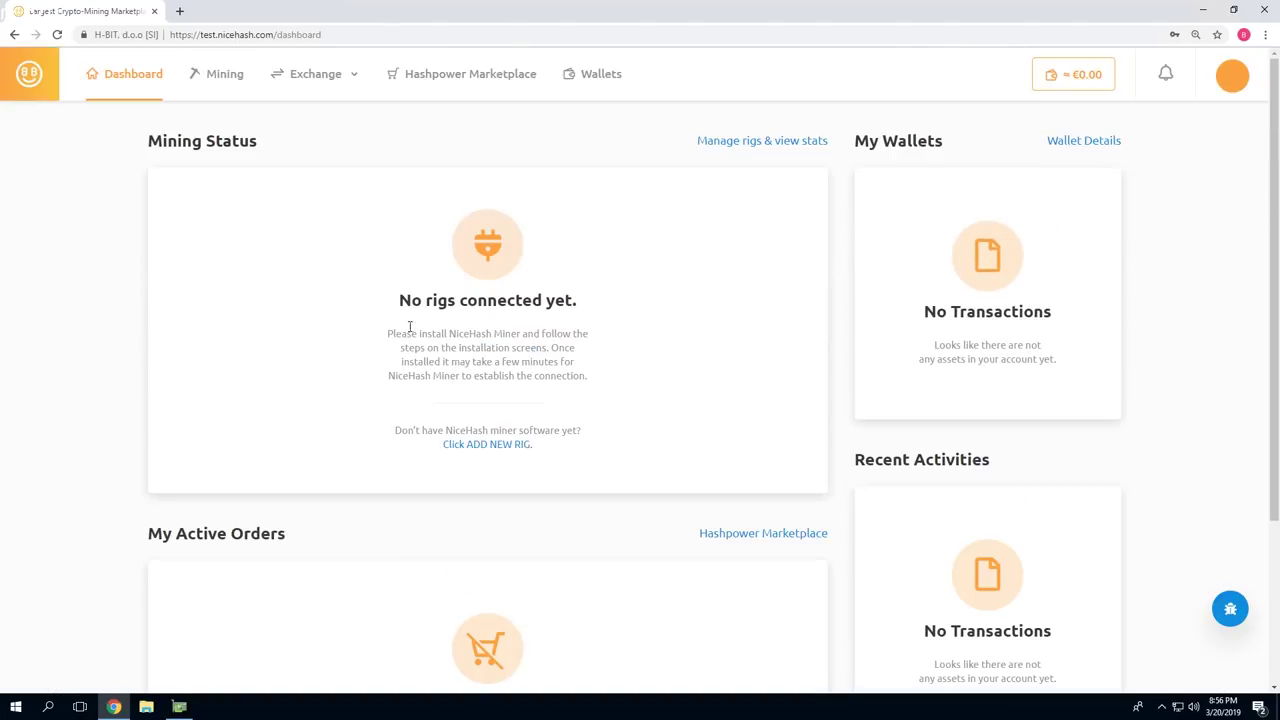
# Check the Mining section's rig manager, mining address and History & Stats view
pyautogui.click(213, 80)
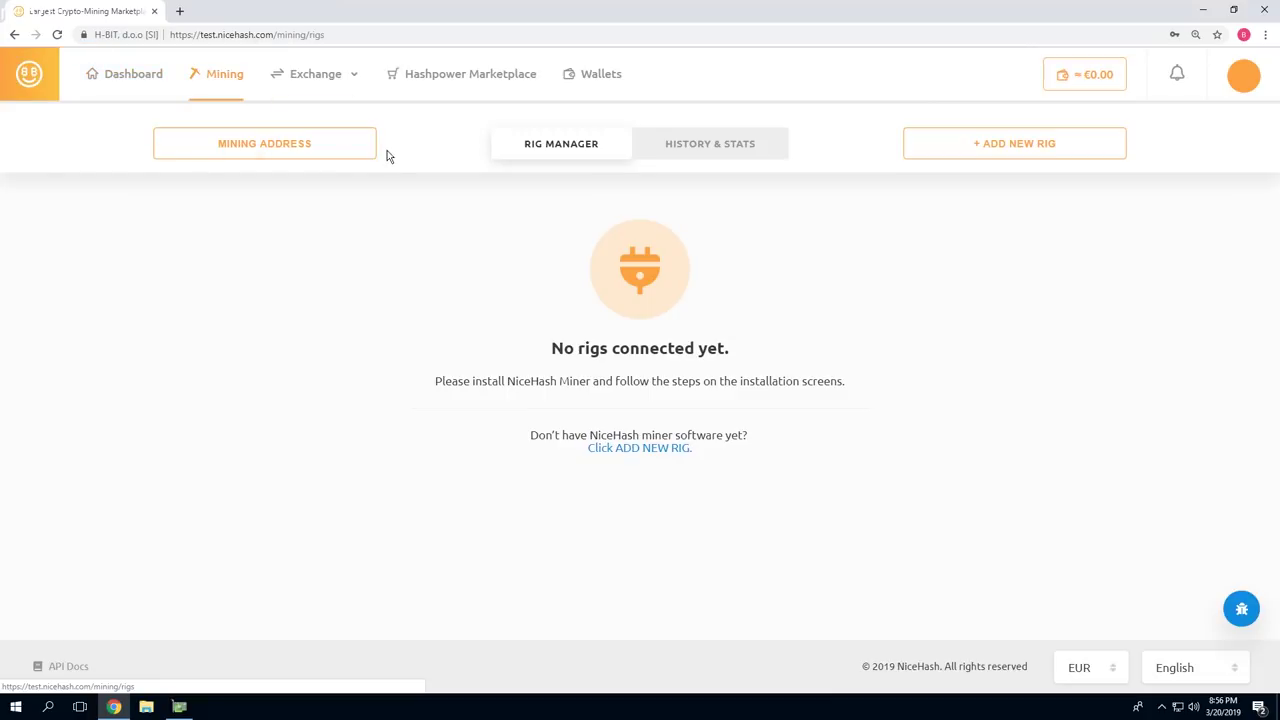
pyautogui.click(309, 149)
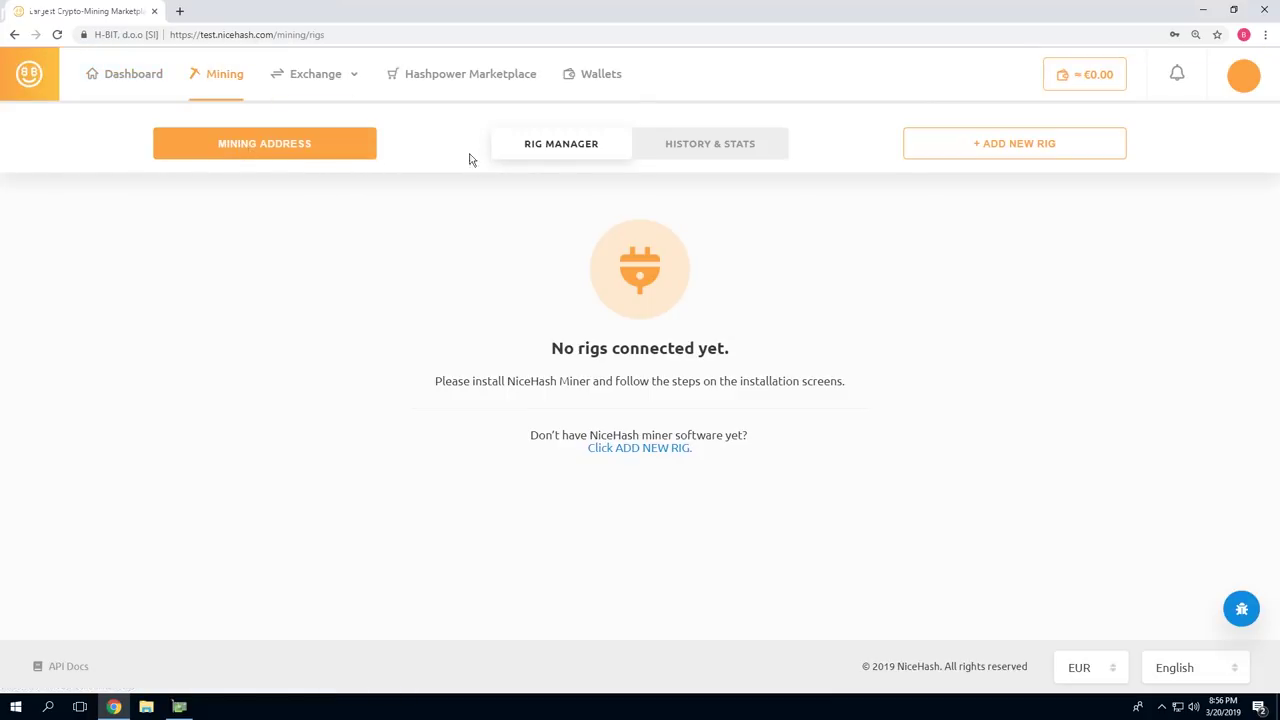
pyautogui.click(704, 148)
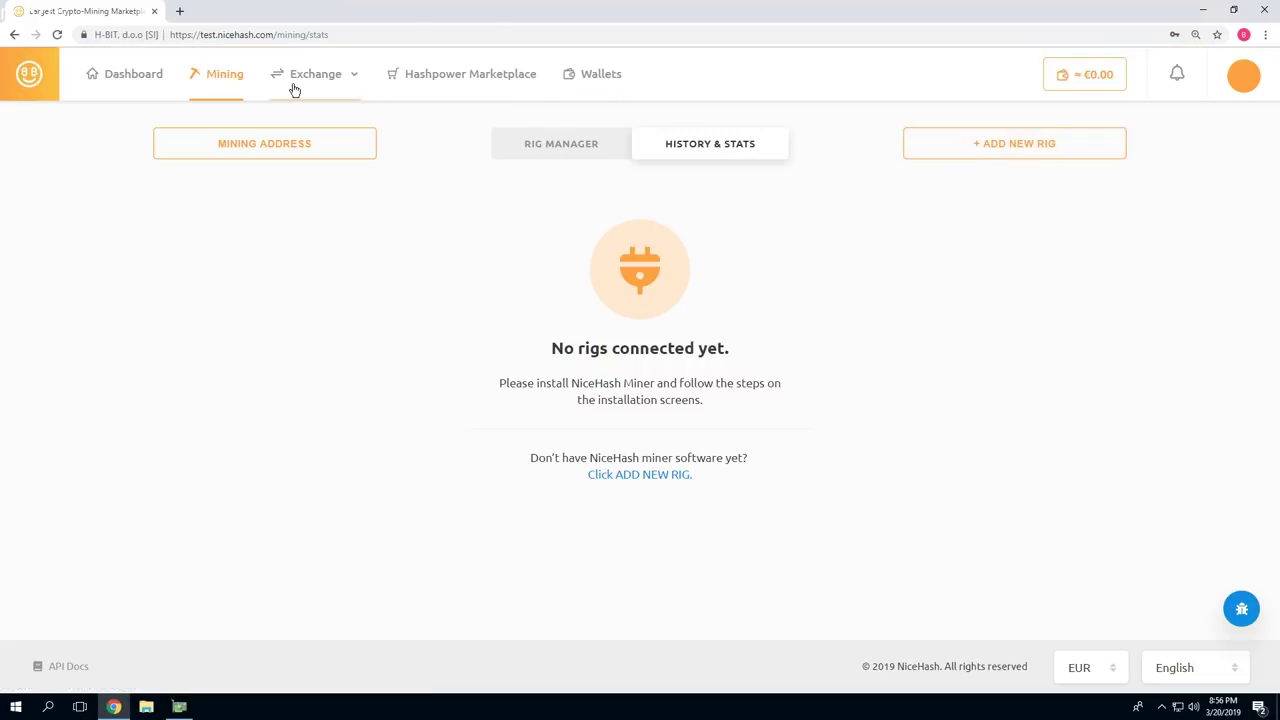
# Examine the Exchange page and its trade view with the price chart and order book, and return to the Exchange page
pyautogui.moveTo(293, 89)
pyautogui.click(306, 111)
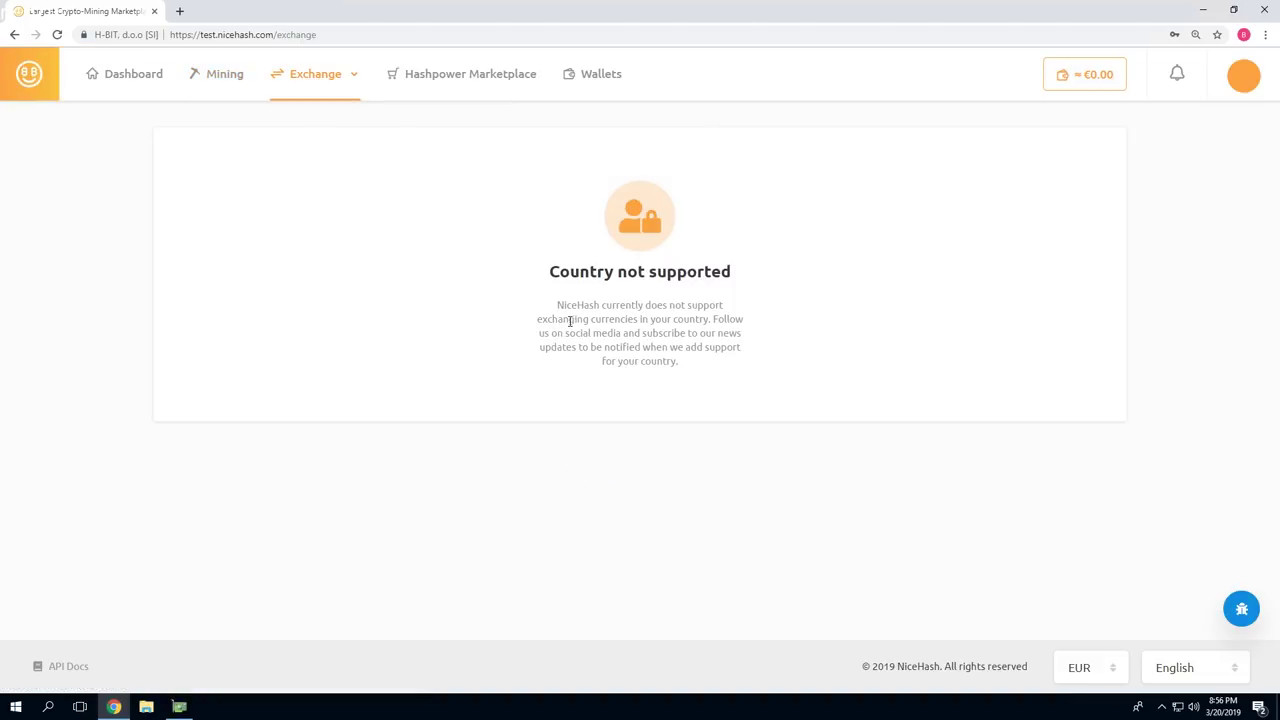
pyautogui.moveTo(337, 94)
pyautogui.click(301, 157)
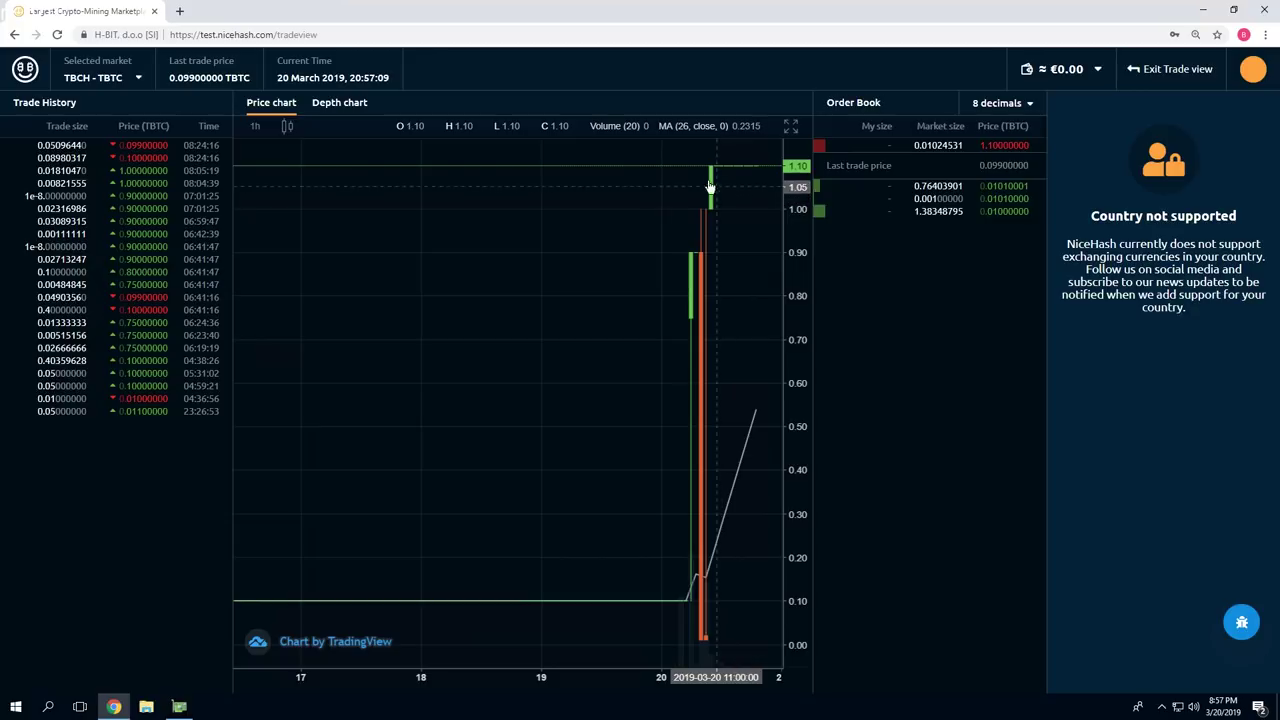
pyautogui.click(14, 35)
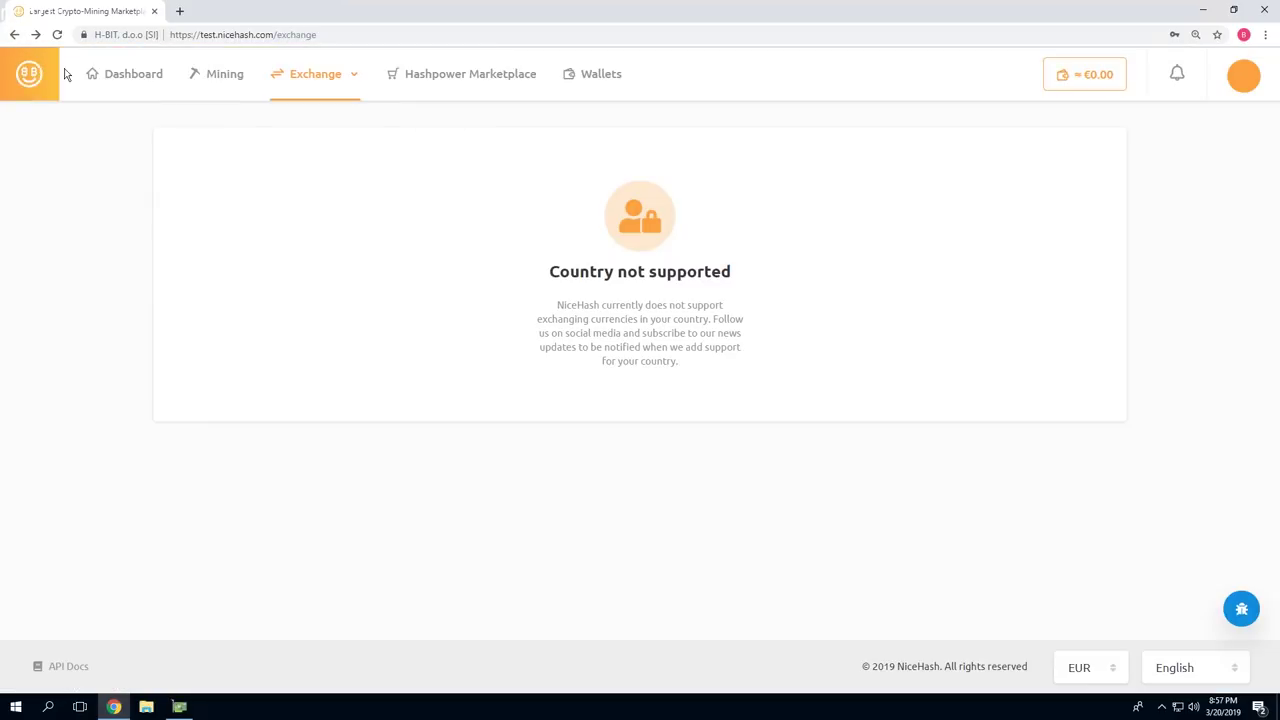
# Open the Hashpower Marketplace and look through the algorithms available for its orders, keeping Scrypt selected
pyautogui.click(447, 91)
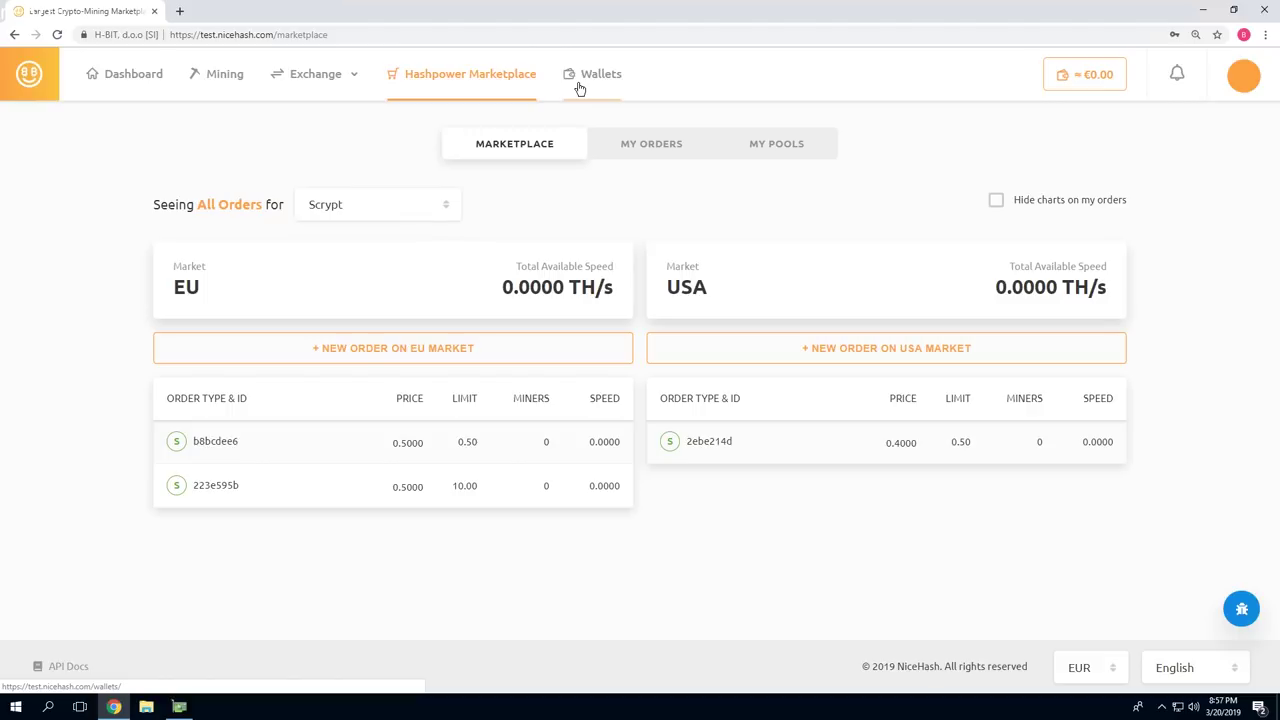
pyautogui.click(320, 210)
pyautogui.scroll(-4, 387, 318)
pyautogui.scroll(-6, 385, 323)
pyautogui.click(605, 100)
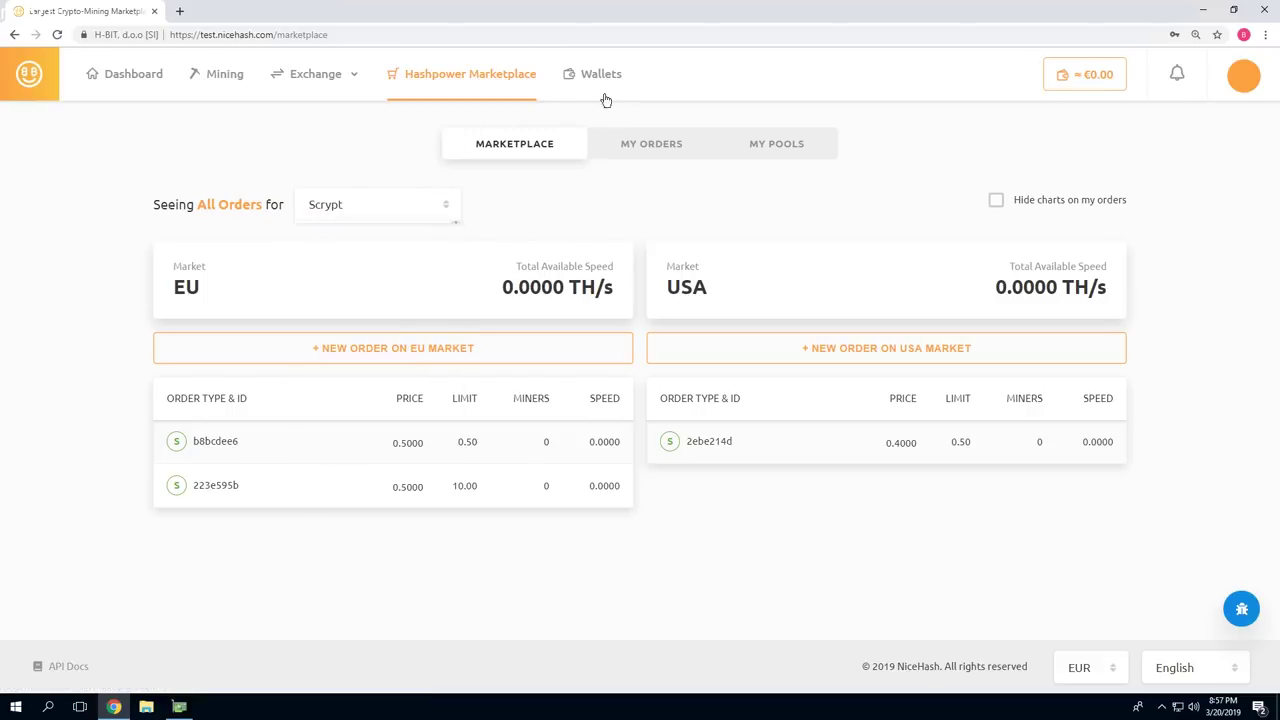
# Open the Wallets overview and review the asset balances and coin wallets
pyautogui.click(592, 80)
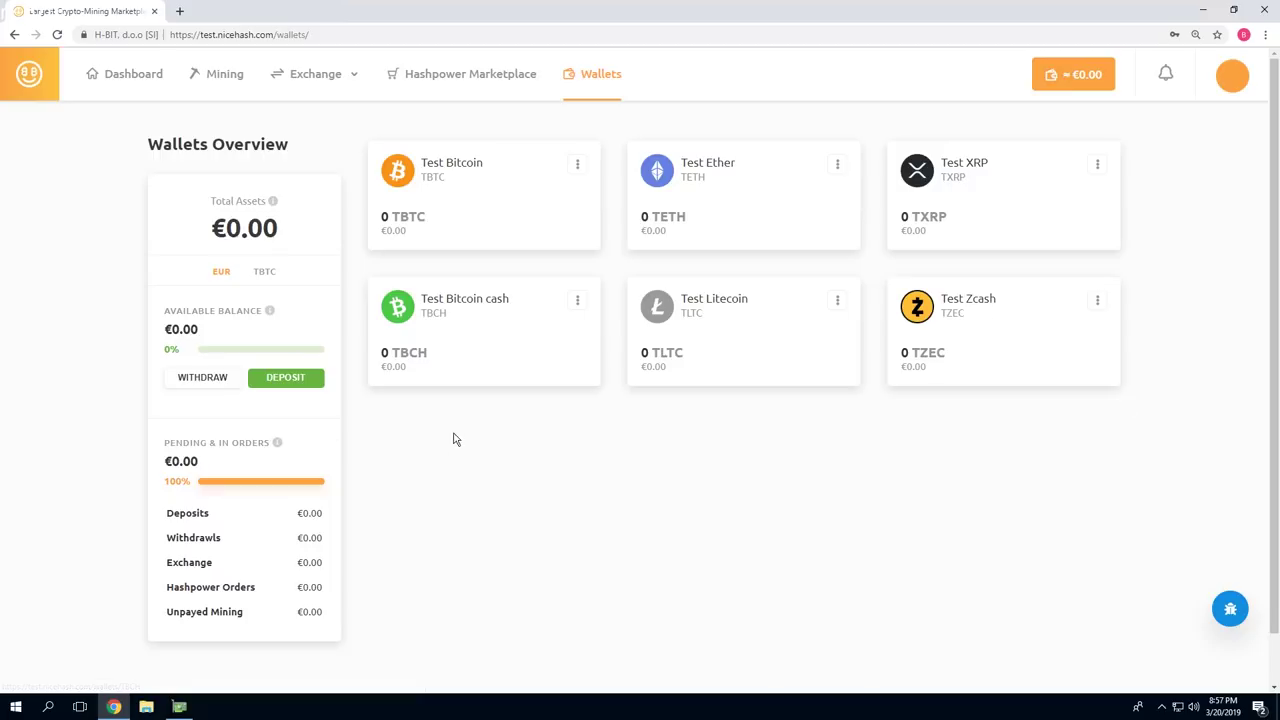
pyautogui.scroll(-1, 492, 458)
pyautogui.scroll(1, 492, 458)
# Add a new rig from the dashboard with NiceHash Miner Legacy and download its 1.9.1.5-testnet release from GitHub
pyautogui.click(132, 80)
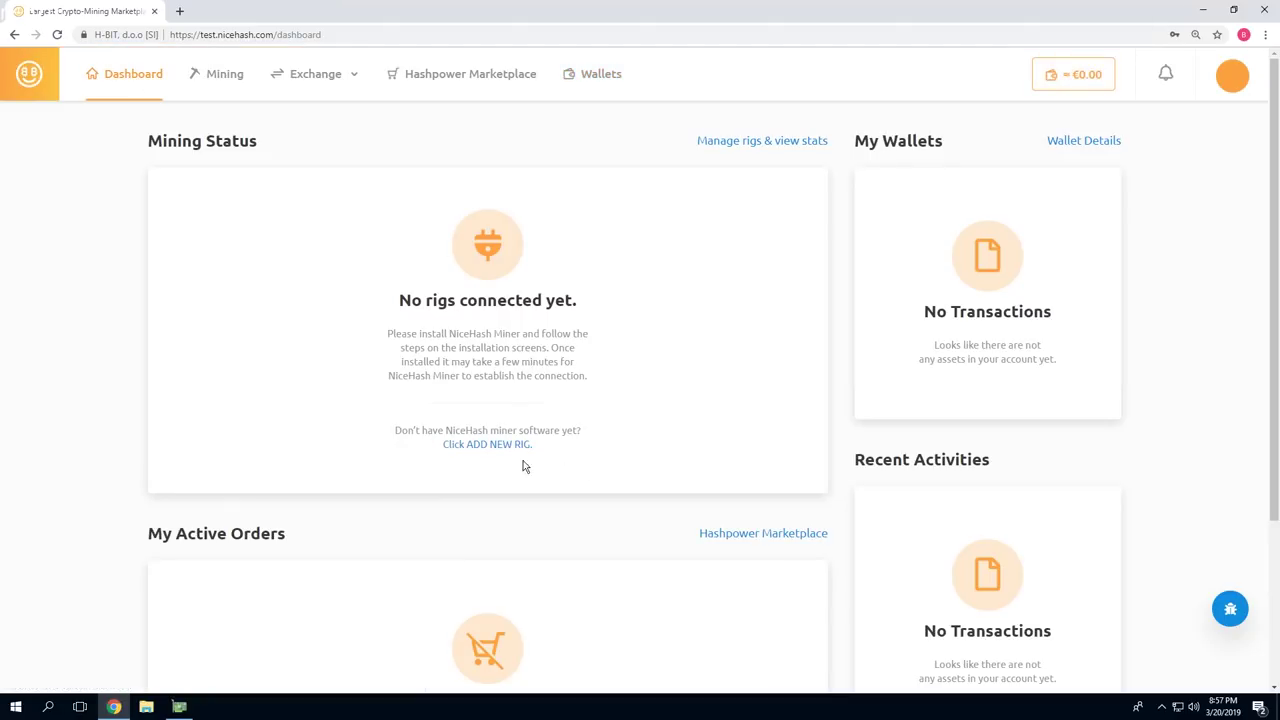
pyautogui.click(467, 452)
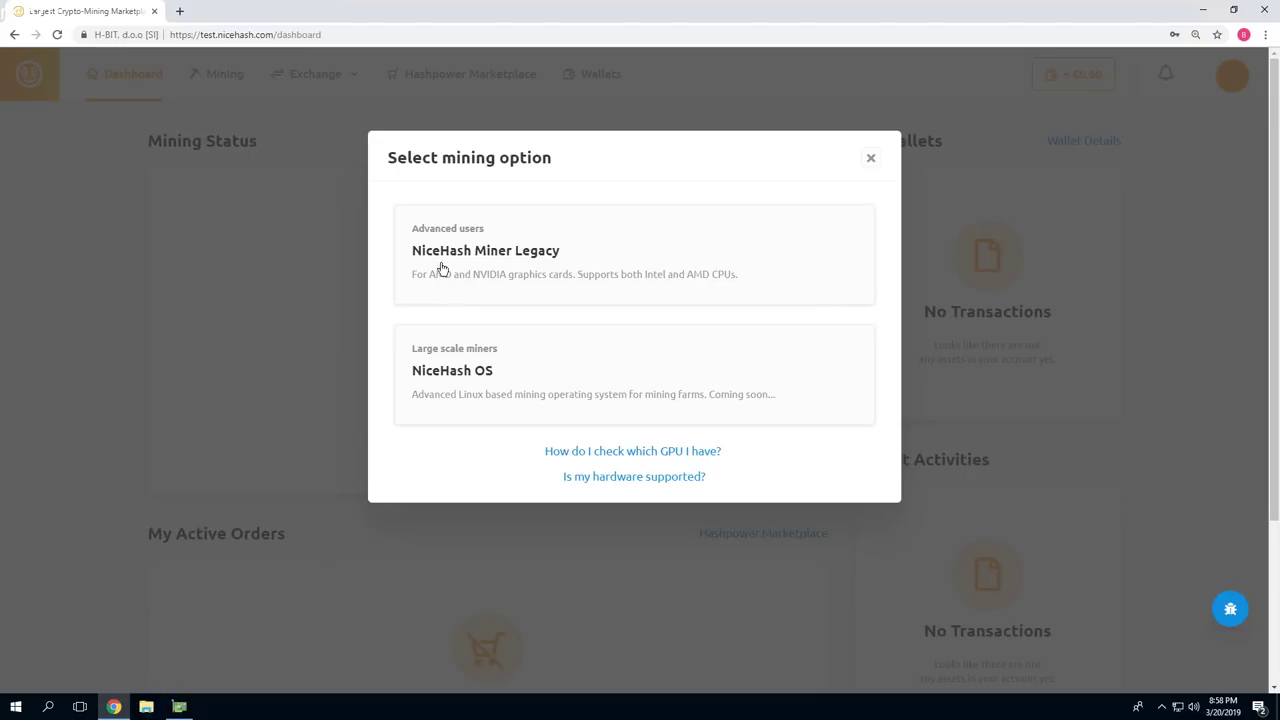
pyautogui.click(503, 266)
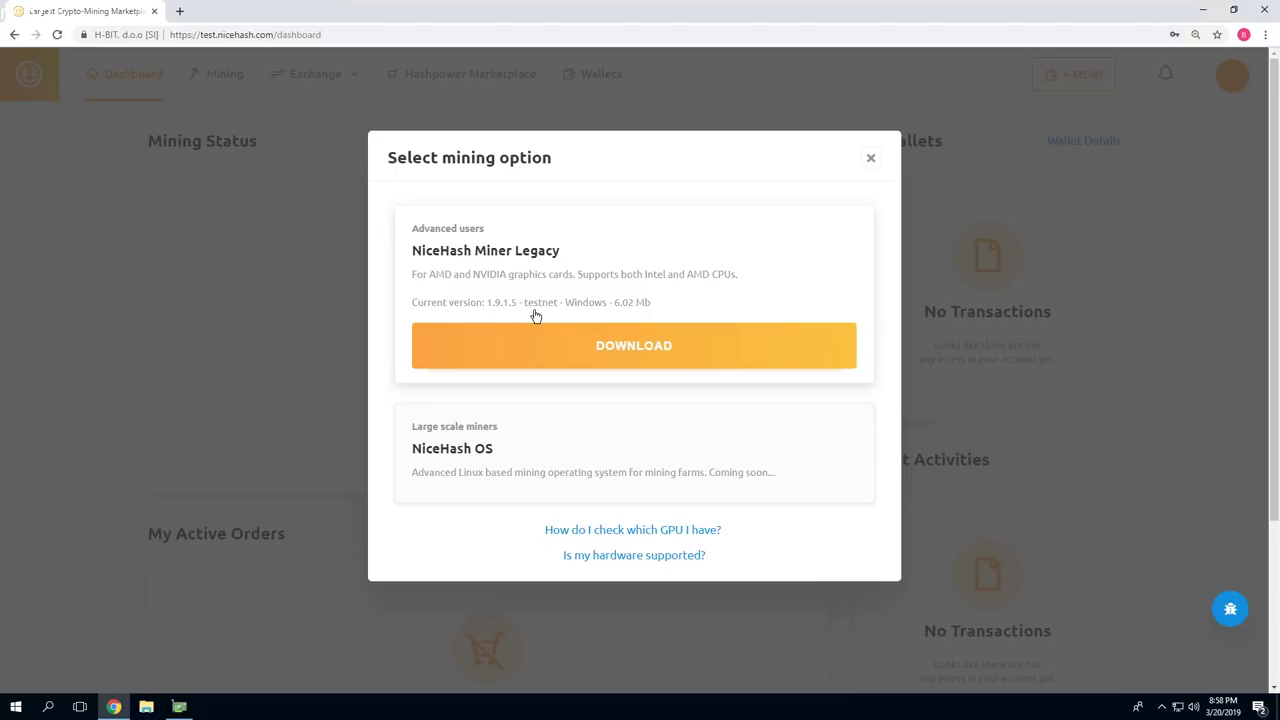
pyautogui.click(591, 352)
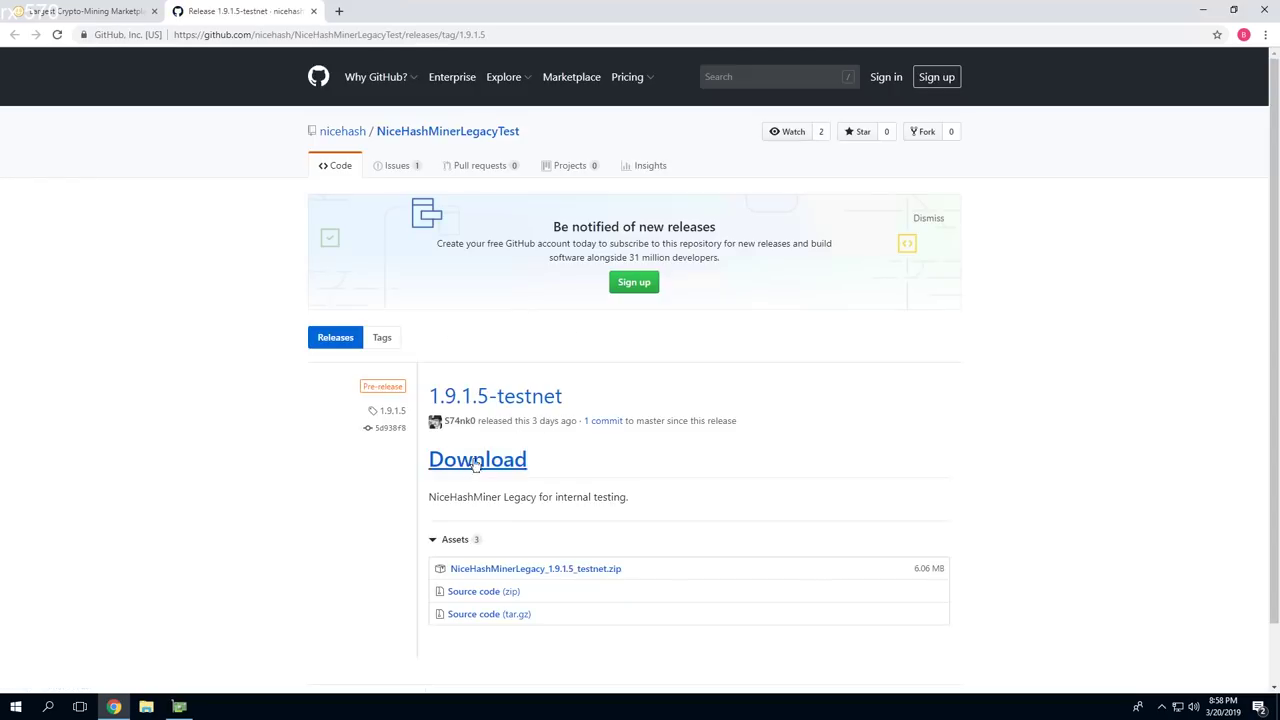
pyautogui.click(471, 469)
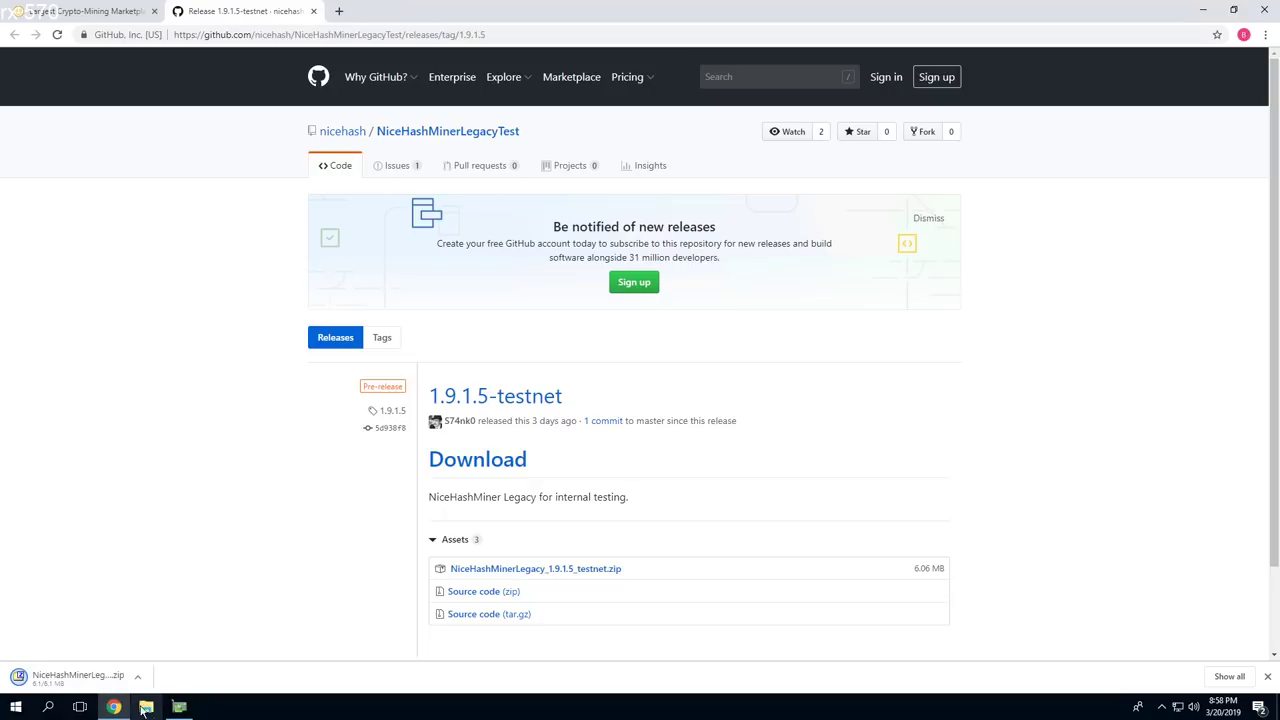
# Show the downloaded NiceHashMinerLegacy_1.9.1.5_testnet.zip in its folder and extract it with 7-Zip into a folder of the same name
pyautogui.rightClick(74, 684)
pyautogui.click(119, 648)
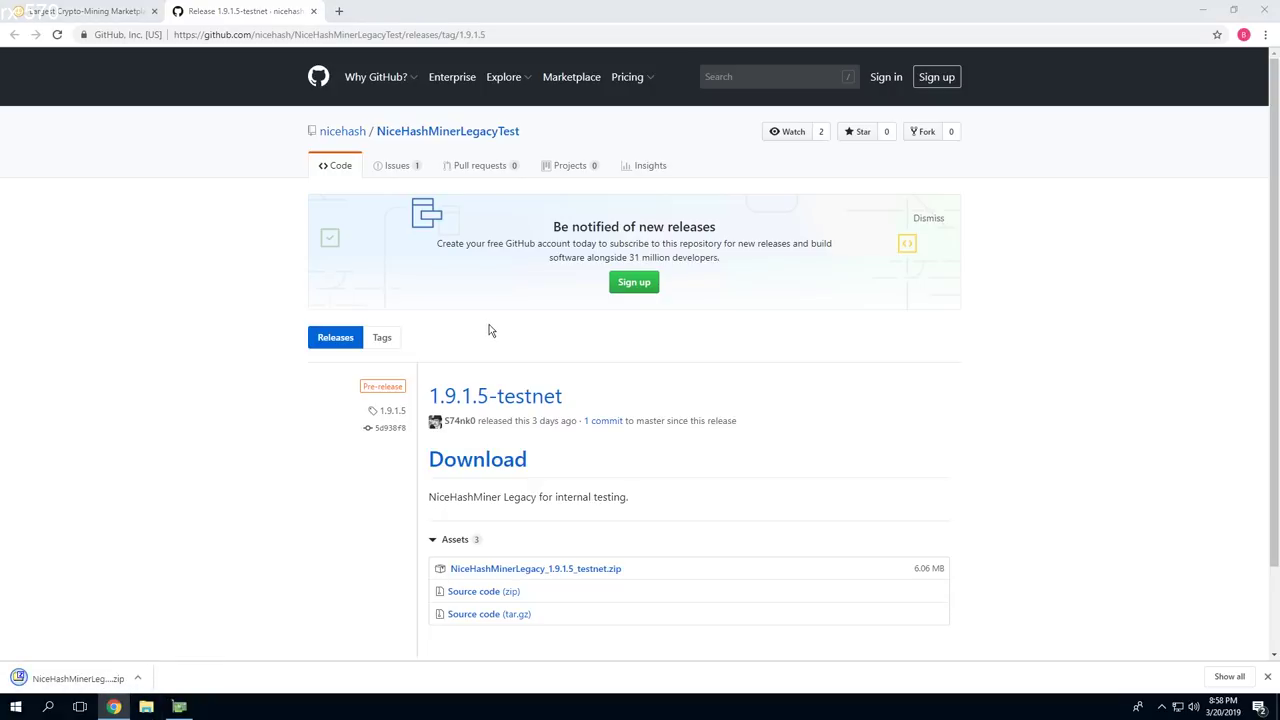
pyautogui.rightClick(523, 352)
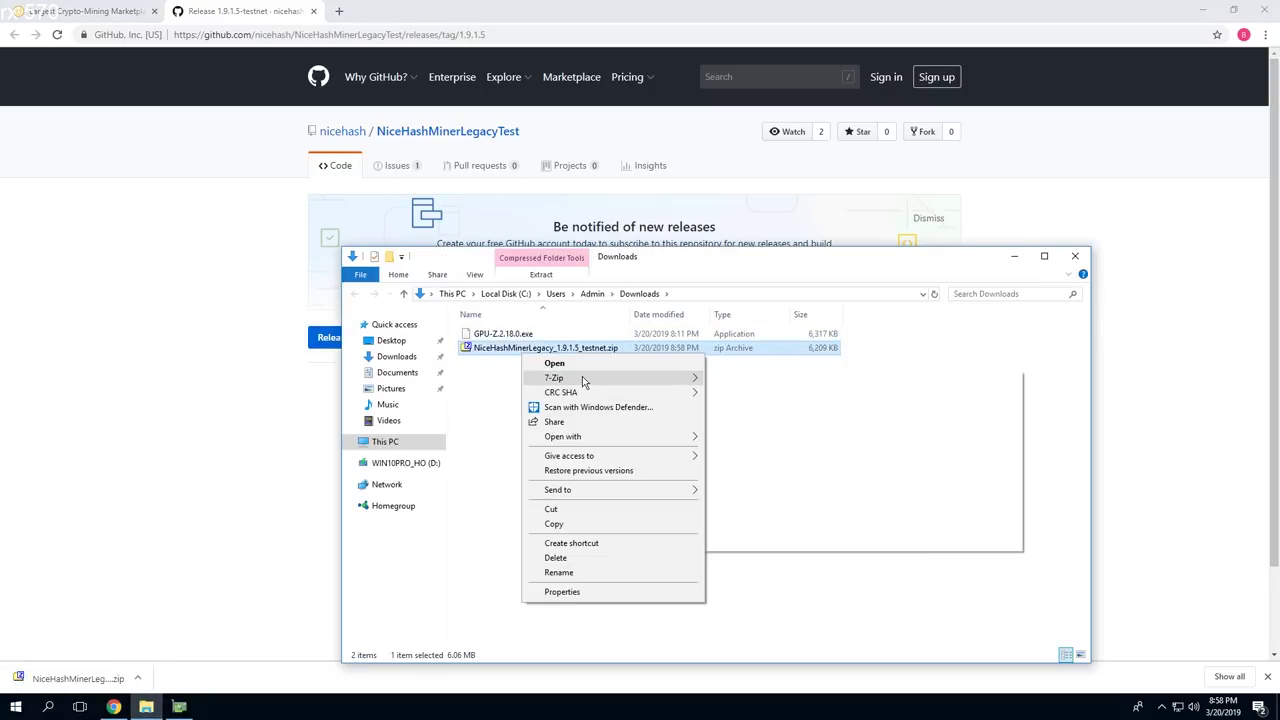
pyautogui.moveTo(580, 378)
pyautogui.click(760, 438)
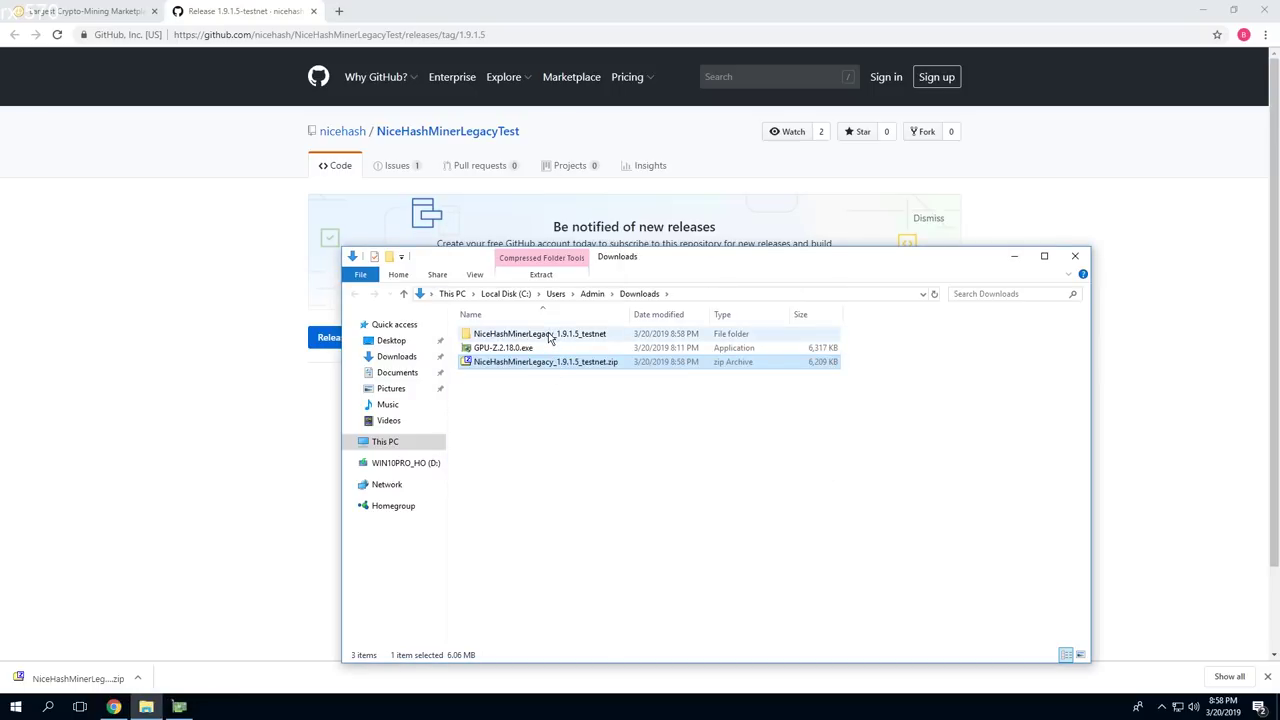
# Launch NiceHashMinerLegacy.exe from the extracted NiceHashMinerLegacy_1.9.1.5_testnet folder
pyautogui.doubleClick(548, 335)
pyautogui.scroll(-4, 576, 410)
pyautogui.scroll(4, 576, 410)
pyautogui.scroll(-4, 578, 408)
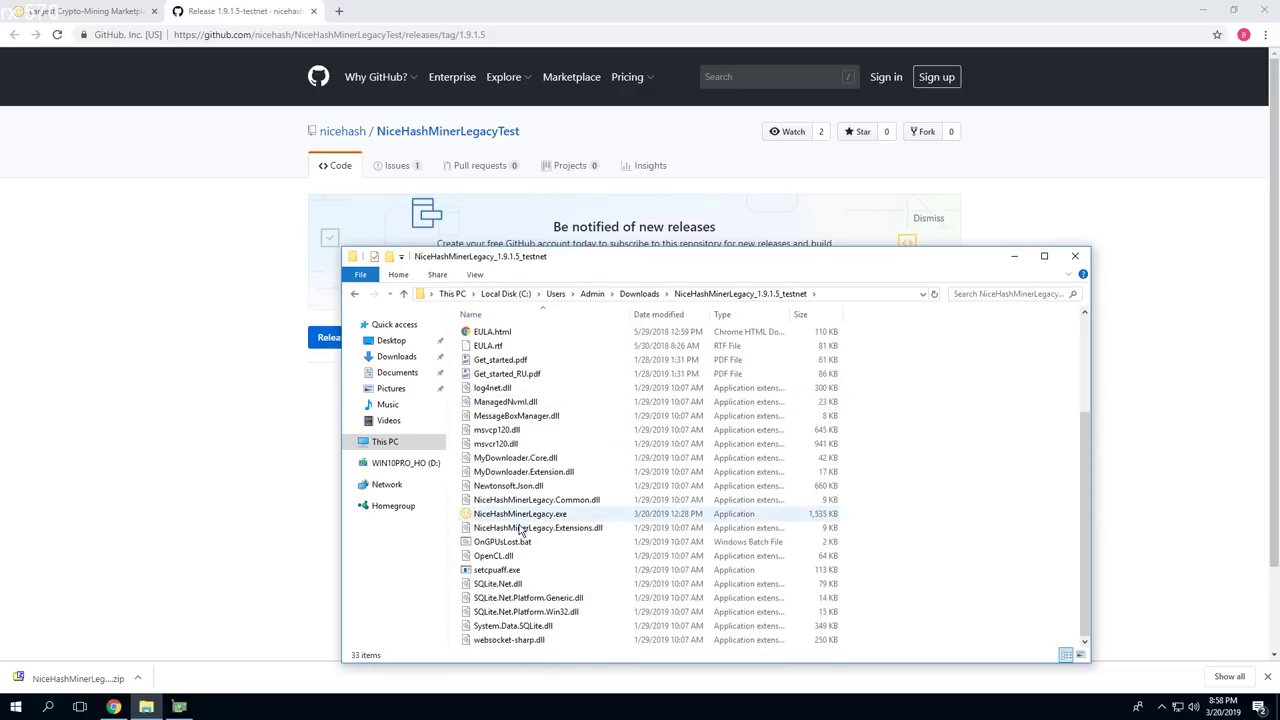
pyautogui.click(528, 515)
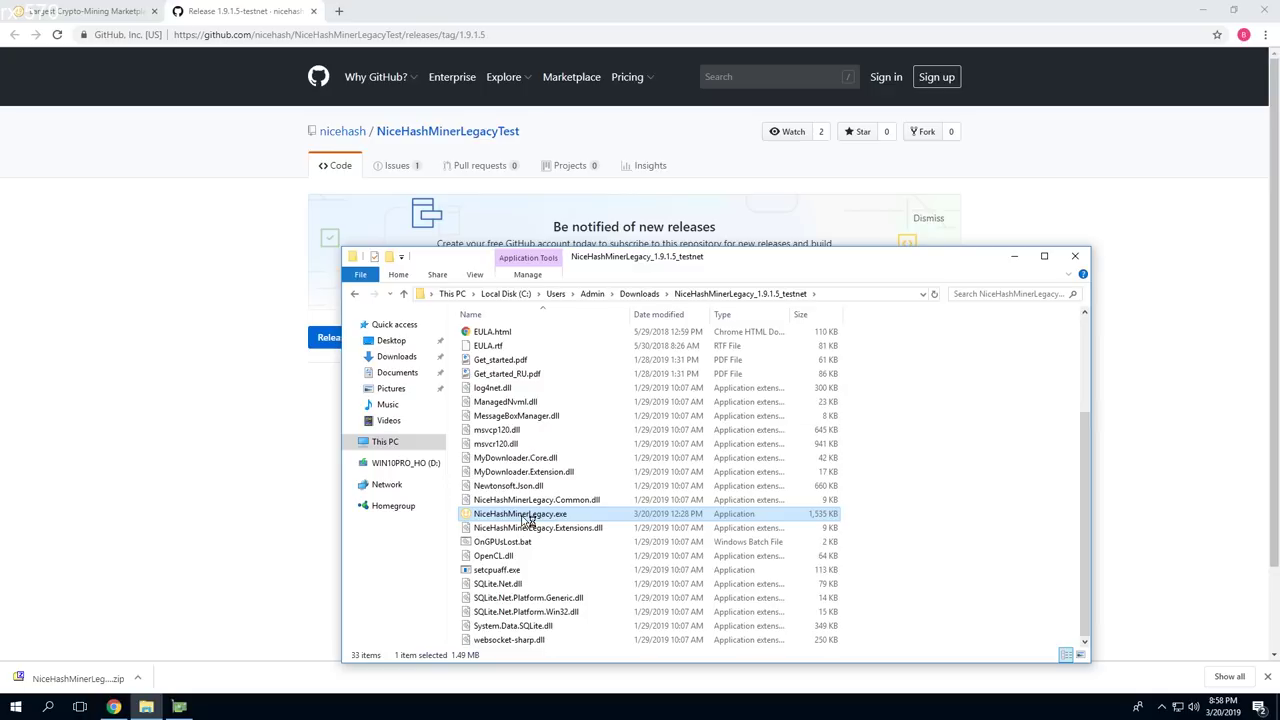
# Create a desktop shortcut to NiceHashMinerLegacy.exe
pyautogui.rightClick(518, 514)
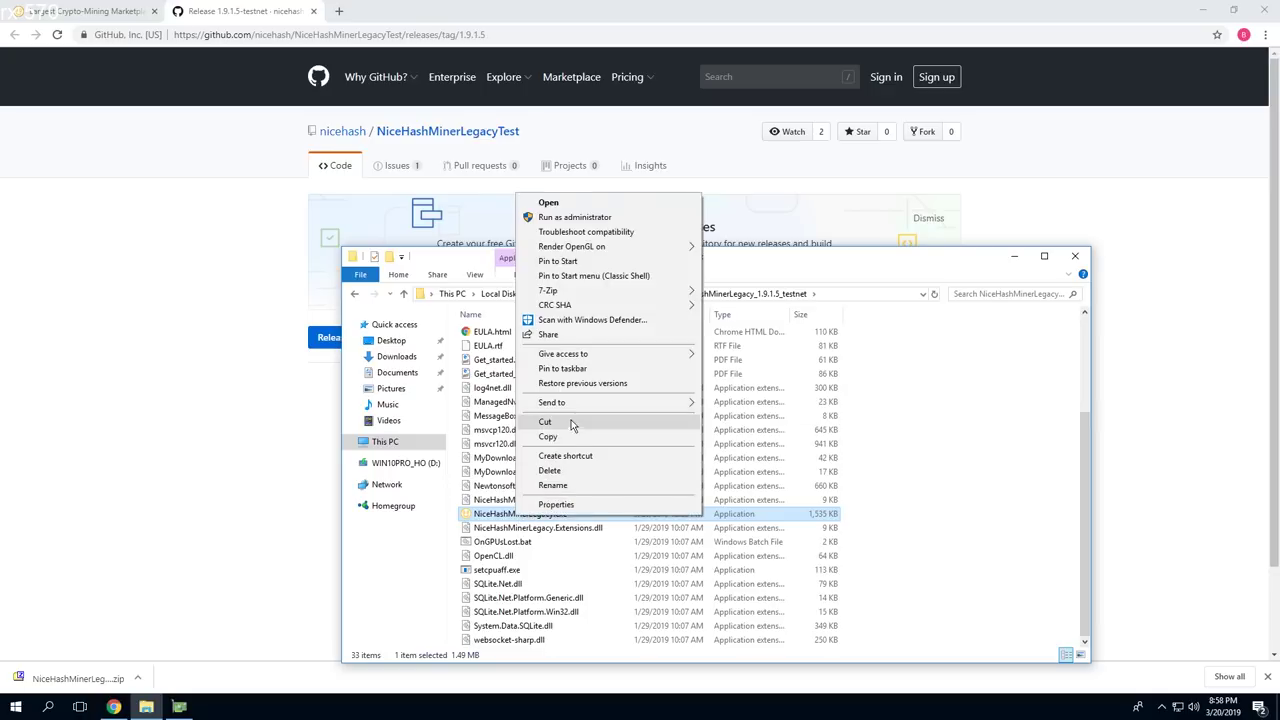
pyautogui.moveTo(575, 403)
pyautogui.click(780, 433)
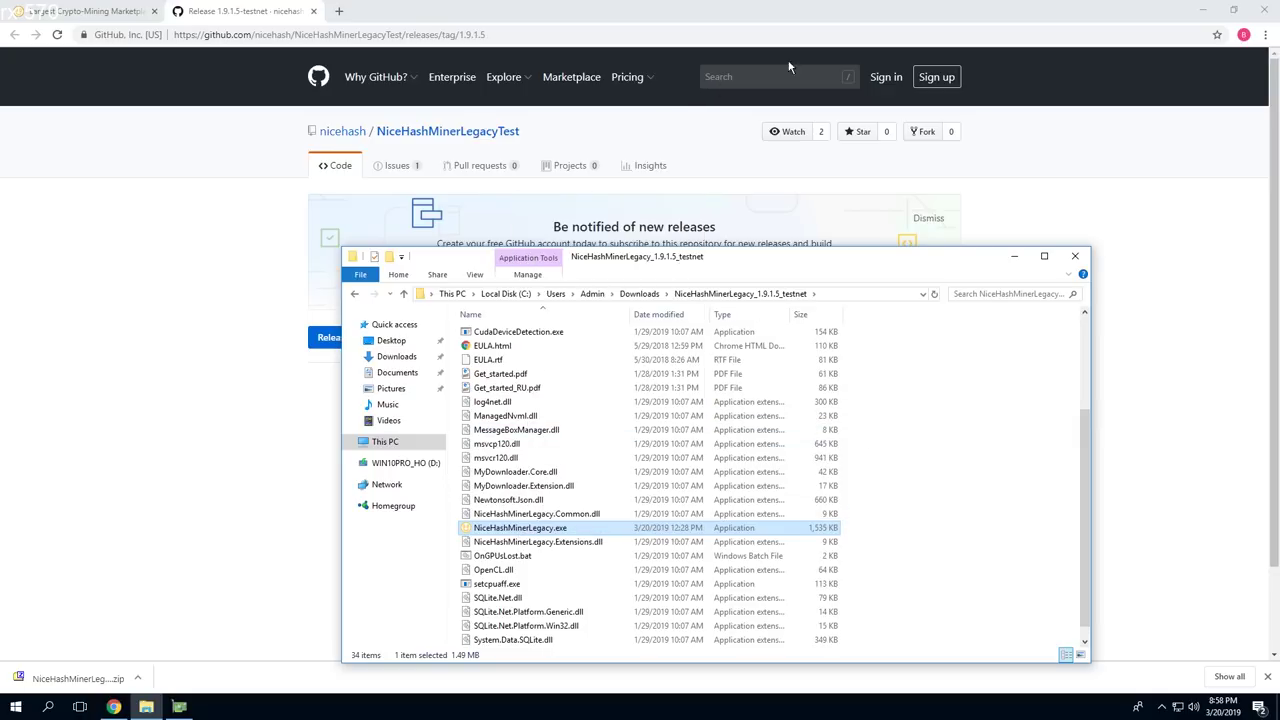
# Accept the miner's Terms Of Use with English as the language and agree to the third-party software disclaimer
pyautogui.click(1050, 214)
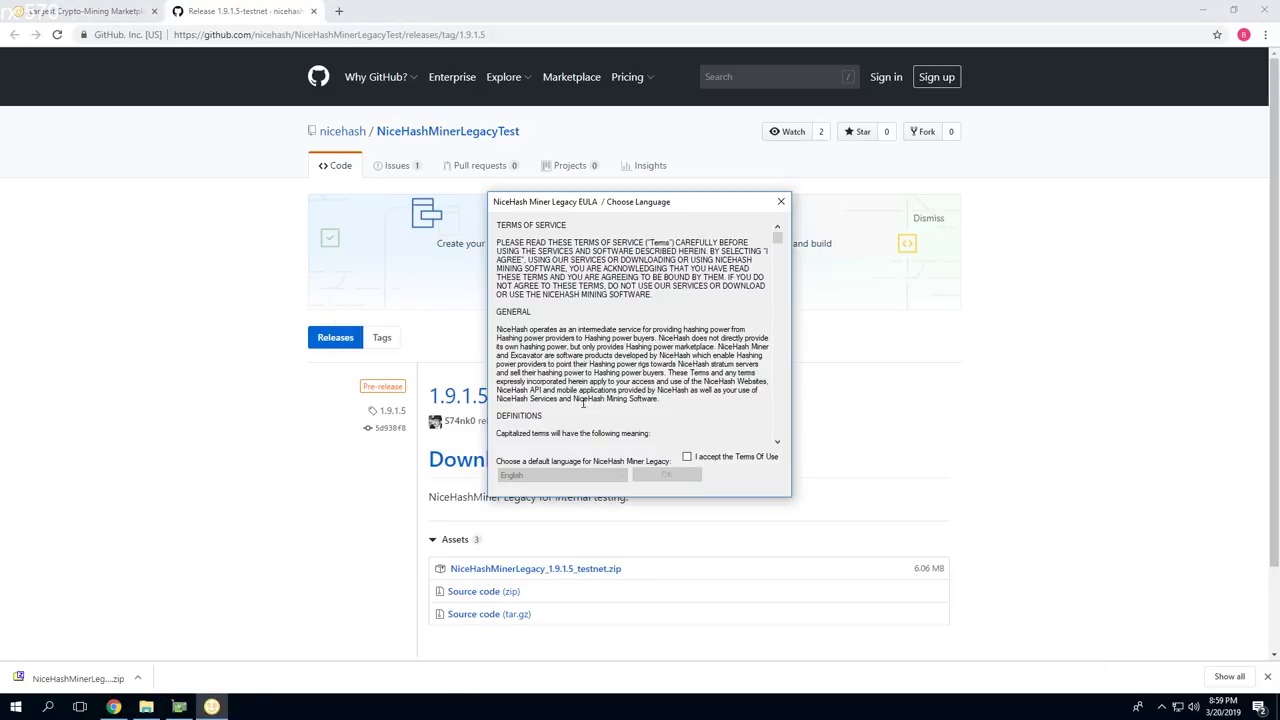
pyautogui.click(688, 457)
pyautogui.click(668, 476)
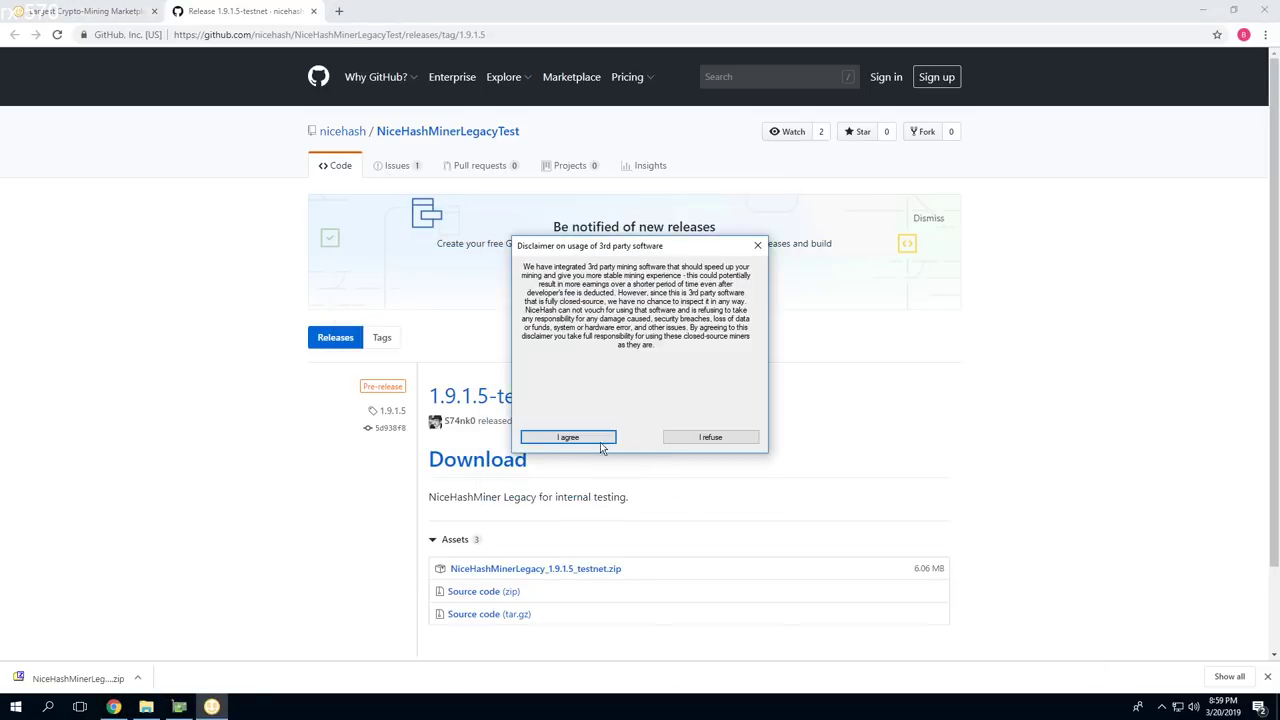
pyautogui.click(568, 438)
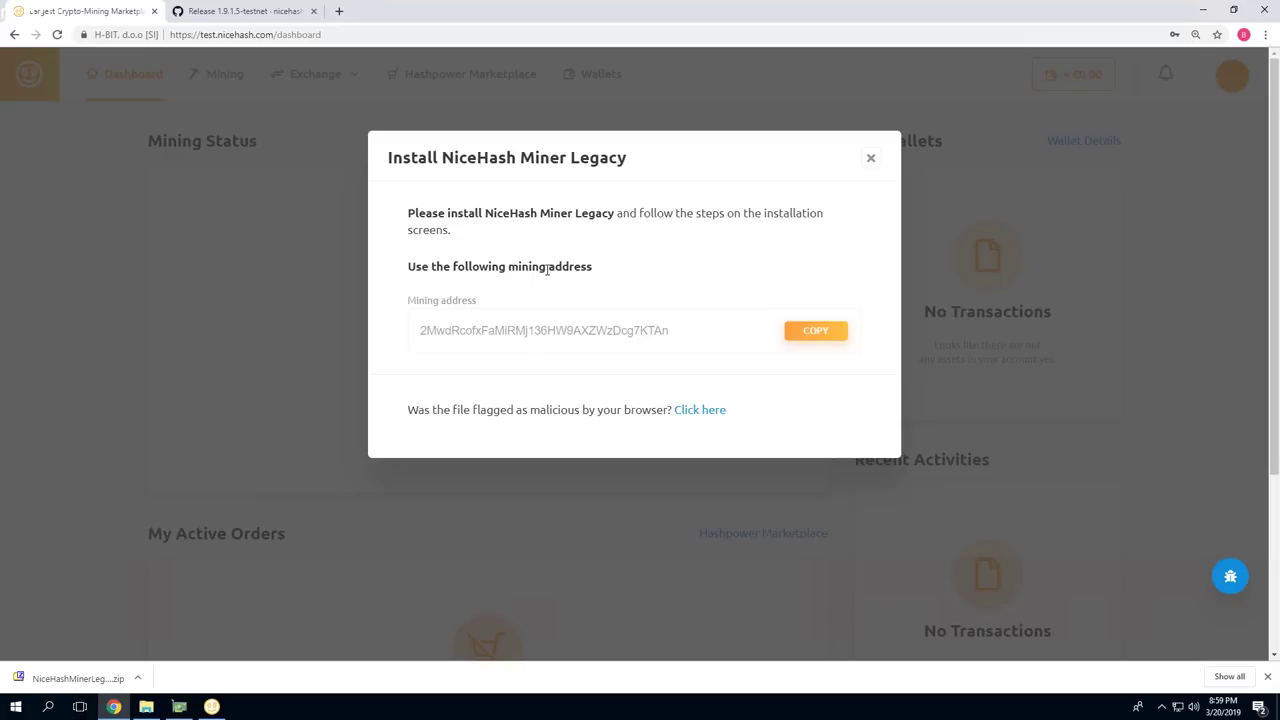
# Copy the mining address from the installation instructions, minimize the browser and close the extracted folder's window
pyautogui.click(810, 334)
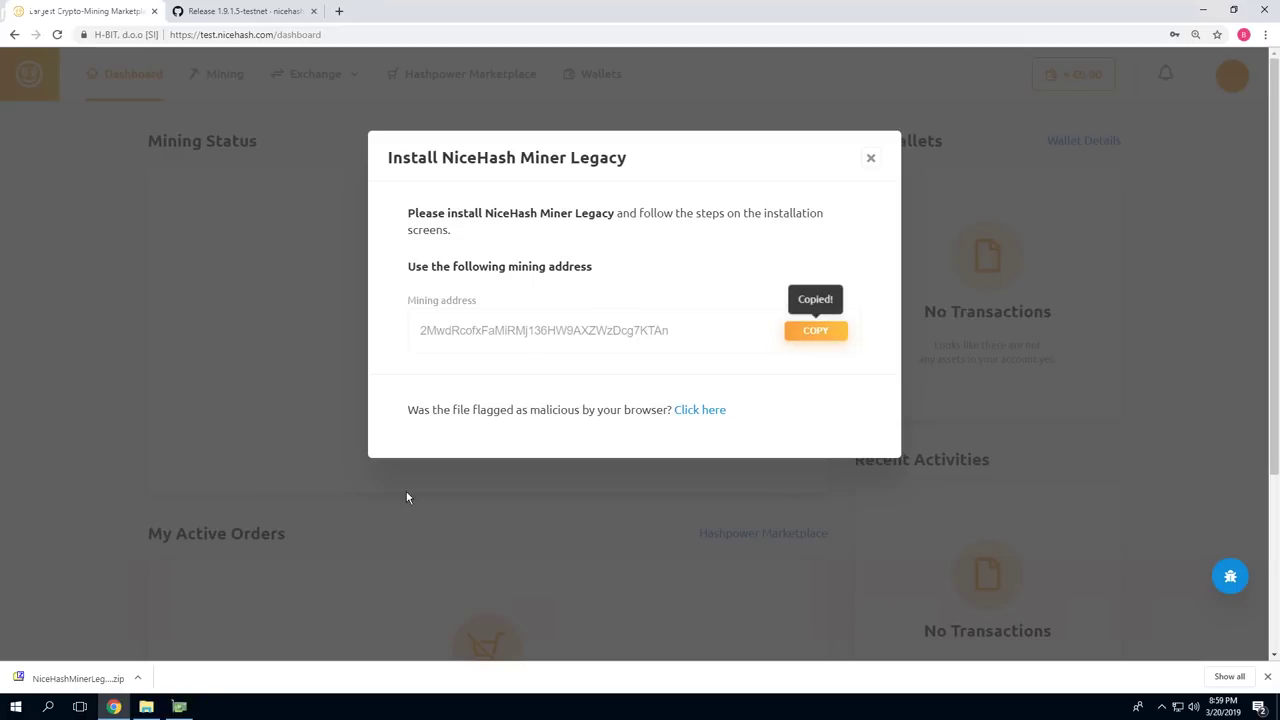
pyautogui.click(1203, 9)
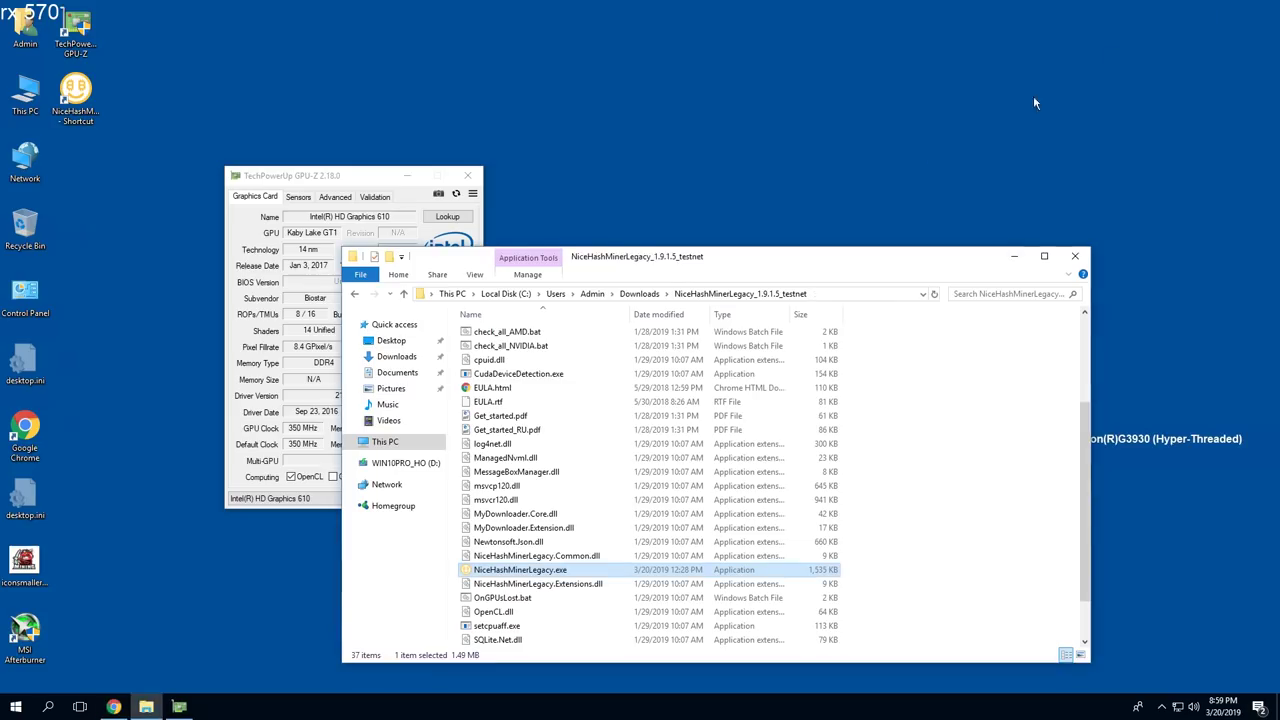
pyautogui.moveTo(760, 272); pyautogui.dragTo(763, 177)
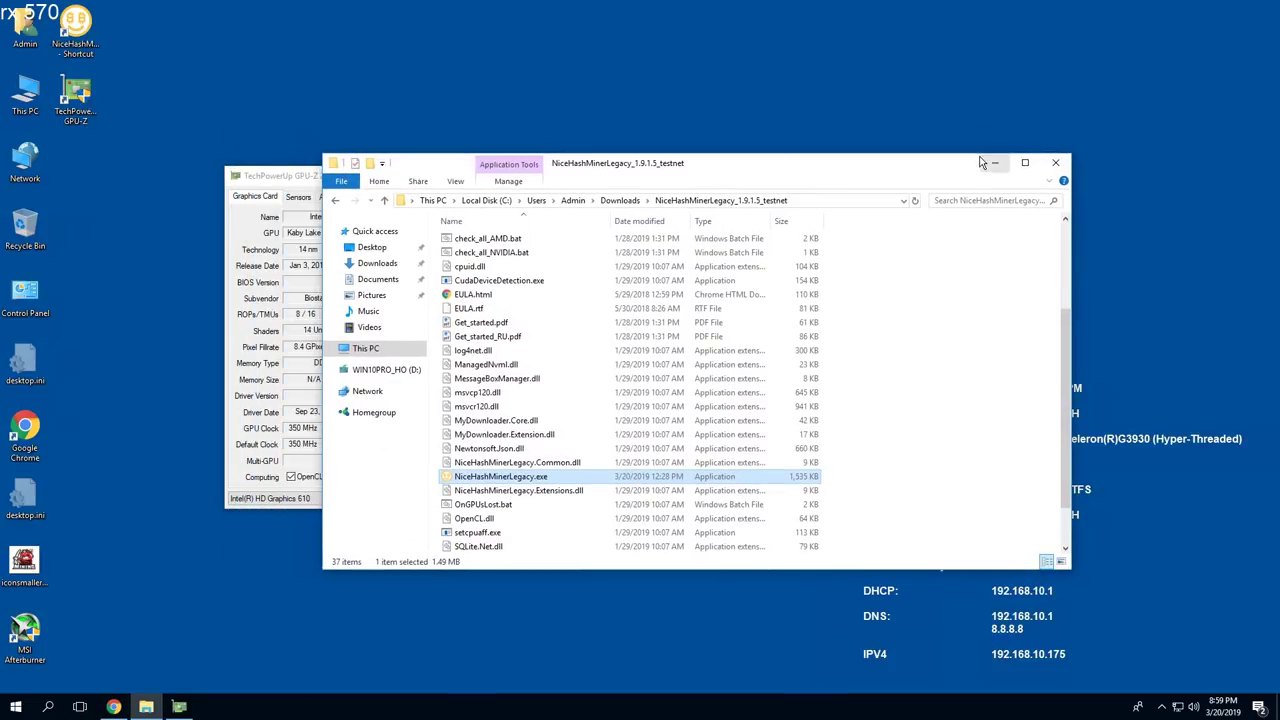
pyautogui.click(1055, 162)
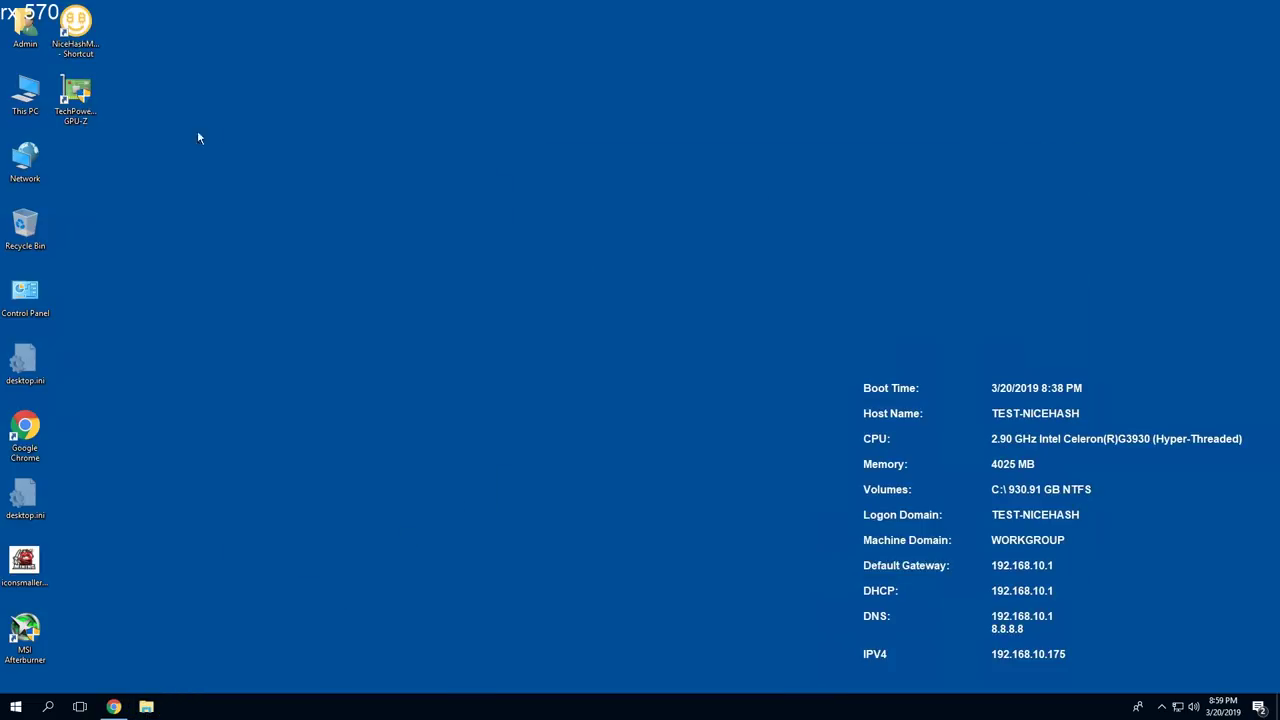
# Start NiceHash Miner Legacy from its desktop shortcut and recopy the mining address from the NiceHash site
pyautogui.click(88, 50)
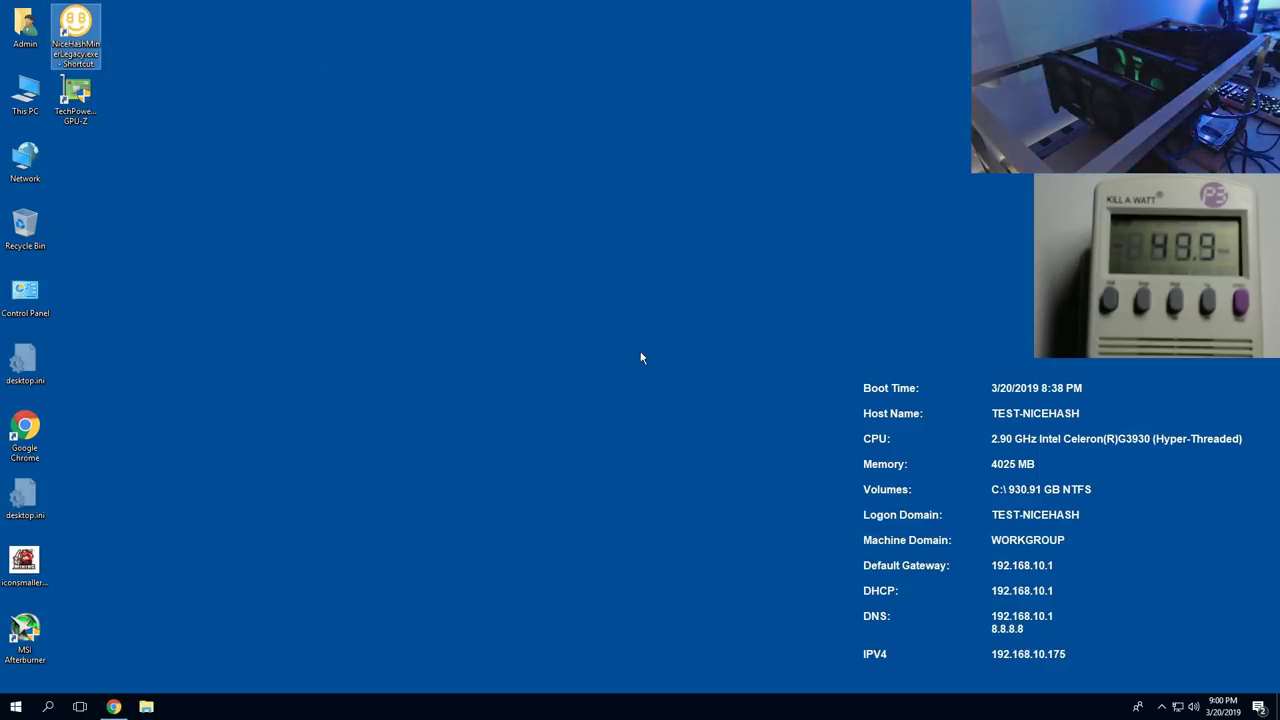
pyautogui.press('Return')
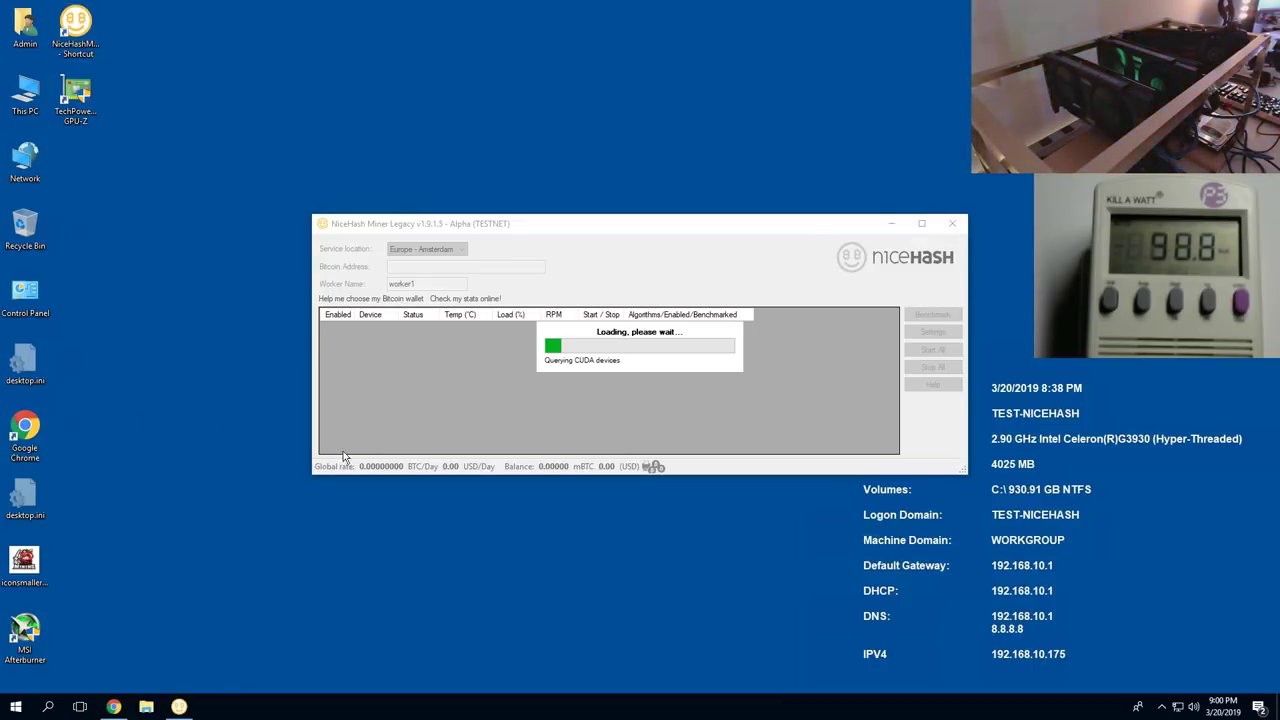
pyautogui.click(115, 707)
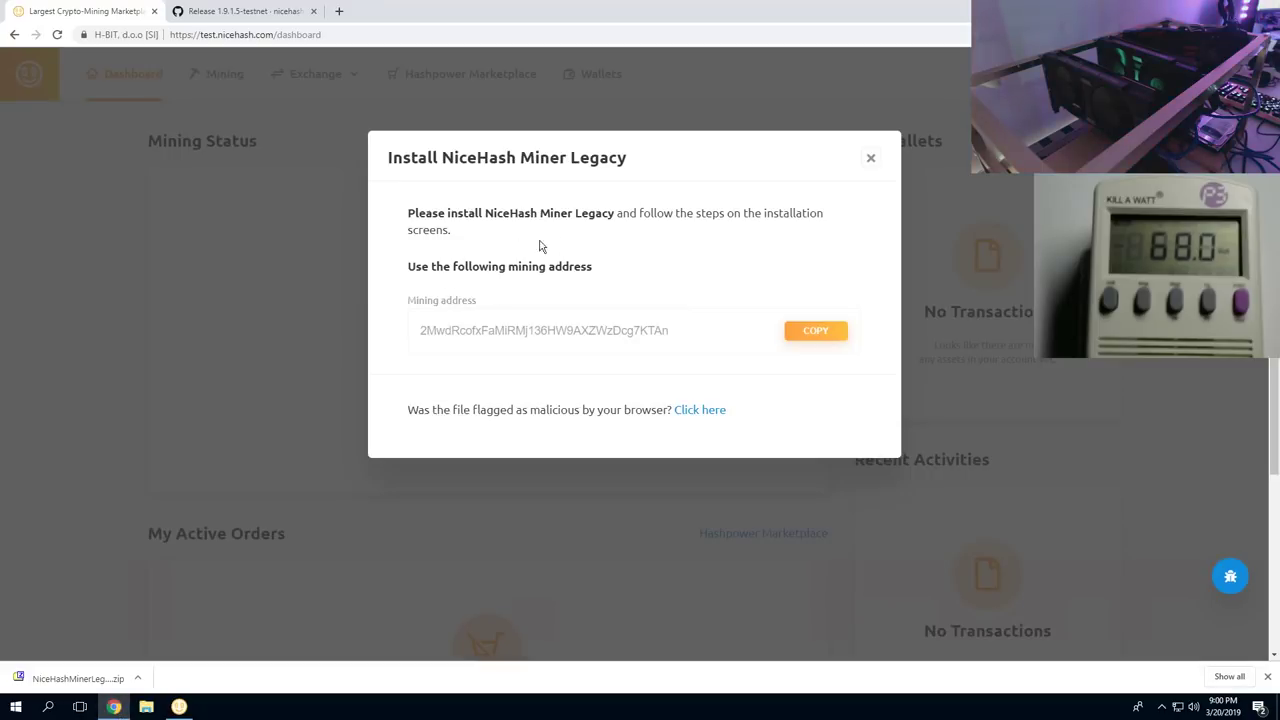
pyautogui.click(828, 334)
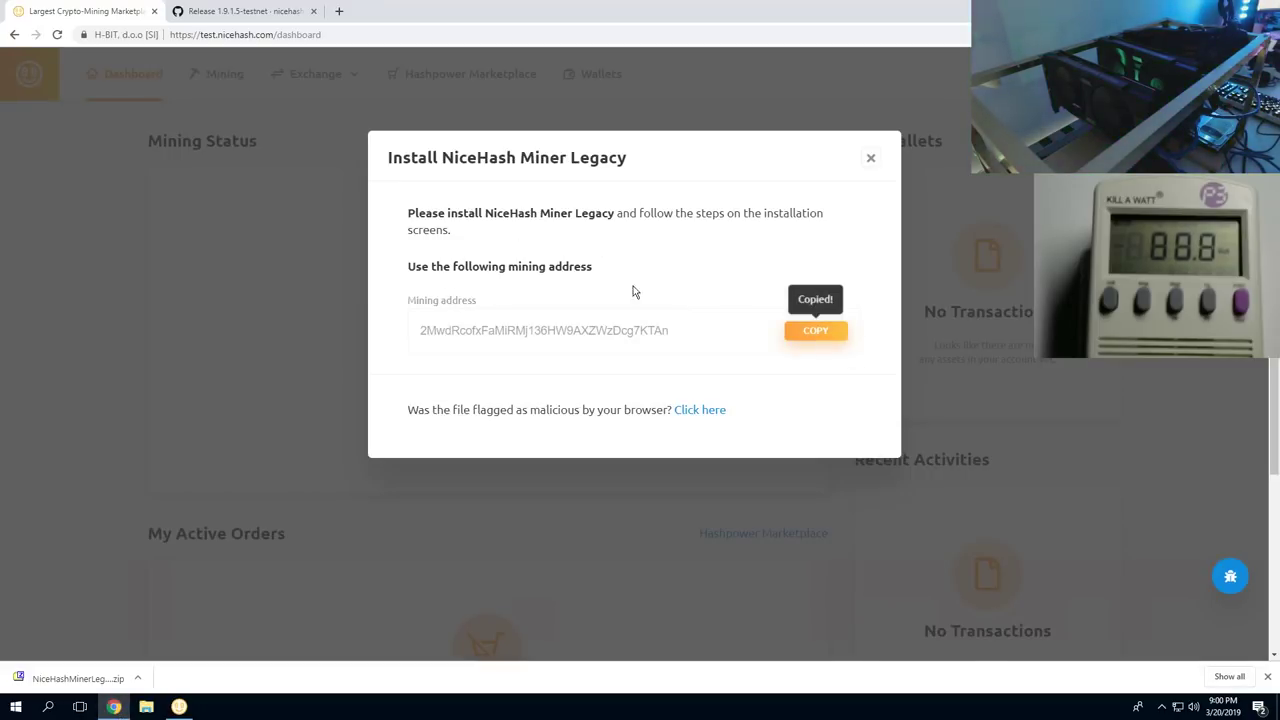
# Launch NiceHashMinerLegacy.exe from the NiceHashMinerLegacy_1.9.1.5_testnet folder in Downloads
pyautogui.click(179, 707)
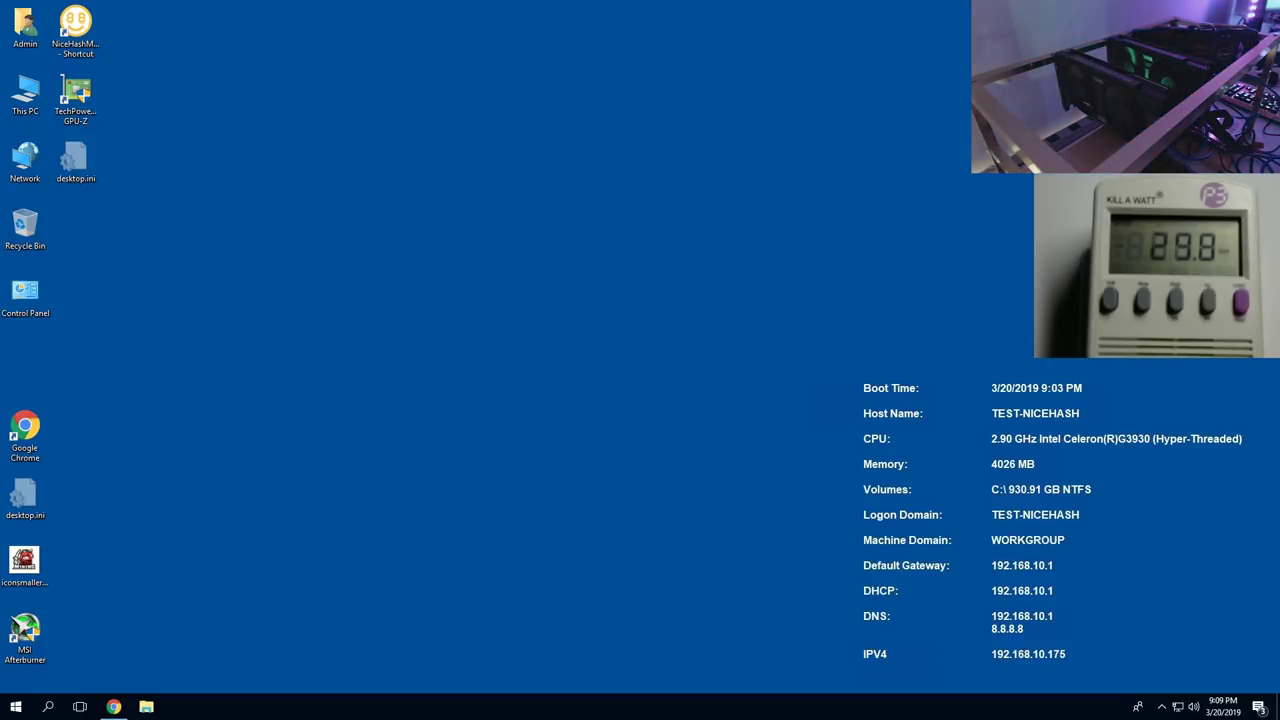
pyautogui.click(146, 708)
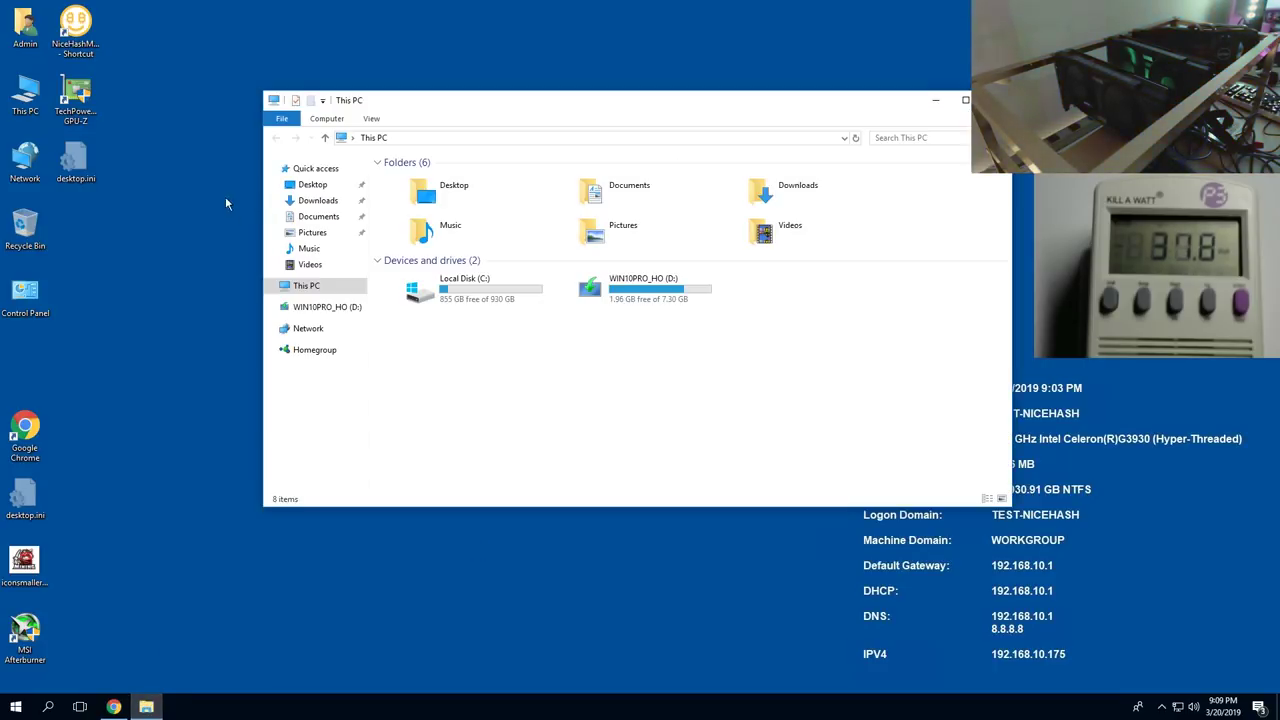
pyautogui.click(322, 201)
pyautogui.doubleClick(444, 207)
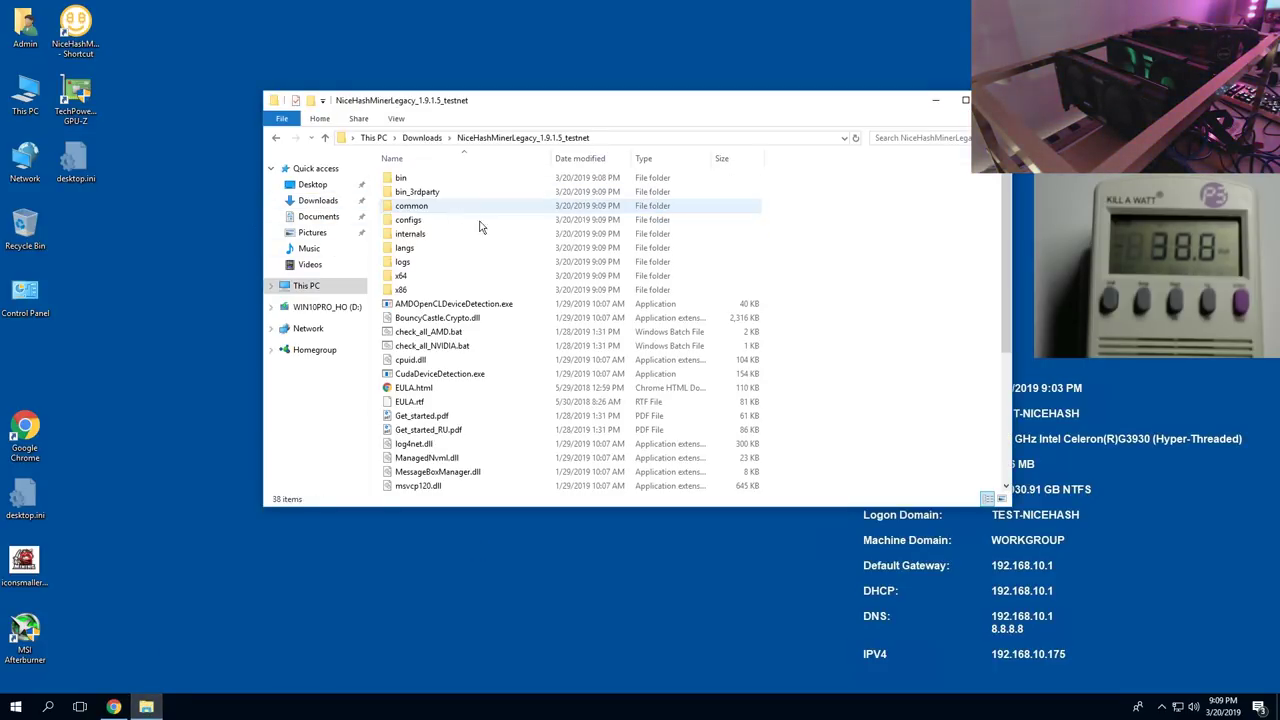
pyautogui.scroll(-1, 480, 362)
pyautogui.scroll(-5, 480, 362)
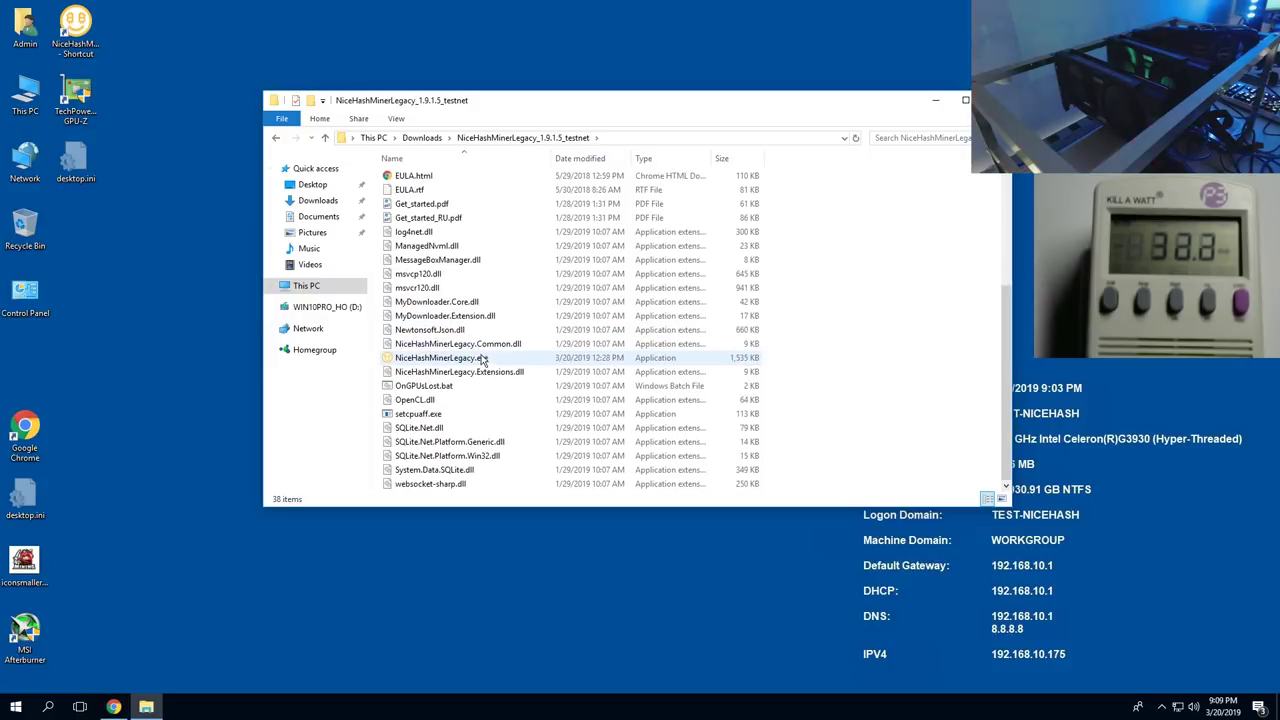
pyautogui.click(461, 359)
pyautogui.doubleClick(460, 362)
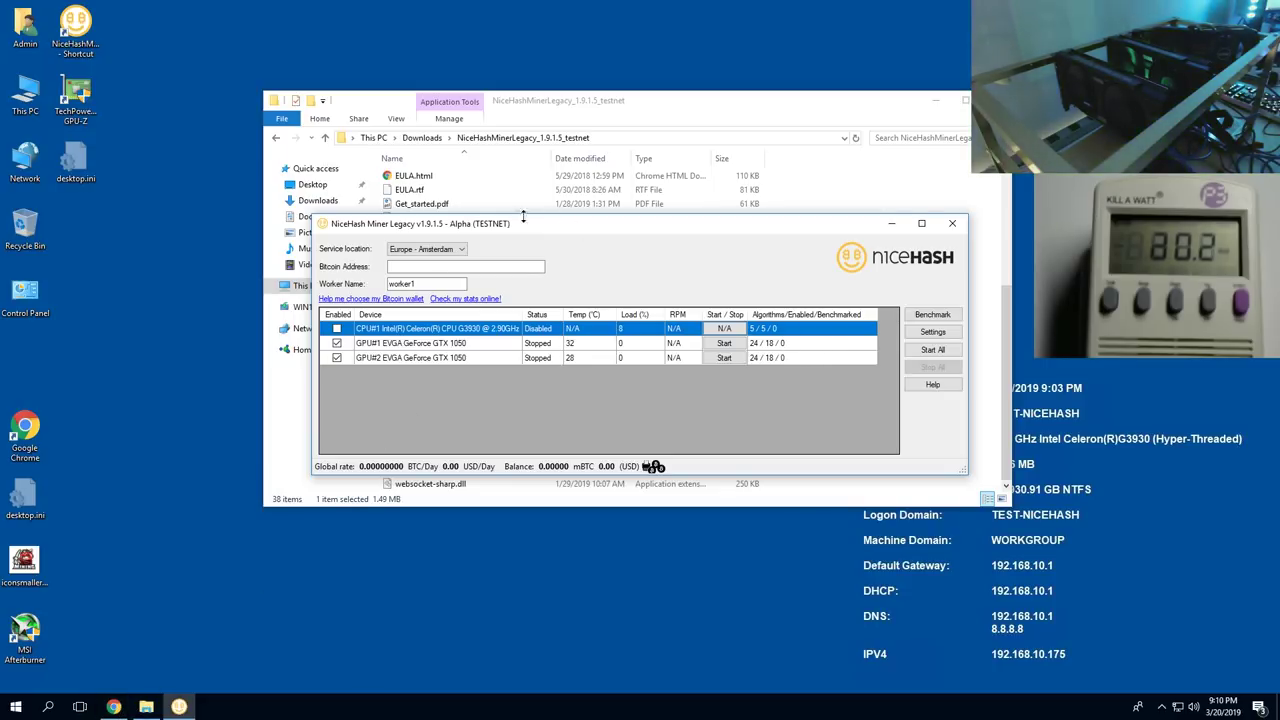
# Set the service location to USA - San Jose and paste the mining address from the NiceHash site as the Bitcoin address
pyautogui.click(421, 250)
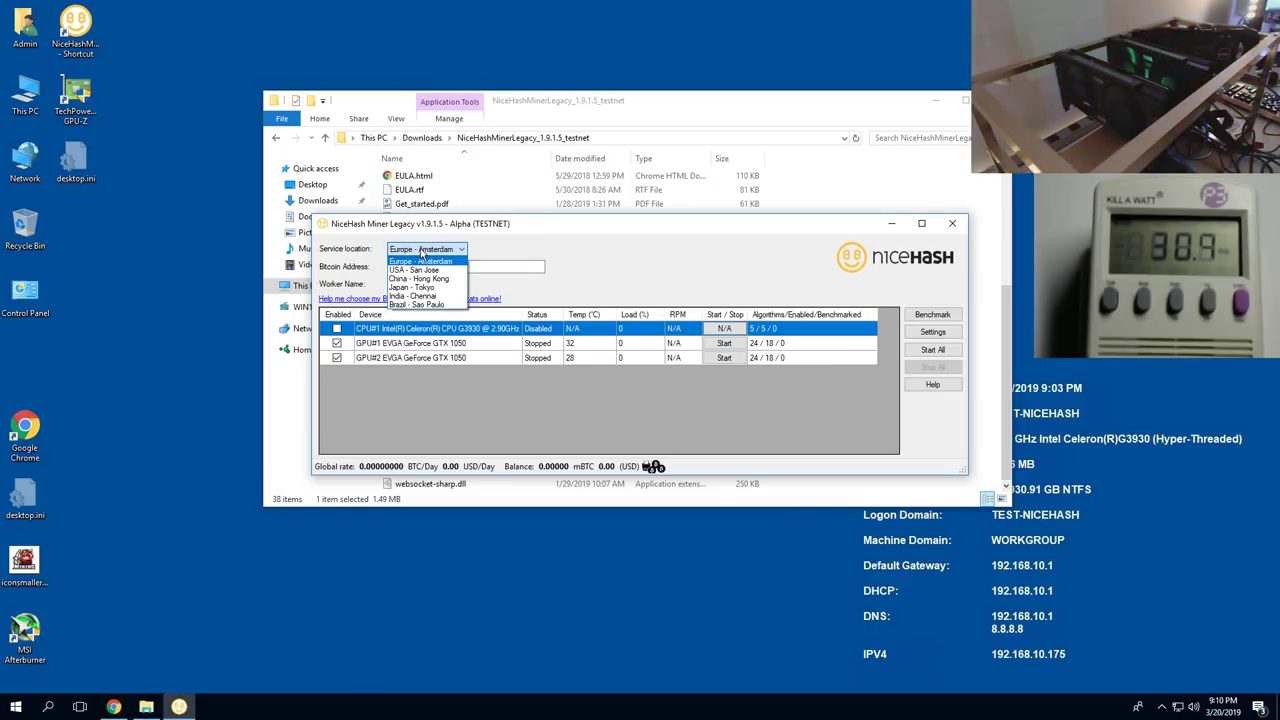
pyautogui.click(414, 270)
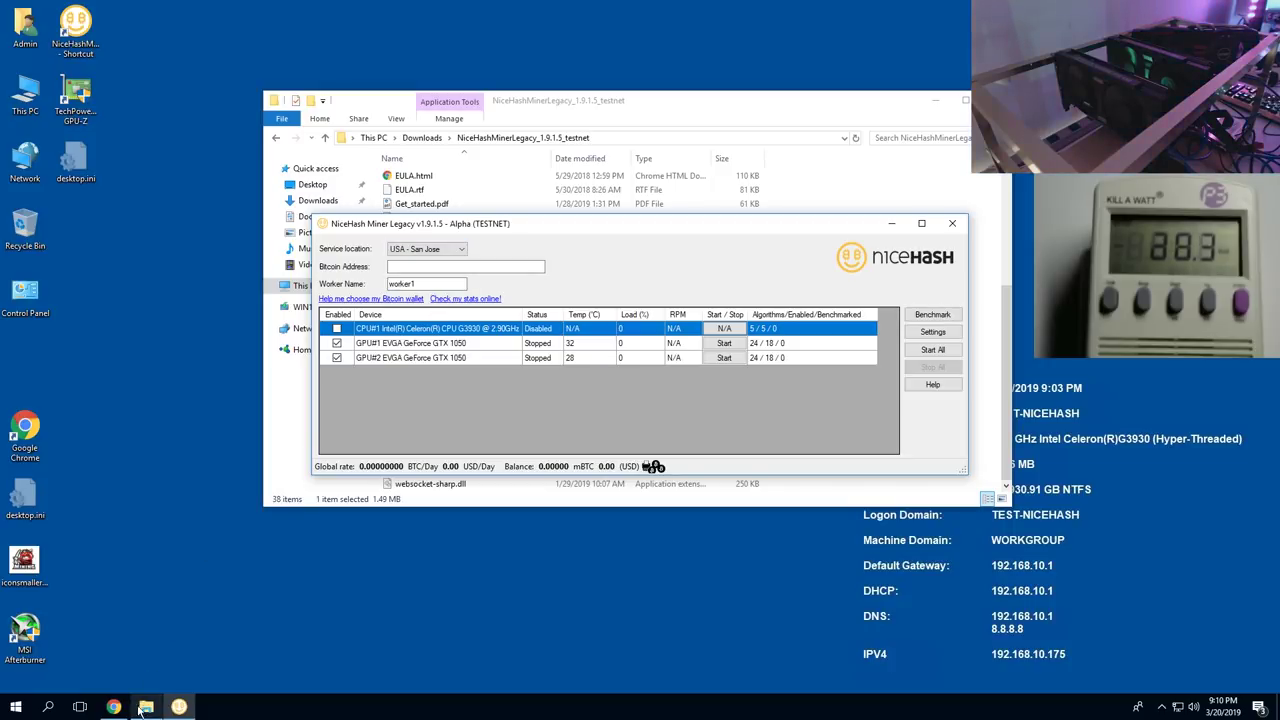
pyautogui.click(113, 707)
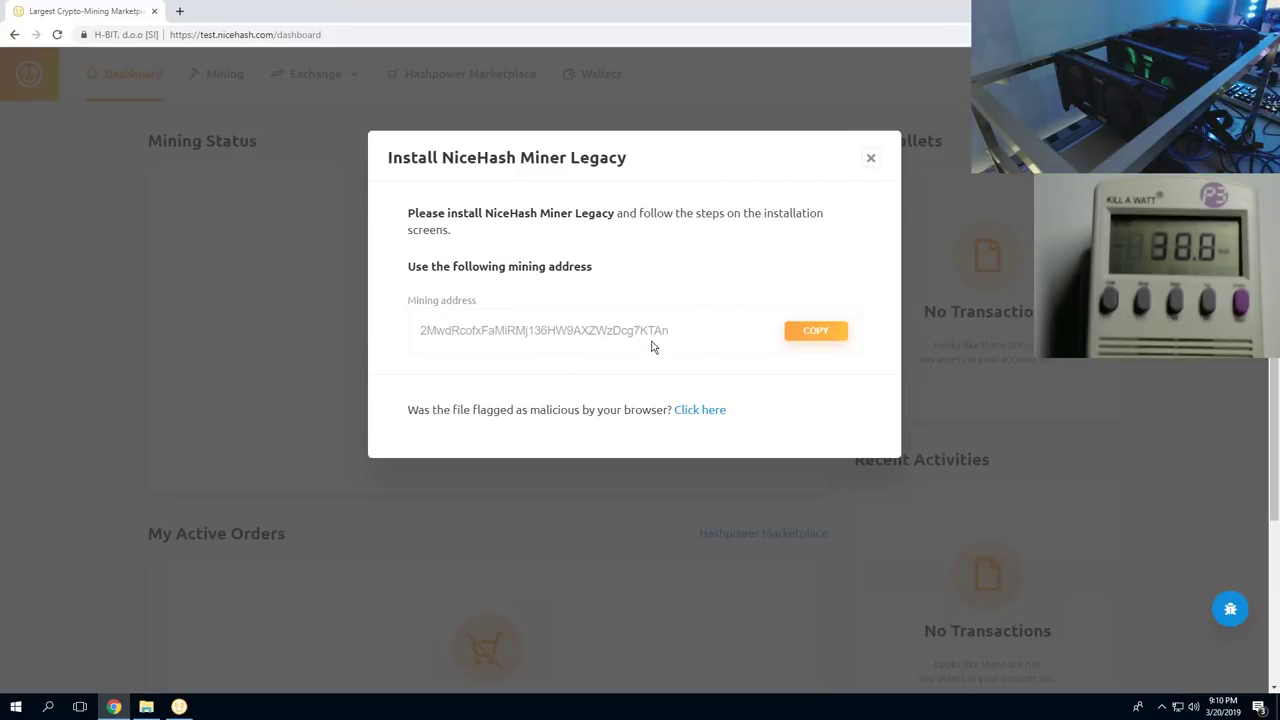
pyautogui.click(820, 336)
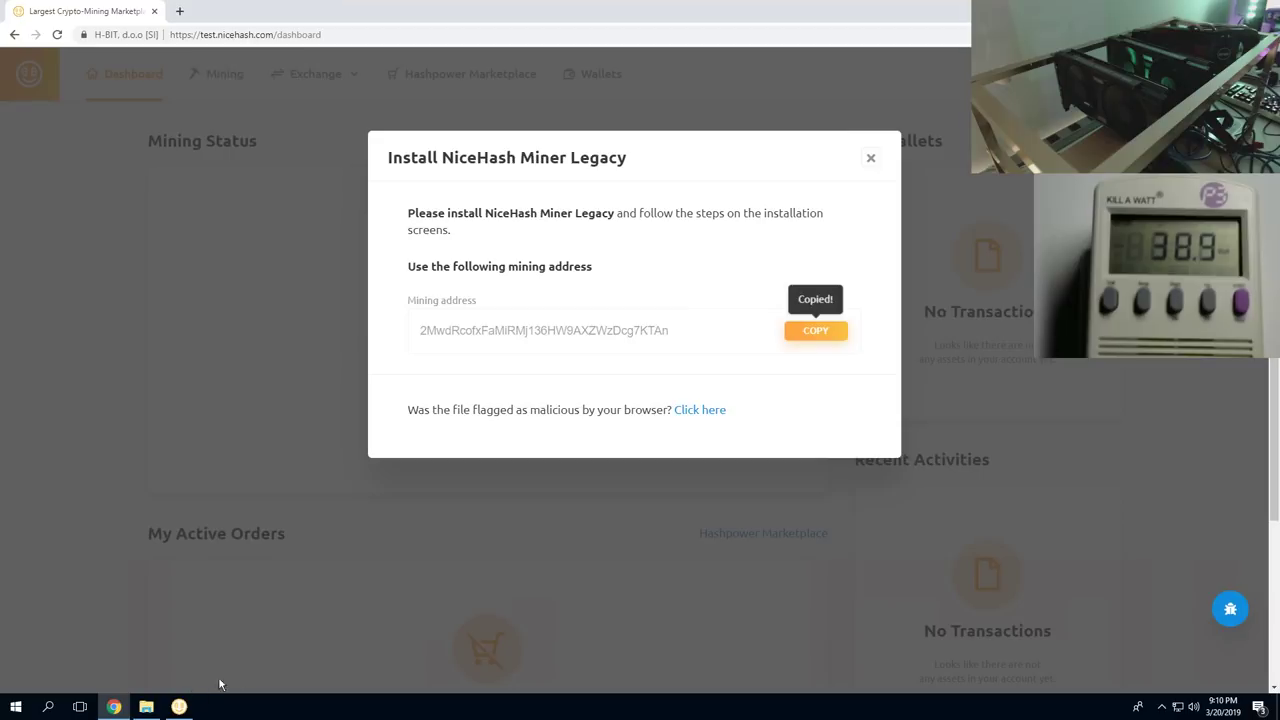
pyautogui.click(179, 707)
pyautogui.click(499, 268)
pyautogui.hotkey('ctrl', 'v')
pyautogui.press('Tab')
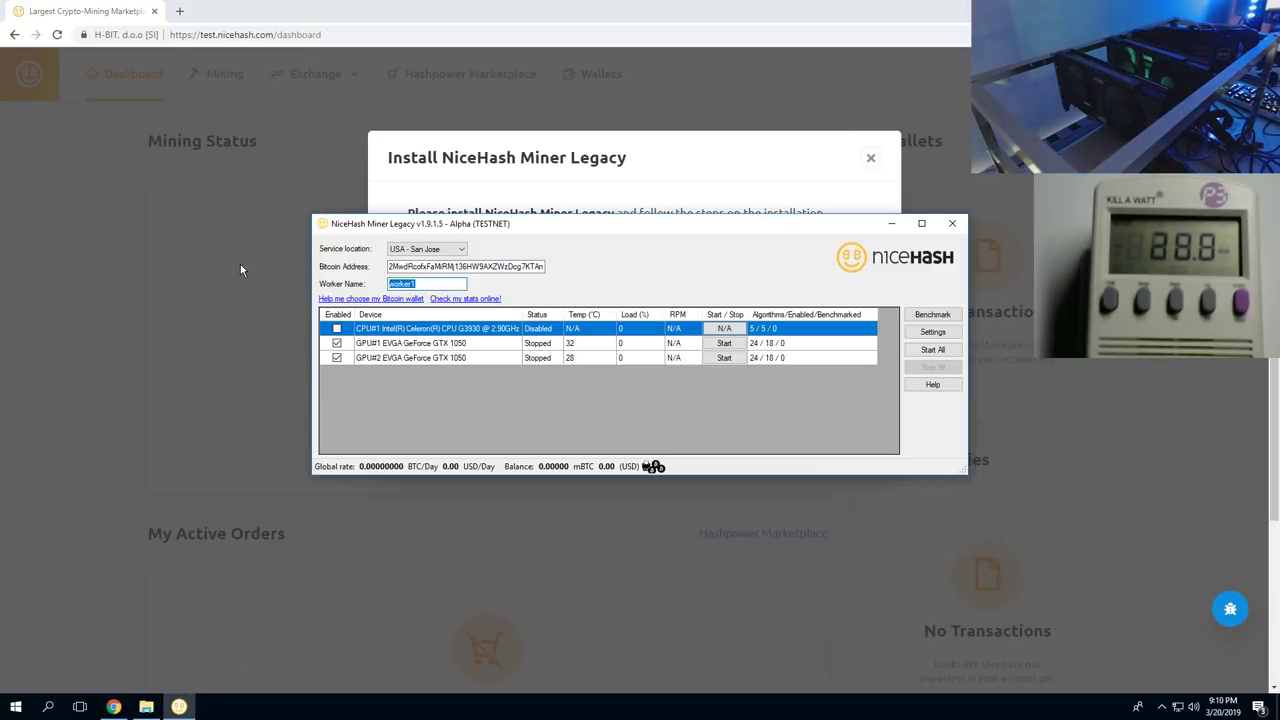
pyautogui.write('Mine')
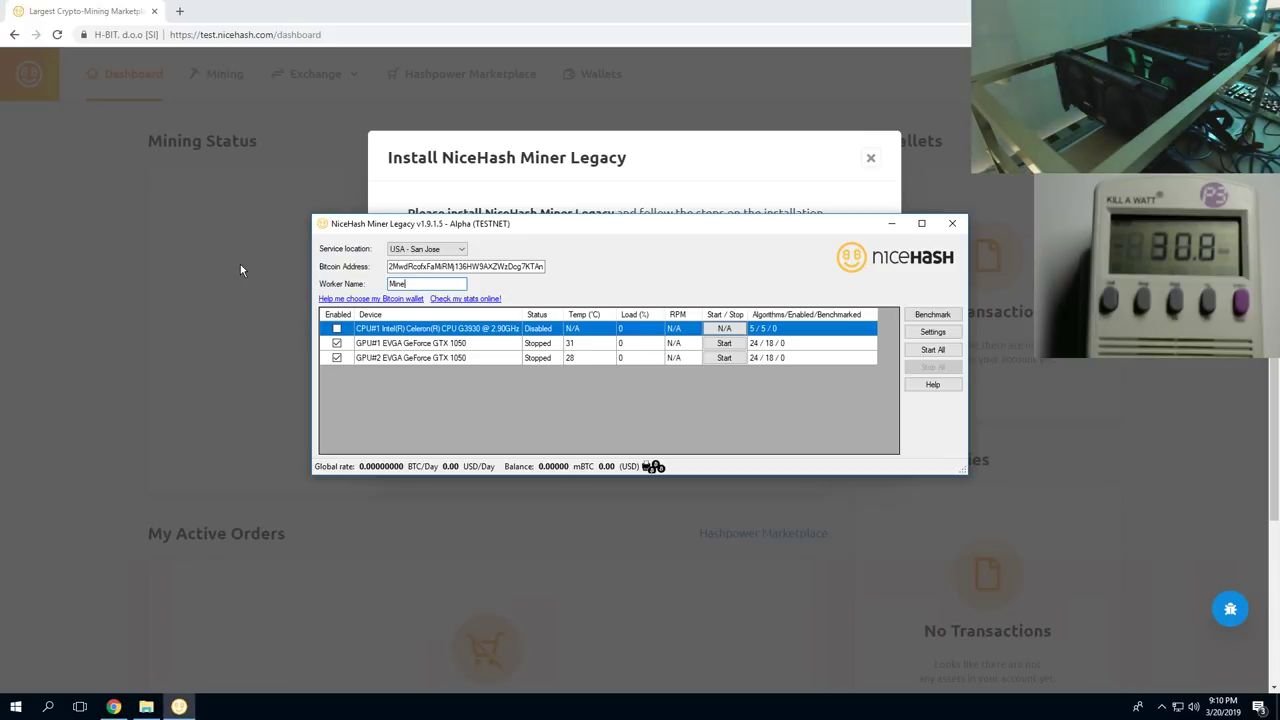
pyautogui.press('BackSpace')
pyautogui.press('BackSpace')
pyautogui.press('BackSpace')
pyautogui.press('BackSpace')
pyautogui.write('Gtx10')
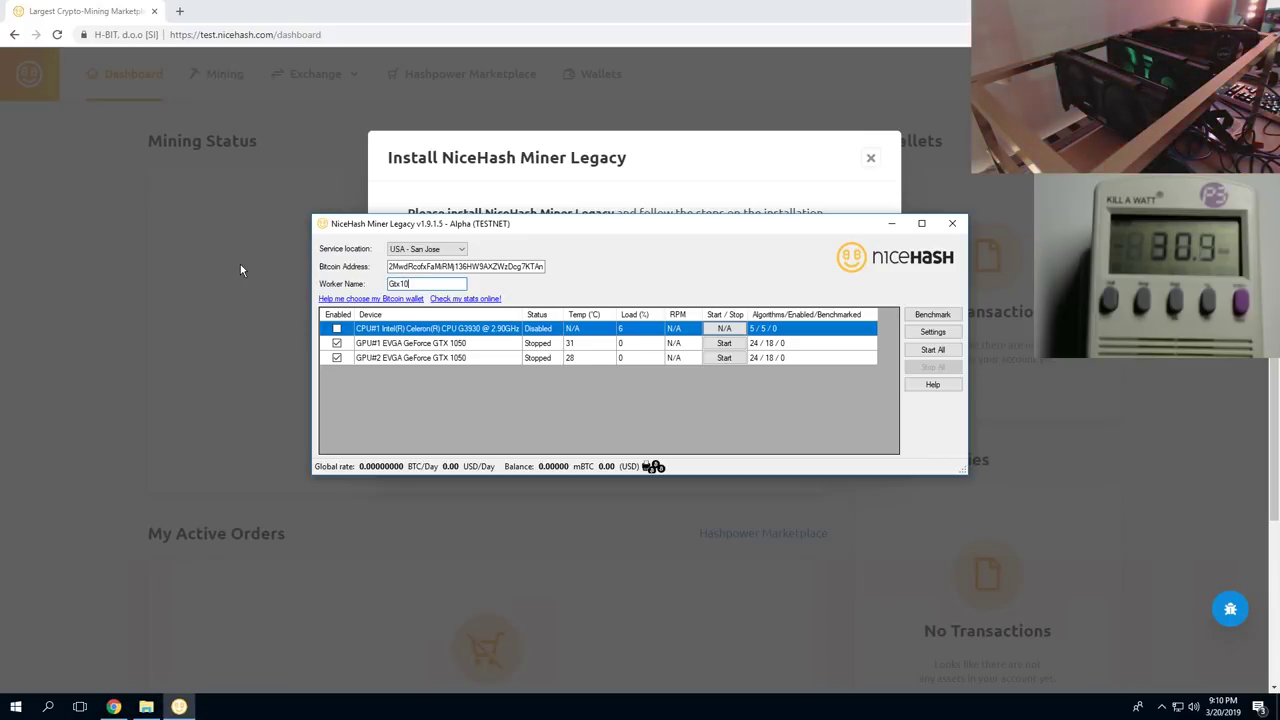
pyautogui.press('BackSpace')
pyautogui.press('BackSpace')
pyautogui.press('BackSpace')
pyautogui.press('BackSpace')
pyautogui.press('BackSpace')
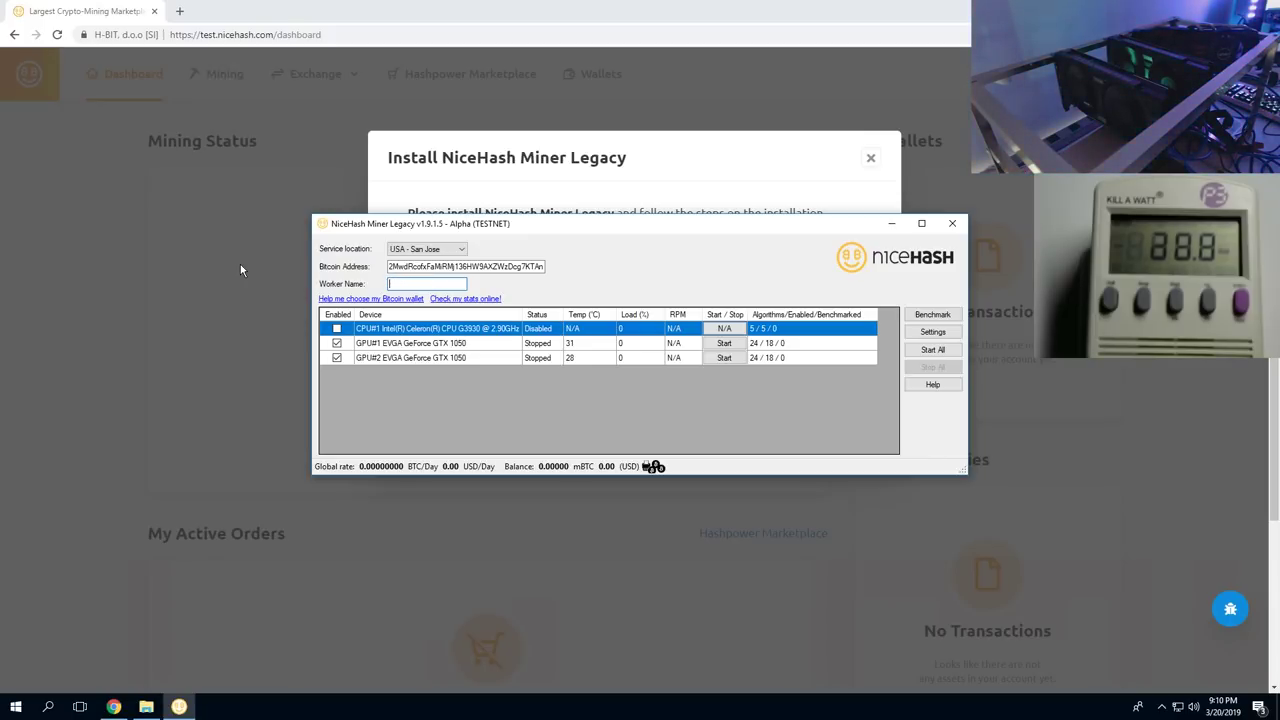
# Name the worker Miner01
pyautogui.write('Miner01')
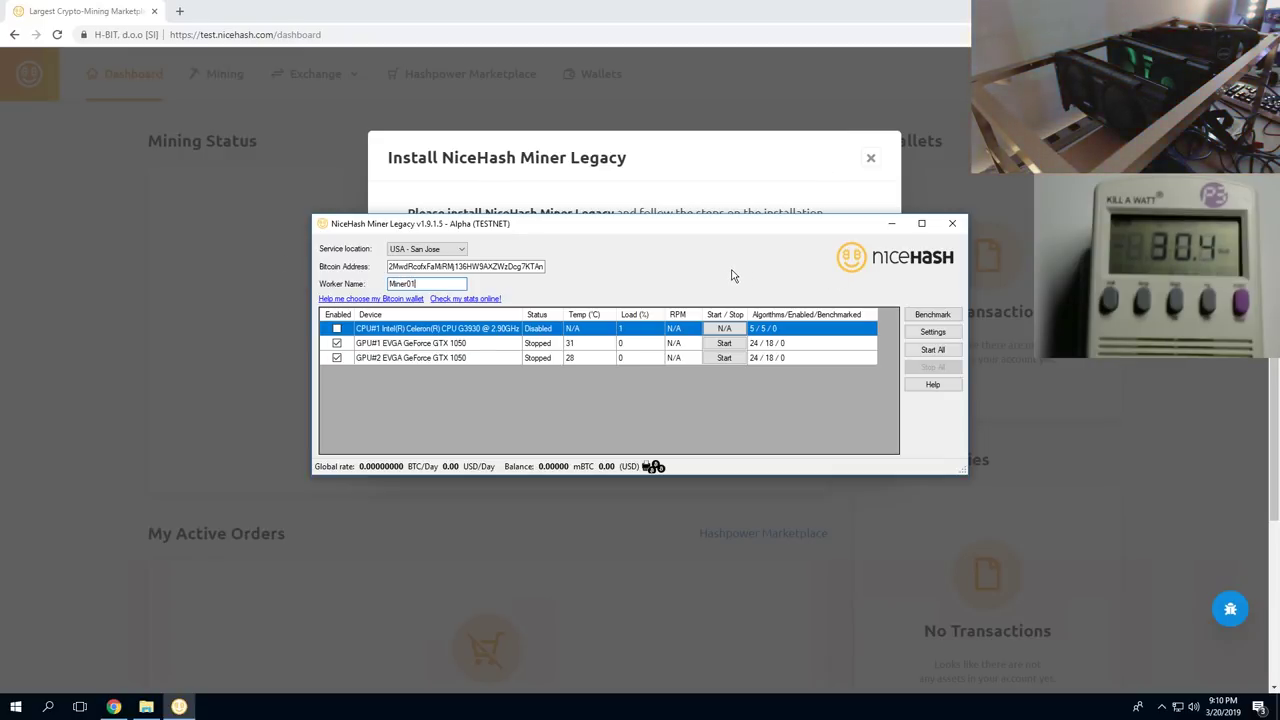
# In the miner's settings, choose CAD as the display currency with USA - San Jose as the service location, and save the settings
pyautogui.click(928, 334)
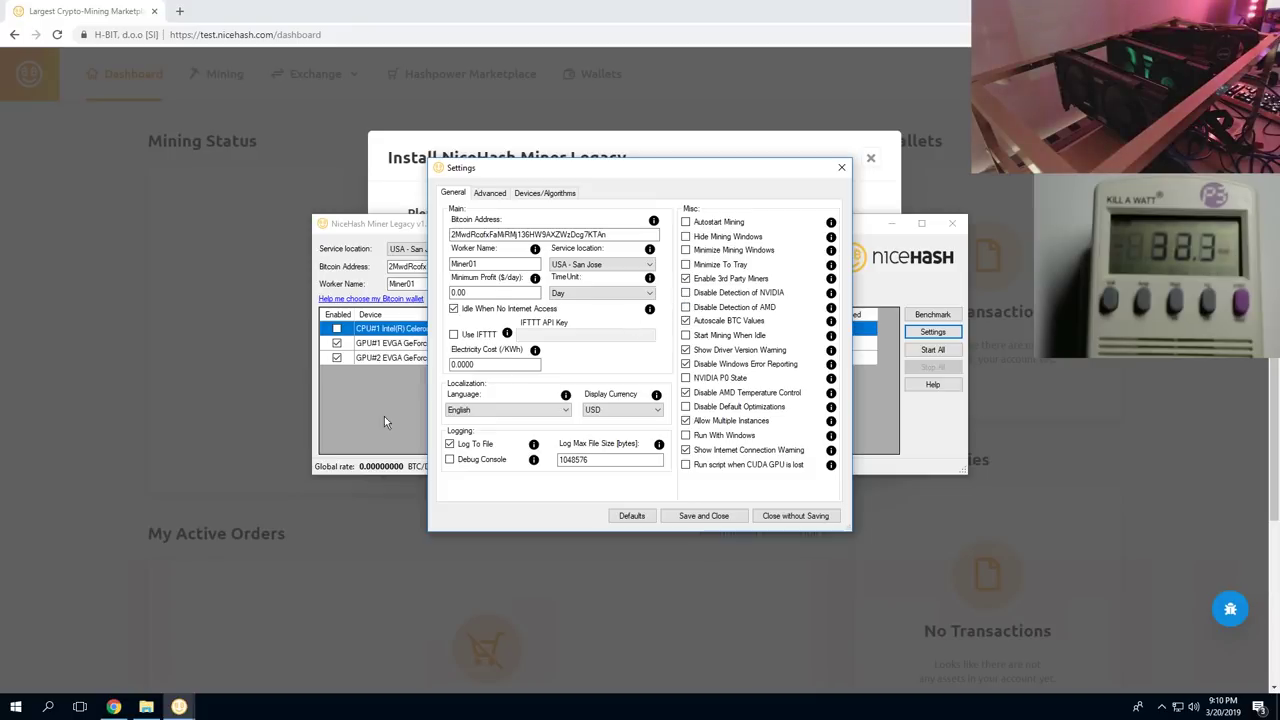
pyautogui.click(600, 264)
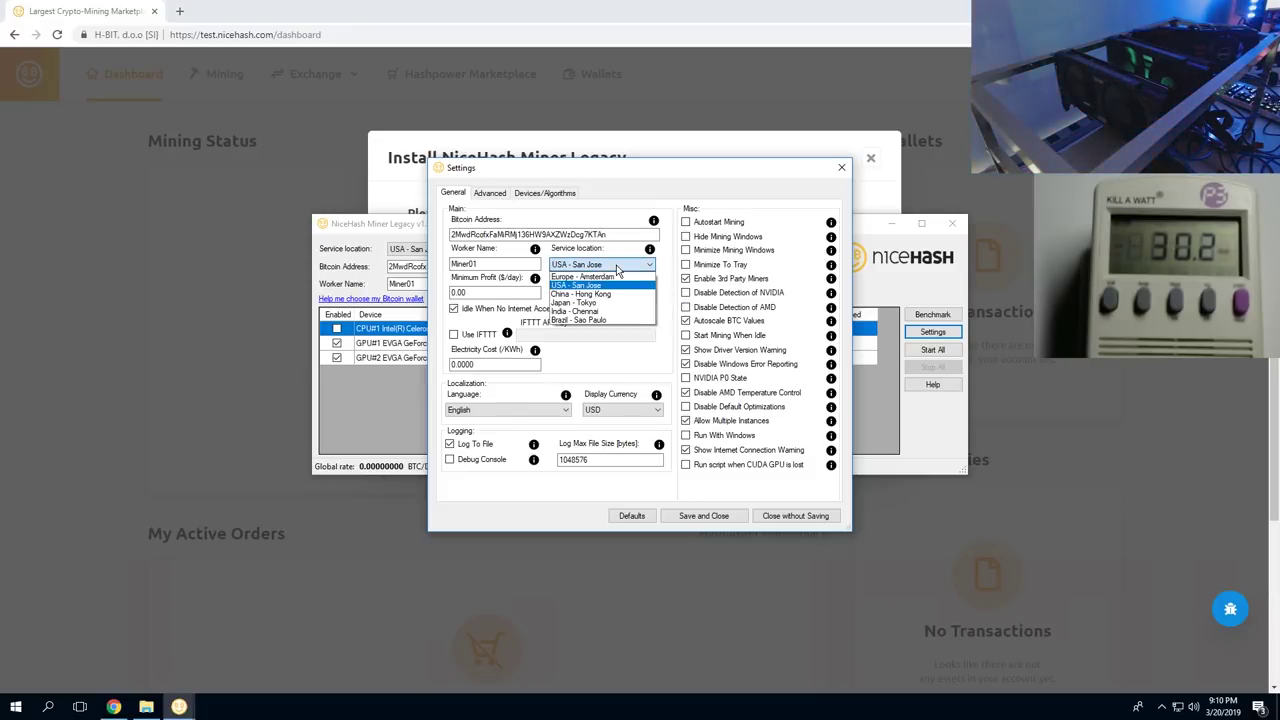
pyautogui.click(585, 277)
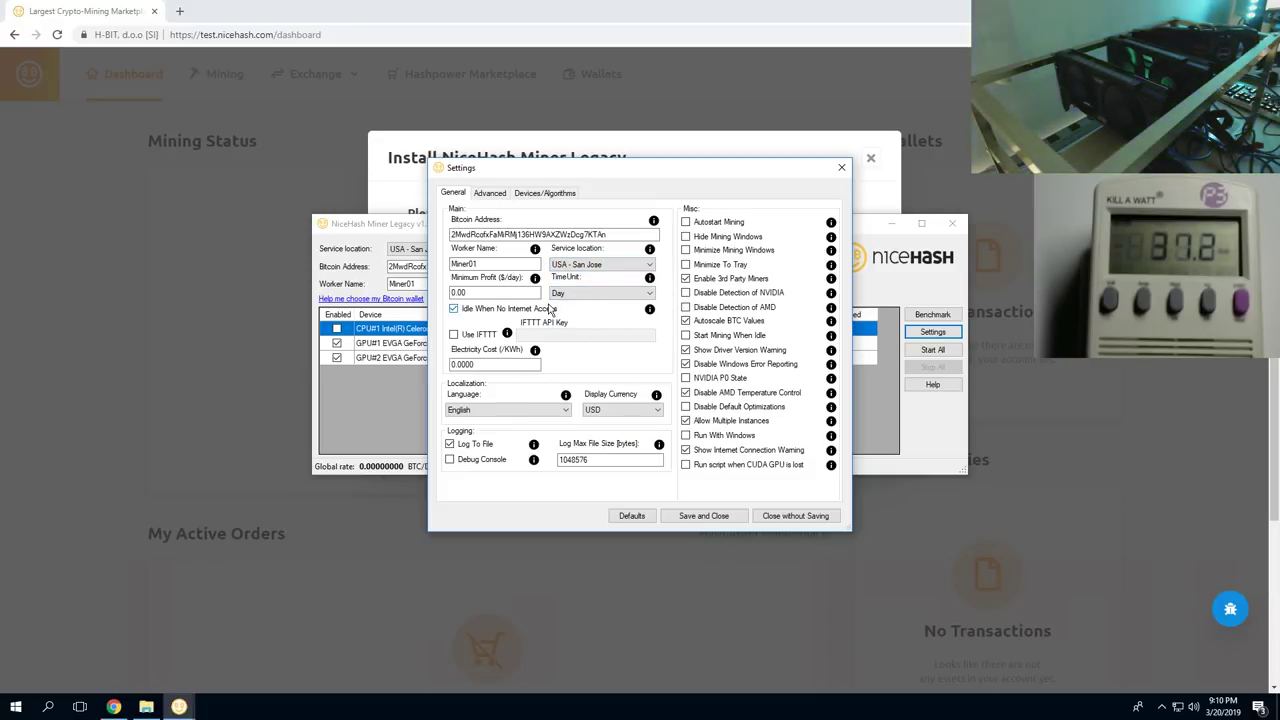
pyautogui.click(620, 409)
pyautogui.click(592, 430)
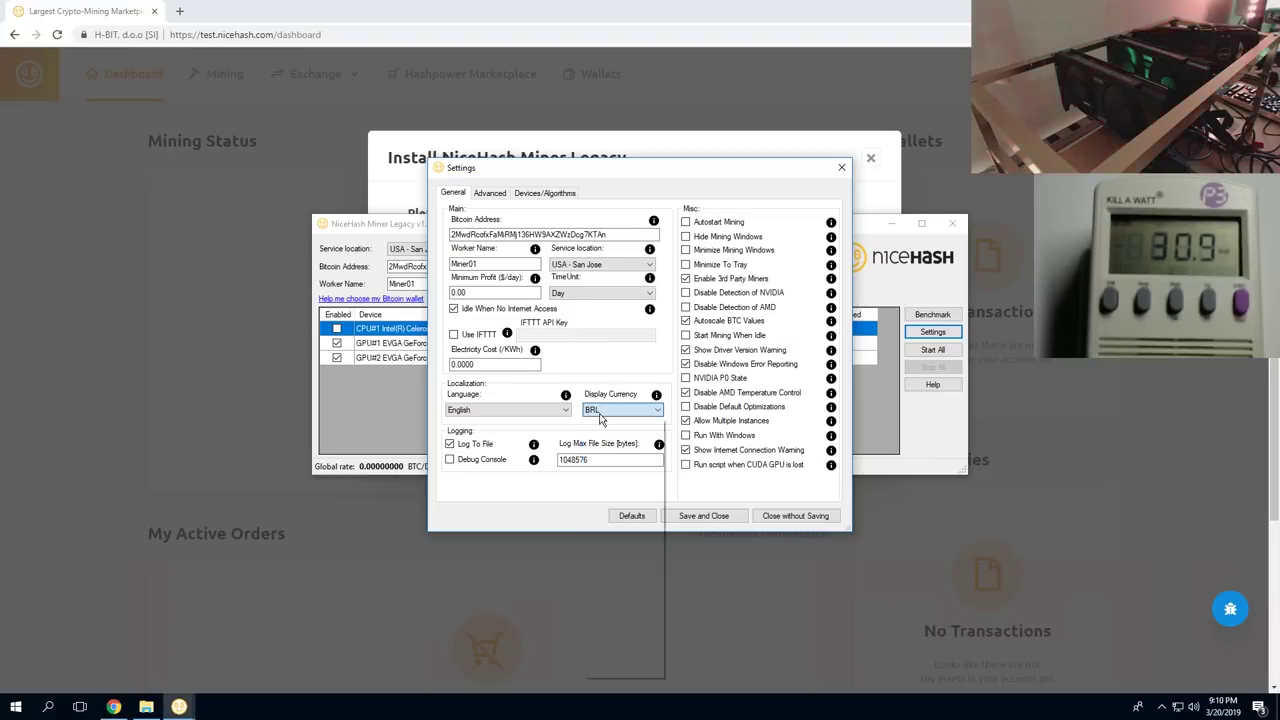
pyautogui.click(620, 409)
pyautogui.click(595, 430)
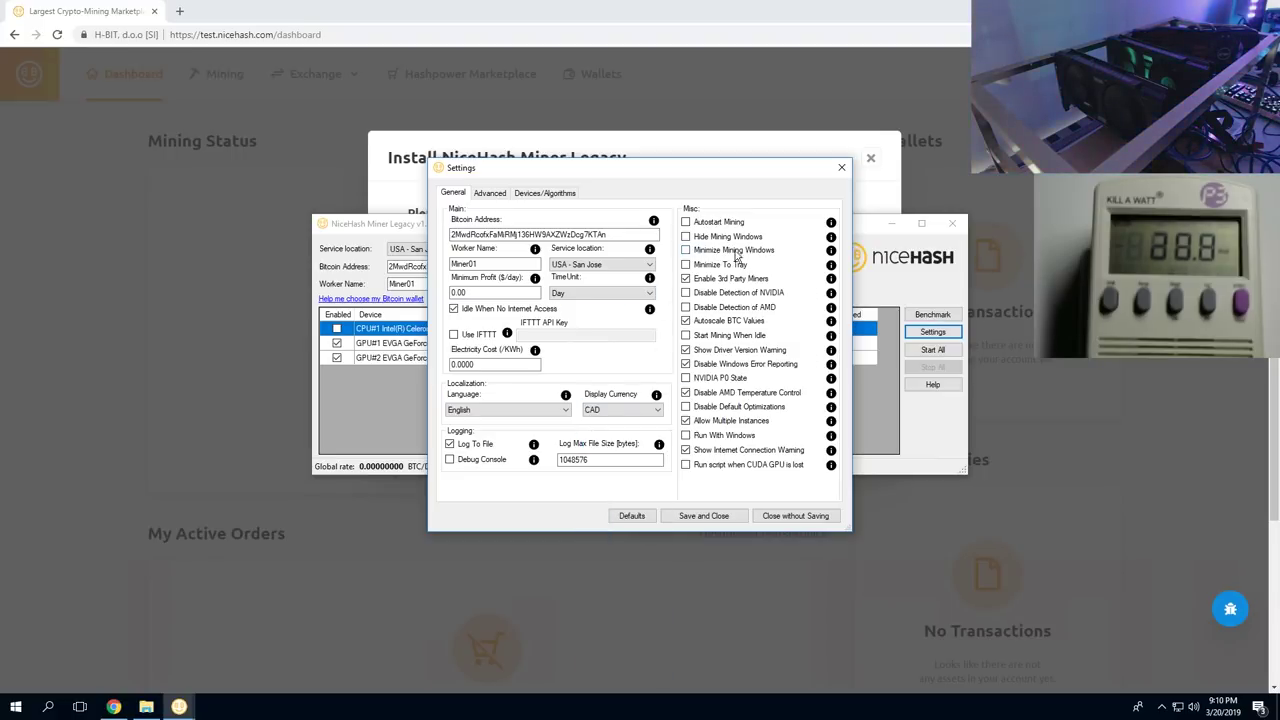
pyautogui.click(698, 521)
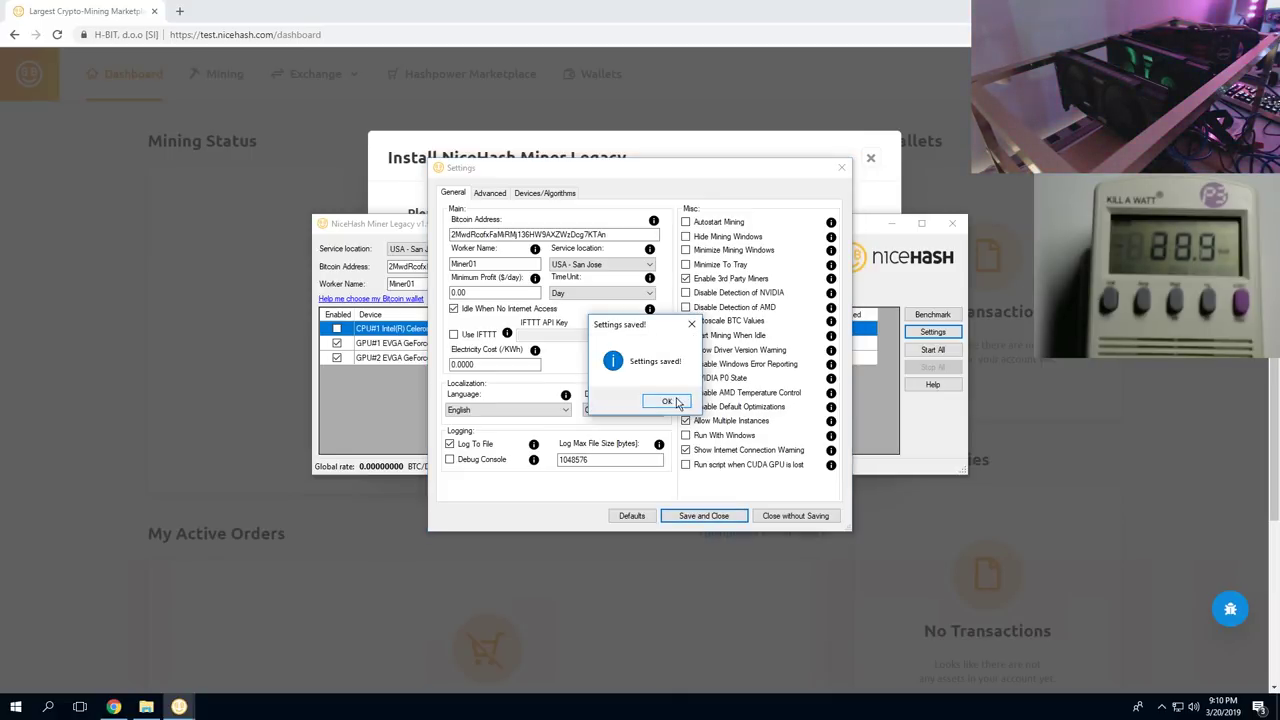
pyautogui.click(667, 403)
# Start a Standard benchmark of the selected unbenchmarked algorithms on both GTX 1050 cards and select GPU#1 to follow it
pyautogui.click(932, 315)
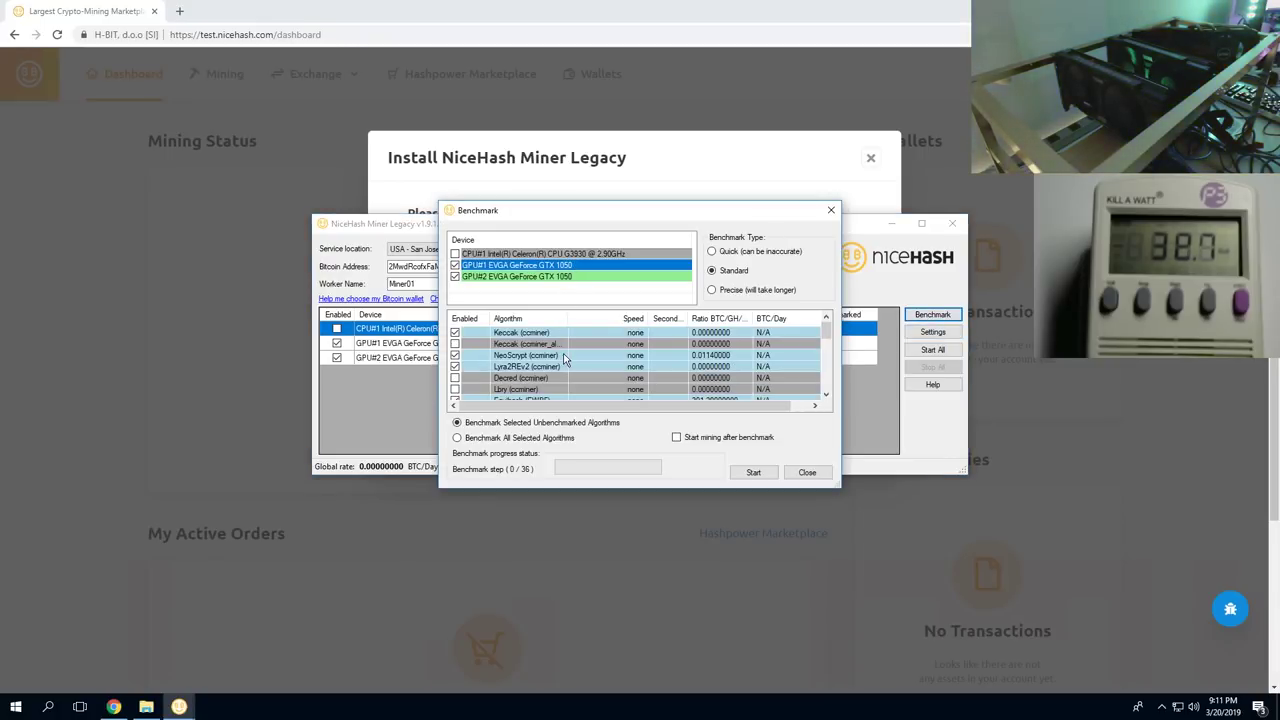
pyautogui.scroll(-1, 564, 358)
pyautogui.scroll(-6, 560, 358)
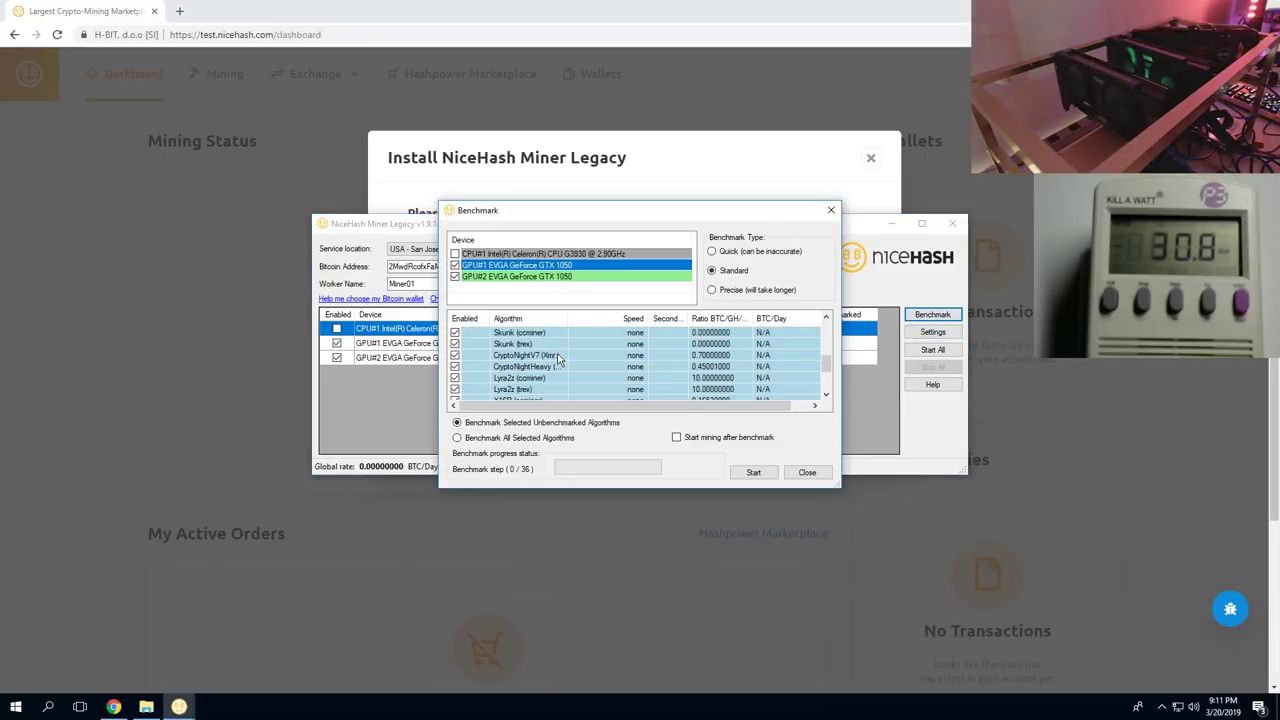
pyautogui.scroll(10, 558, 358)
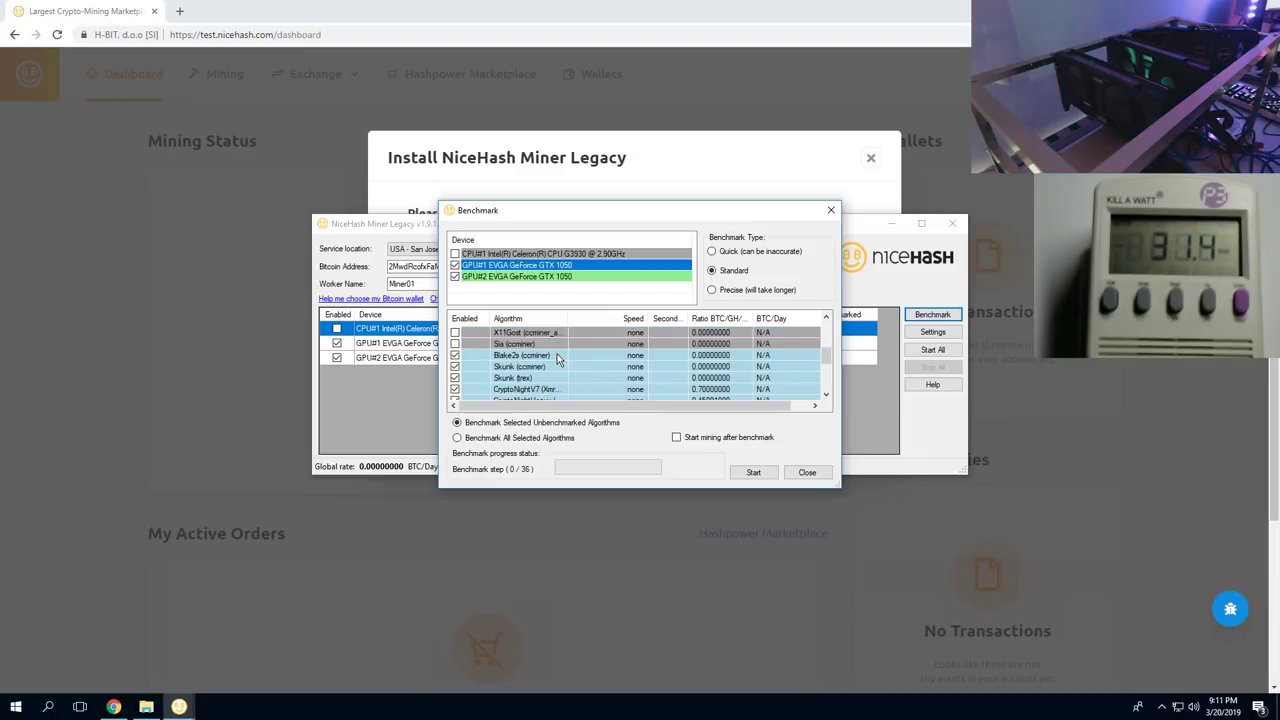
pyautogui.click(561, 275)
pyautogui.click(561, 265)
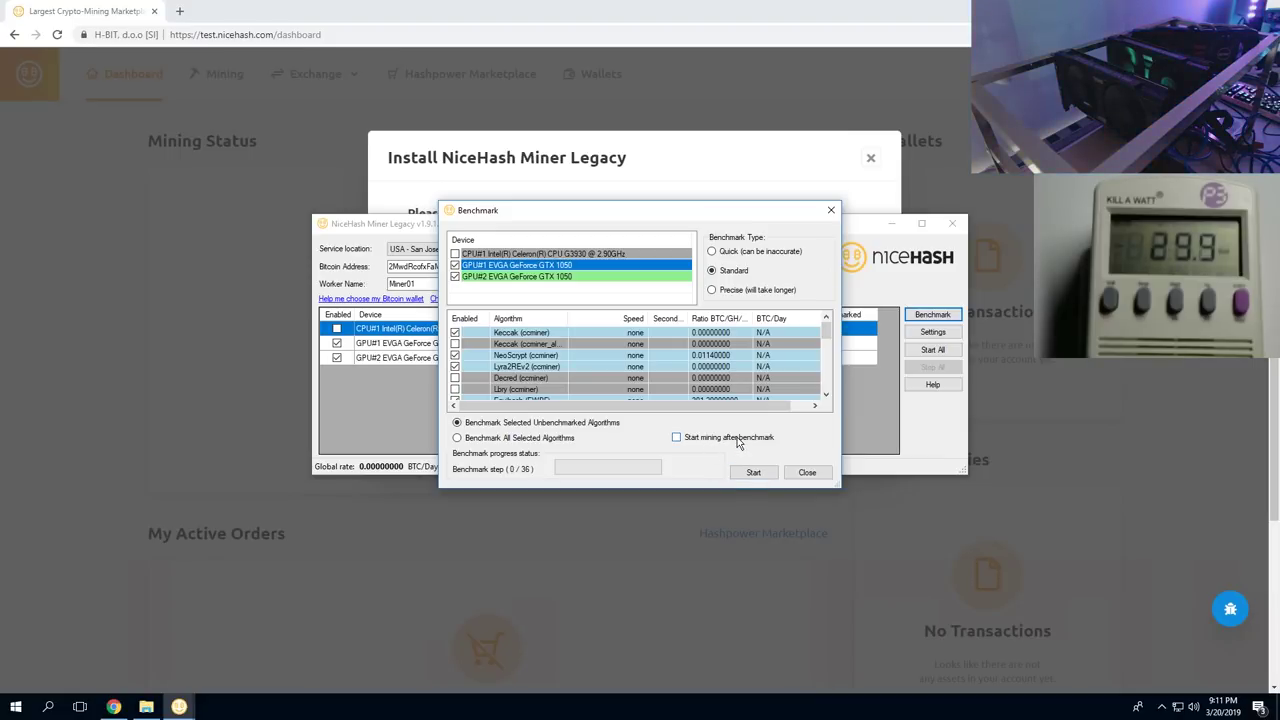
pyautogui.click(750, 472)
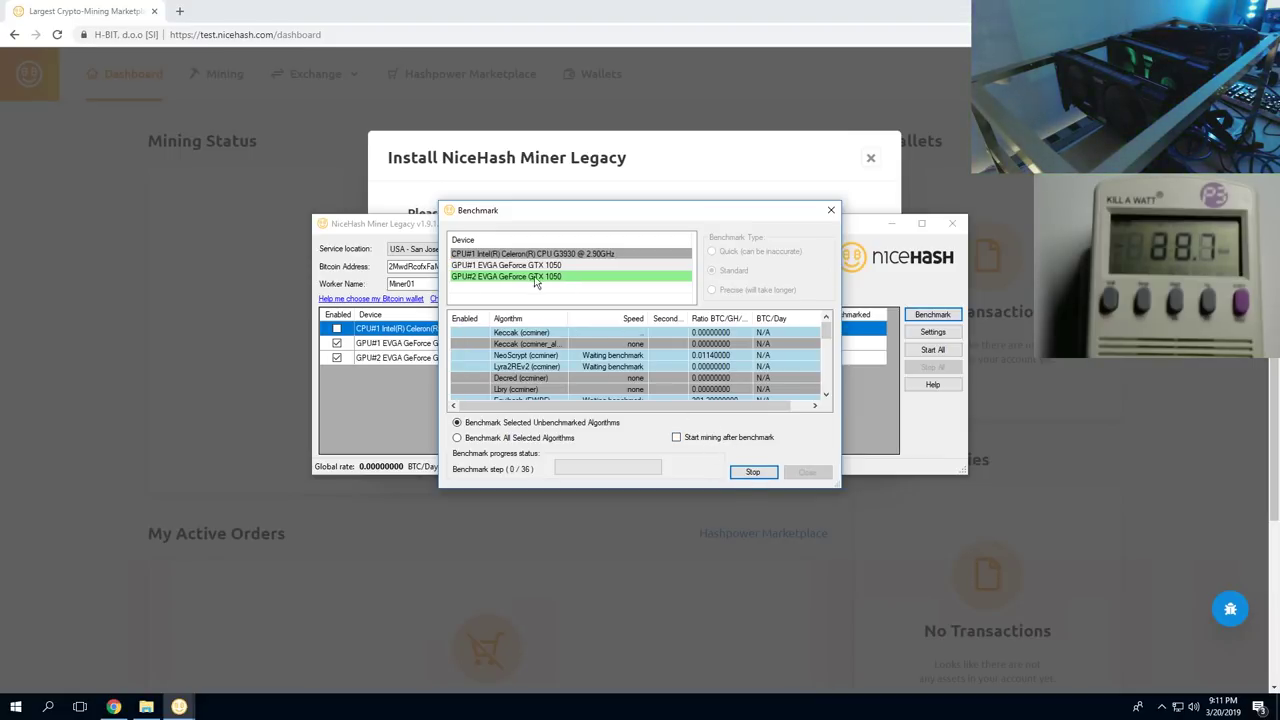
pyautogui.click(493, 266)
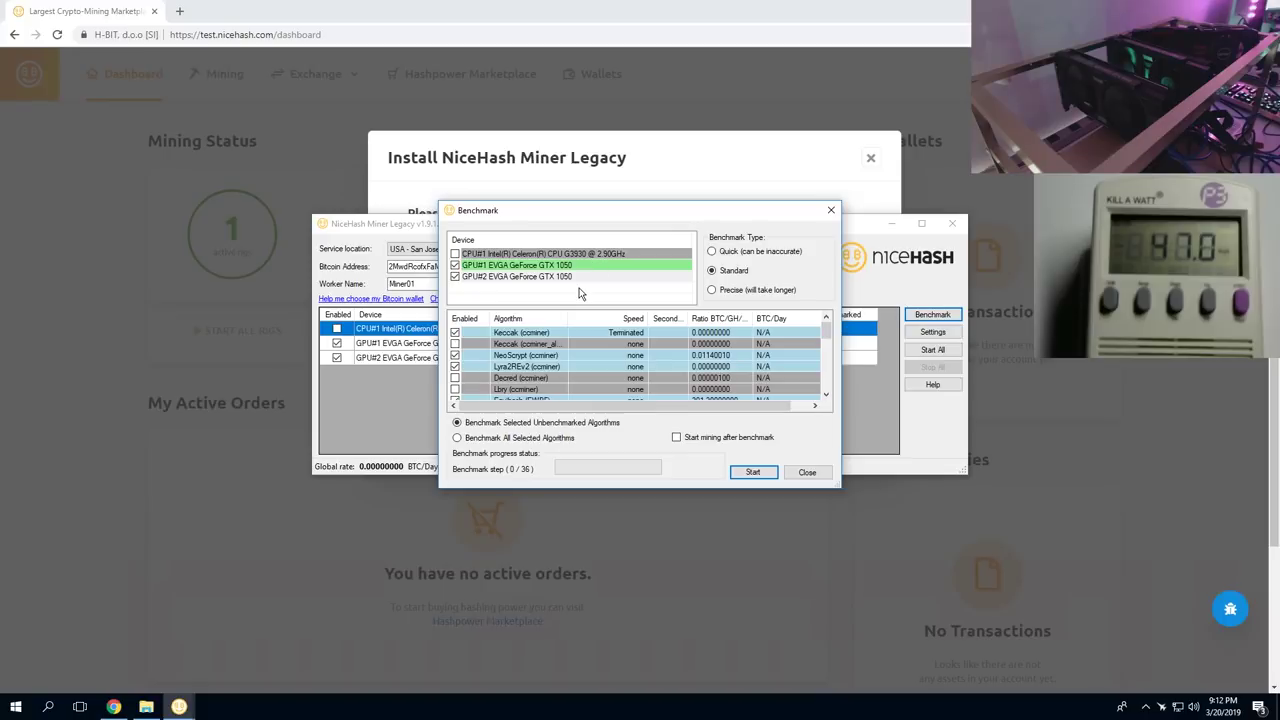
pyautogui.click(582, 268)
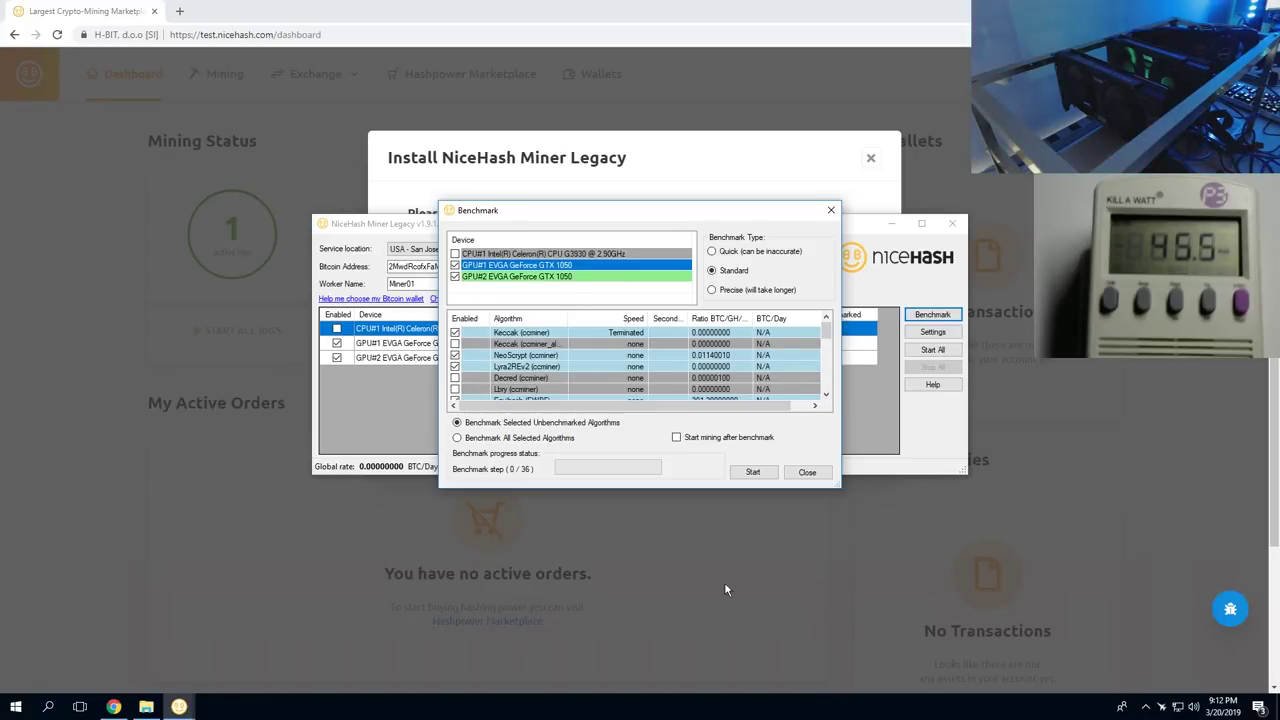
# Switch to MSI Afterburner to check the GTX 1050's clock, power limit and temperature, and put its window away
pyautogui.doubleClick(1150, 706)
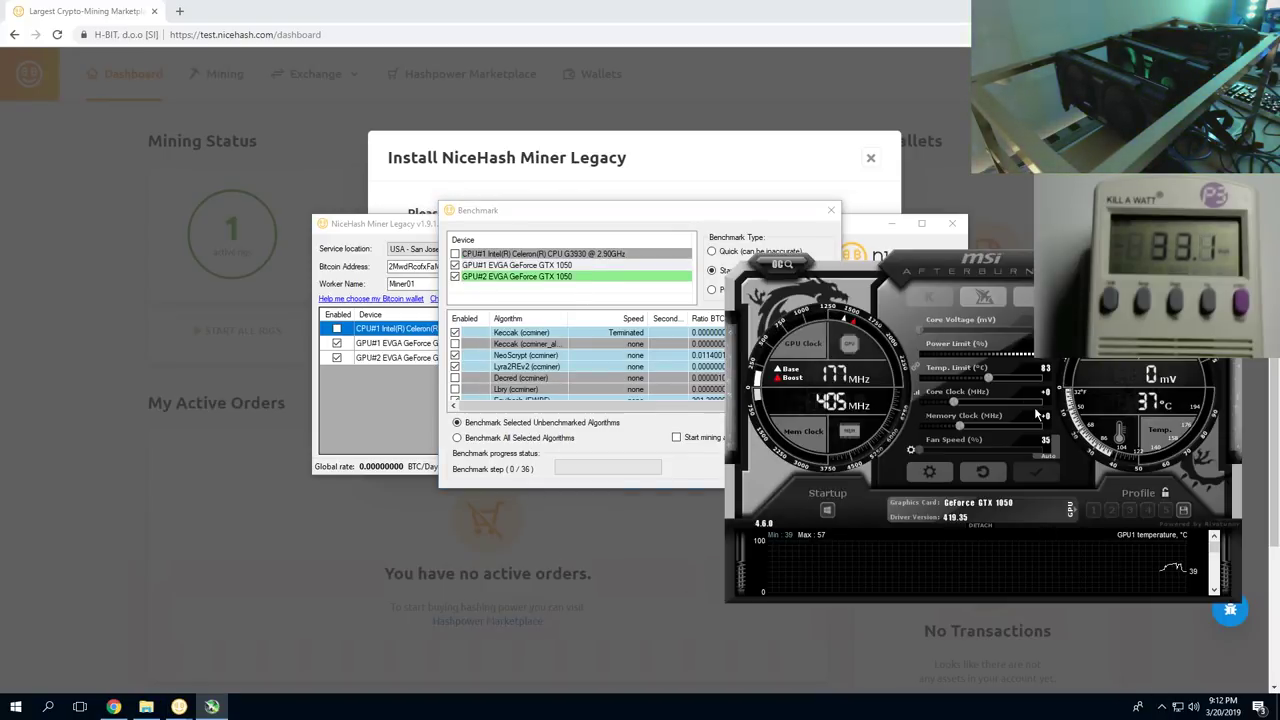
pyautogui.moveTo(1010, 271); pyautogui.dragTo(731, 286)
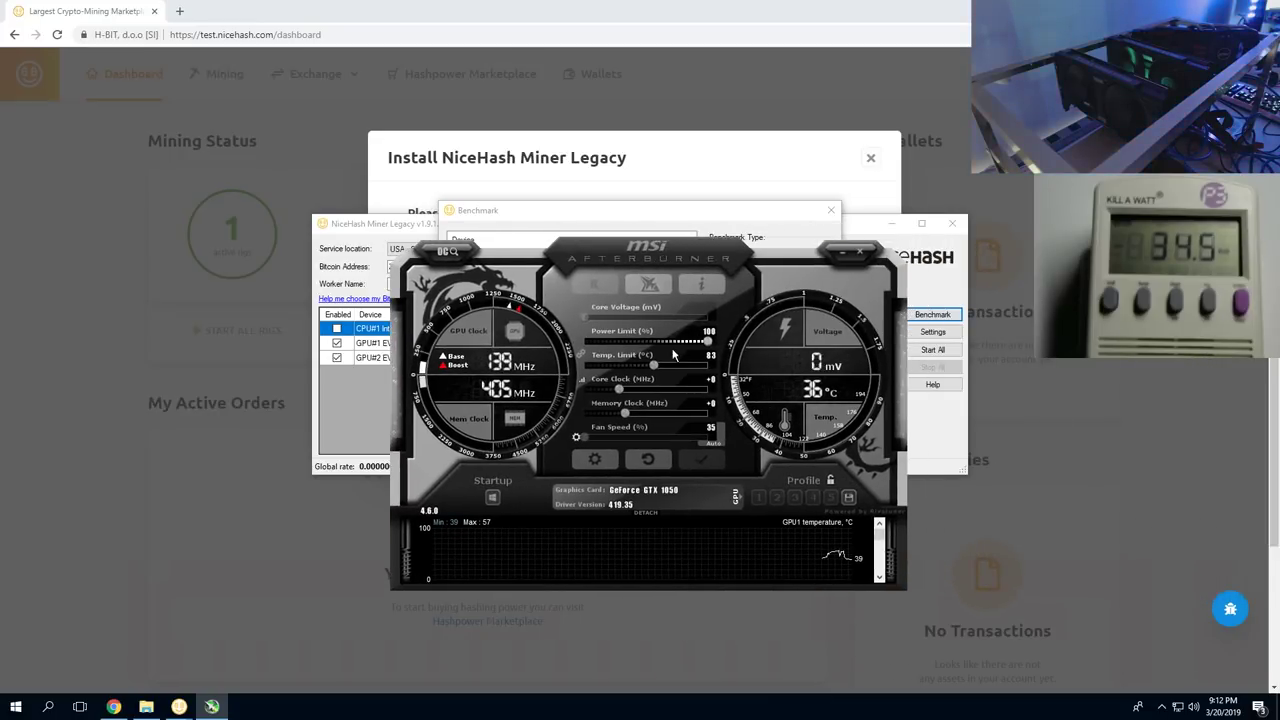
pyautogui.click(835, 256)
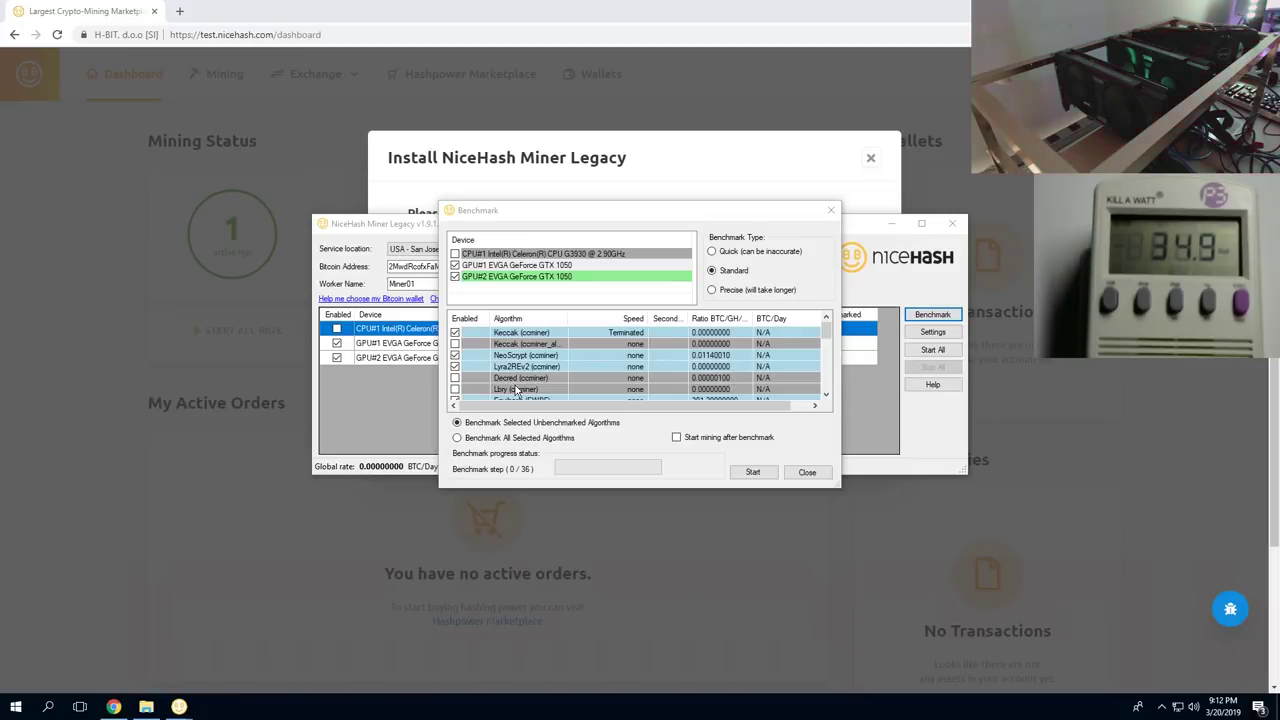
# For GPU#1, enable only the X16R (trex) algorithm in the benchmark list
pyautogui.click(566, 266)
pyautogui.scroll(-4, 520, 345)
pyautogui.scroll(5, 518, 340)
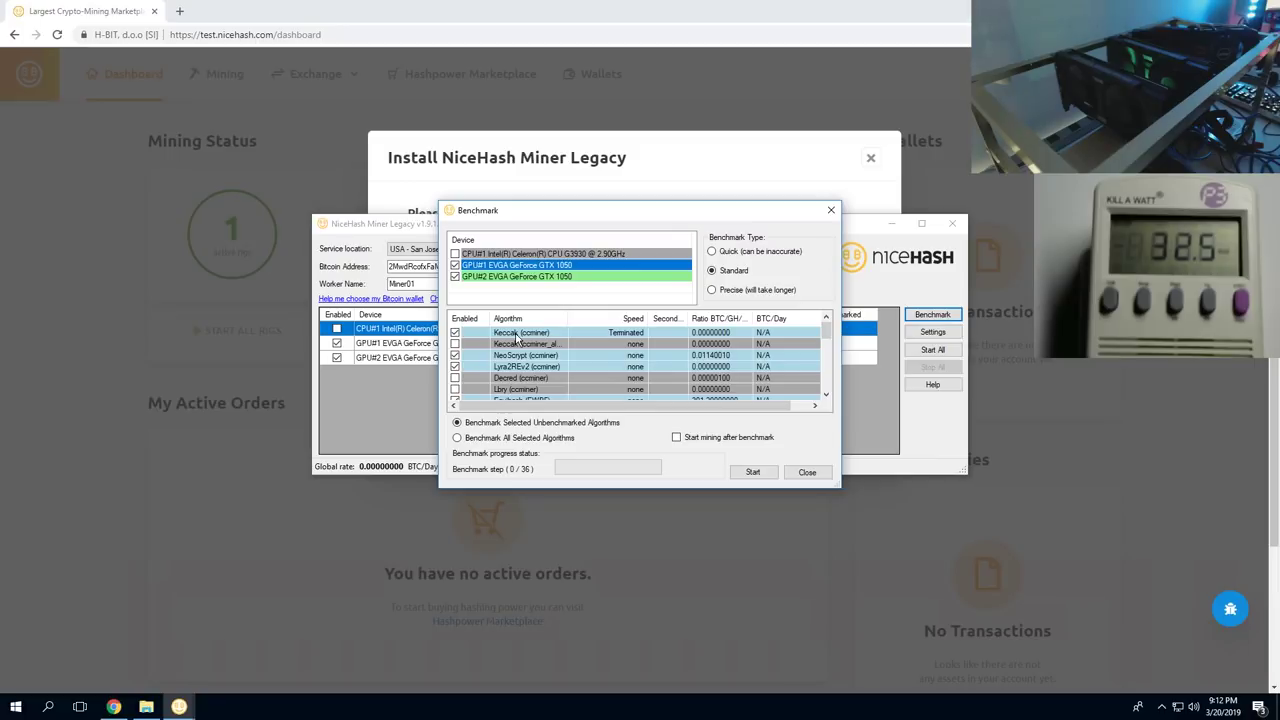
pyautogui.scroll(-2, 516, 340)
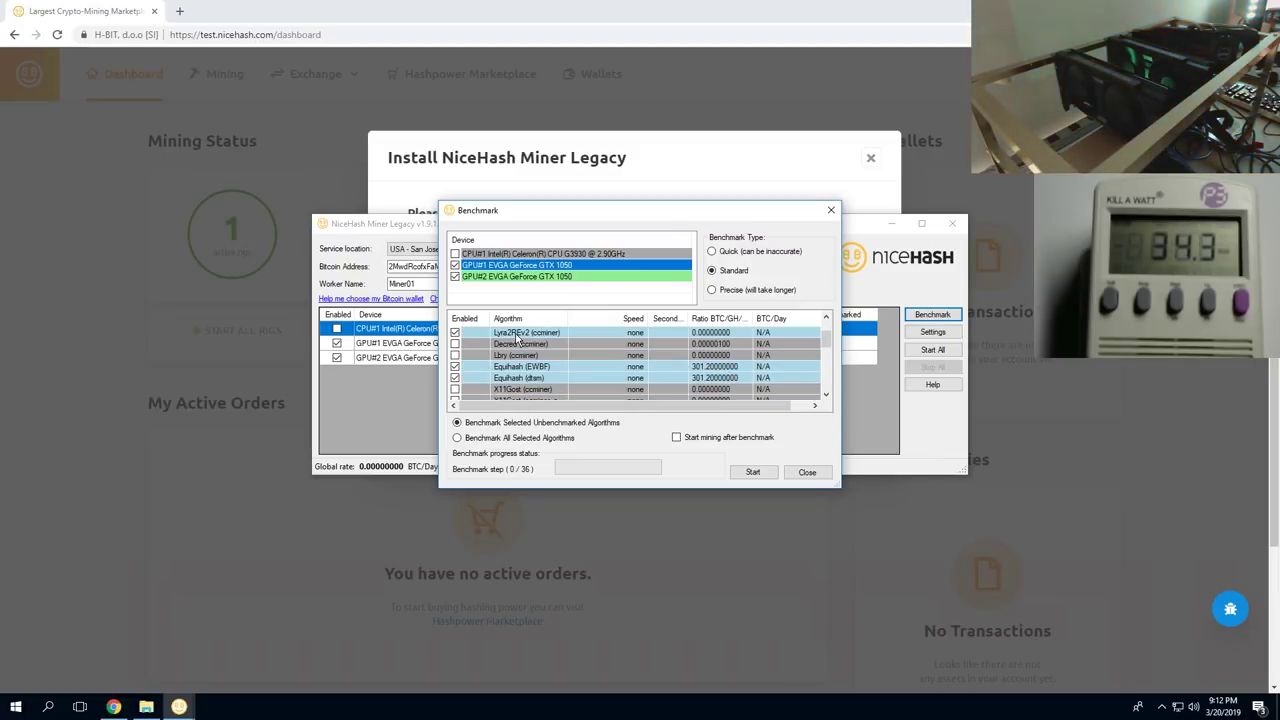
pyautogui.scroll(2, 516, 341)
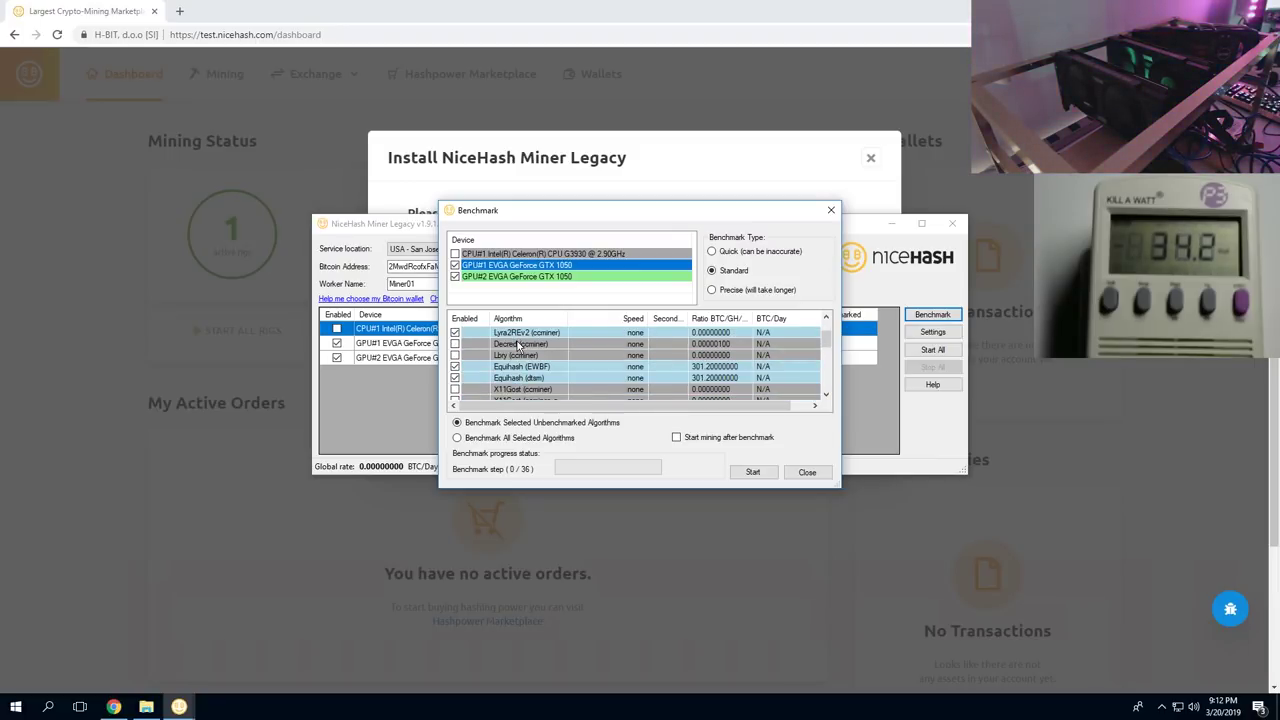
pyautogui.scroll(-3, 518, 345)
pyautogui.scroll(-3, 518, 345)
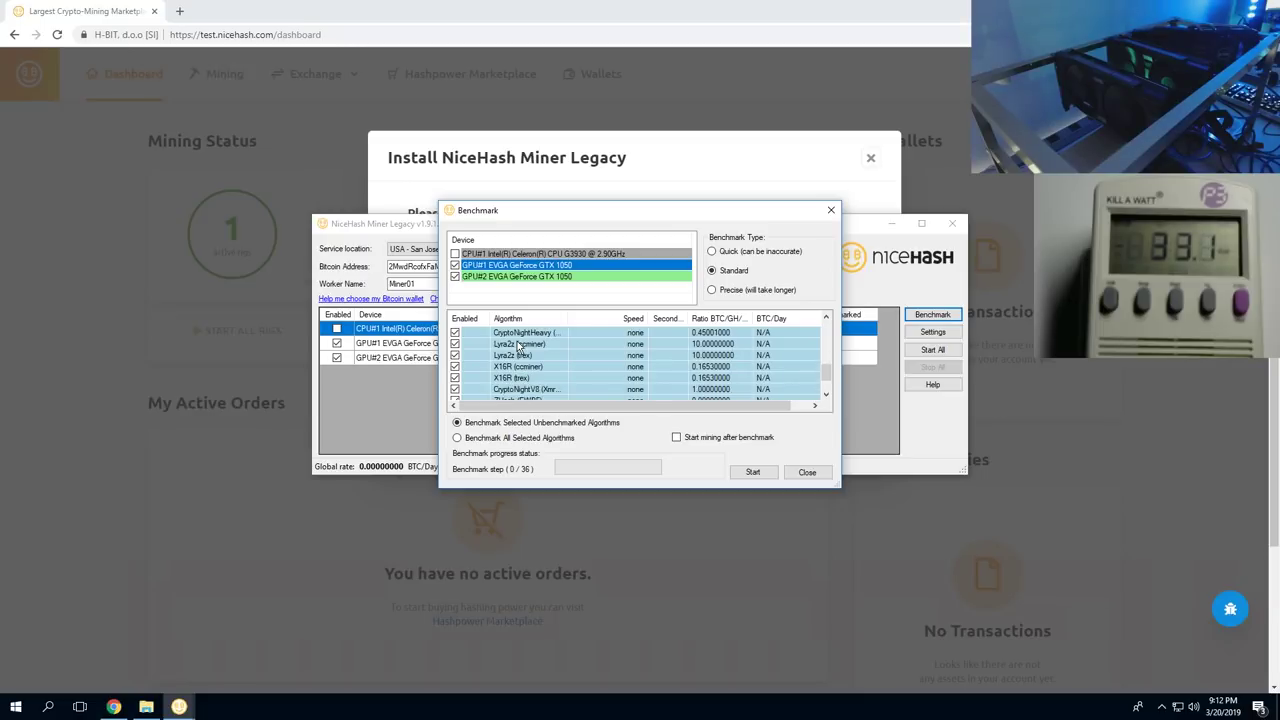
pyautogui.rightClick(508, 377)
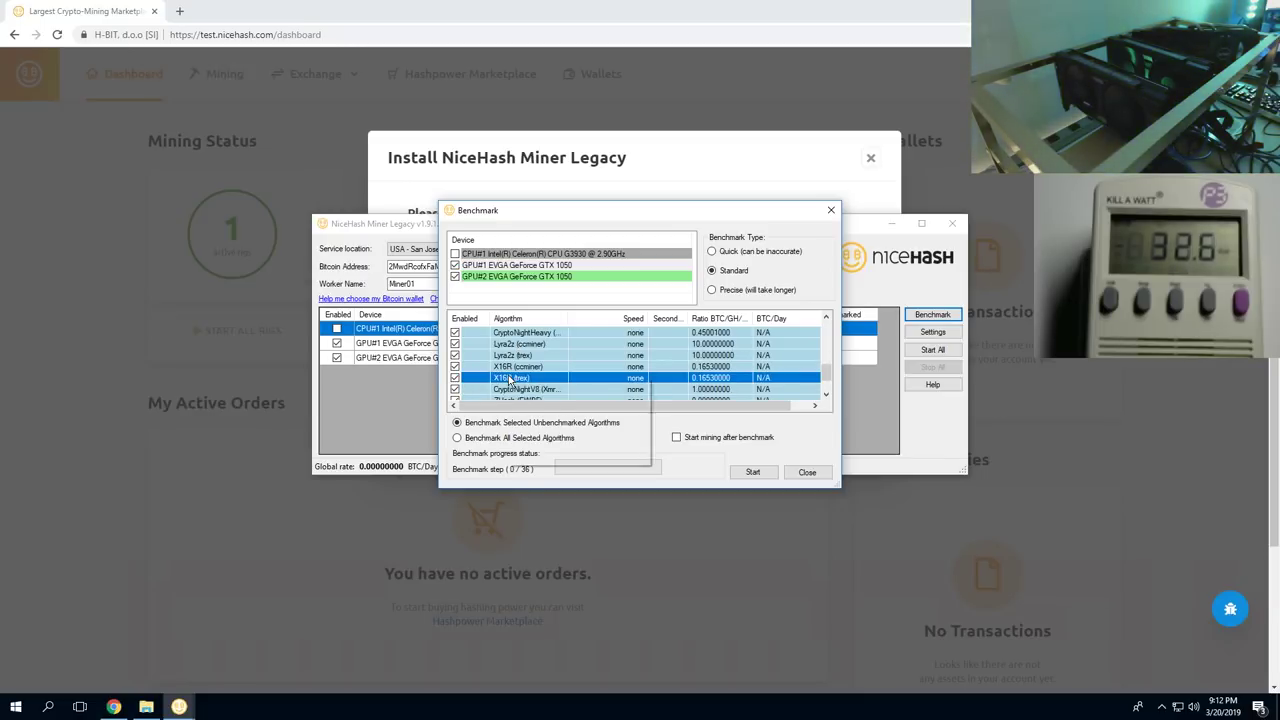
pyautogui.click(578, 427)
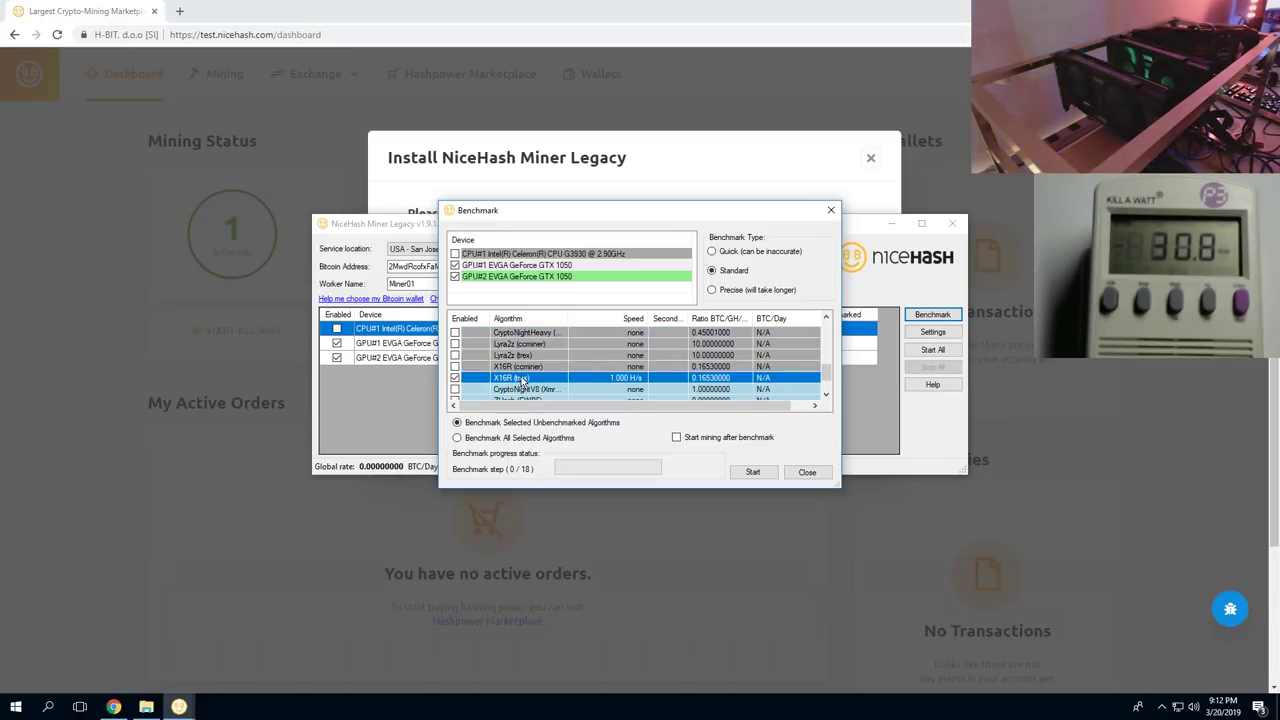
pyautogui.scroll(-2, 522, 381)
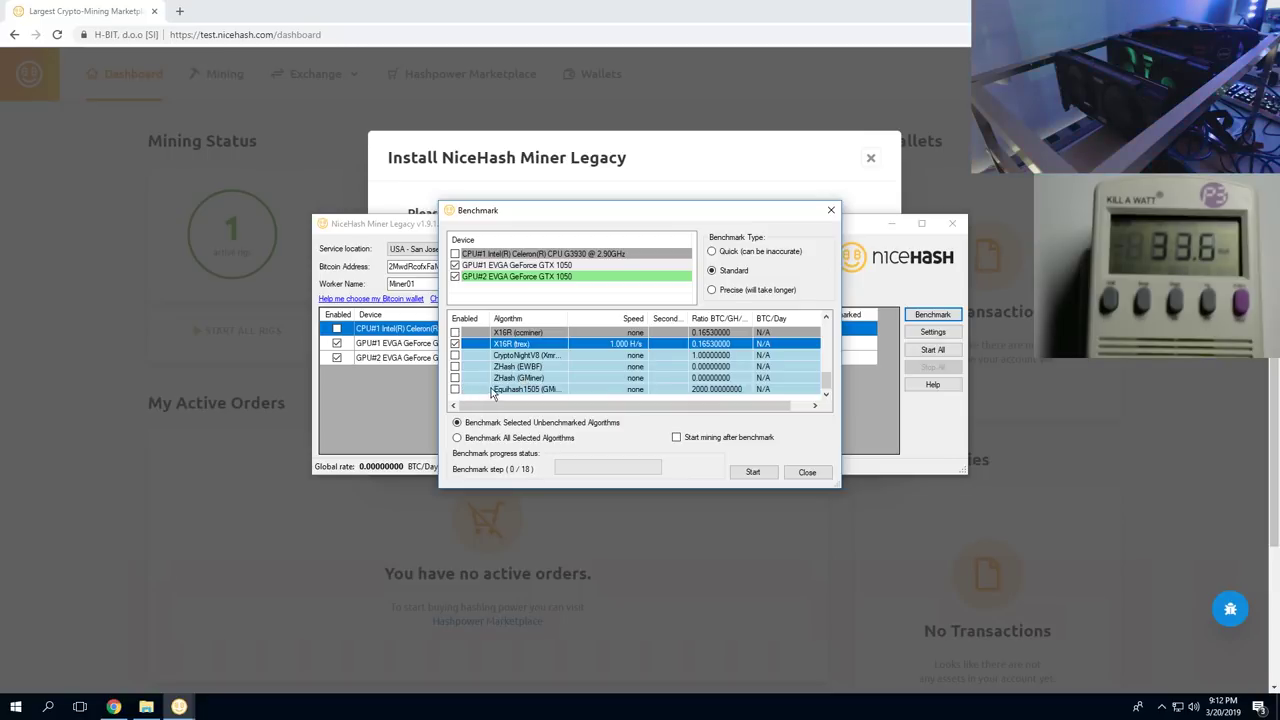
# For GPU#2, enable only the Lyra2z (trex) algorithm in the benchmark list
pyautogui.click(537, 280)
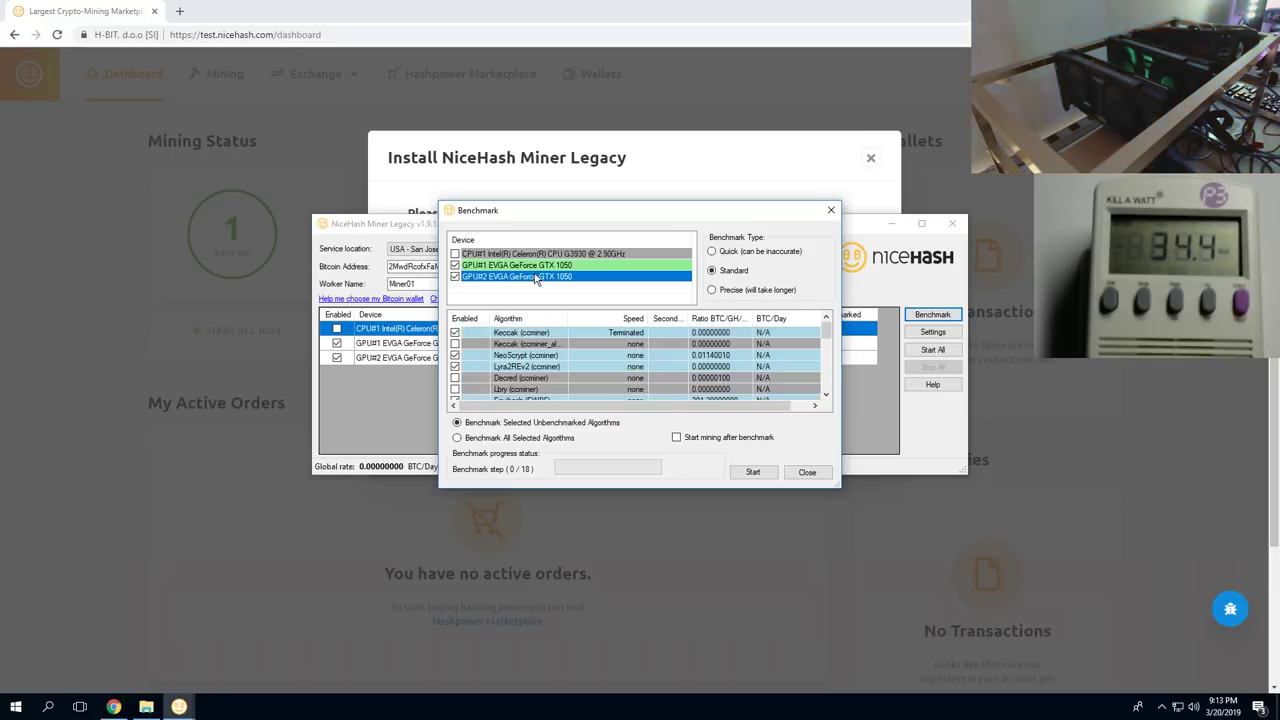
pyautogui.scroll(-3, 493, 362)
pyautogui.click(474, 358)
pyautogui.rightClick(474, 360)
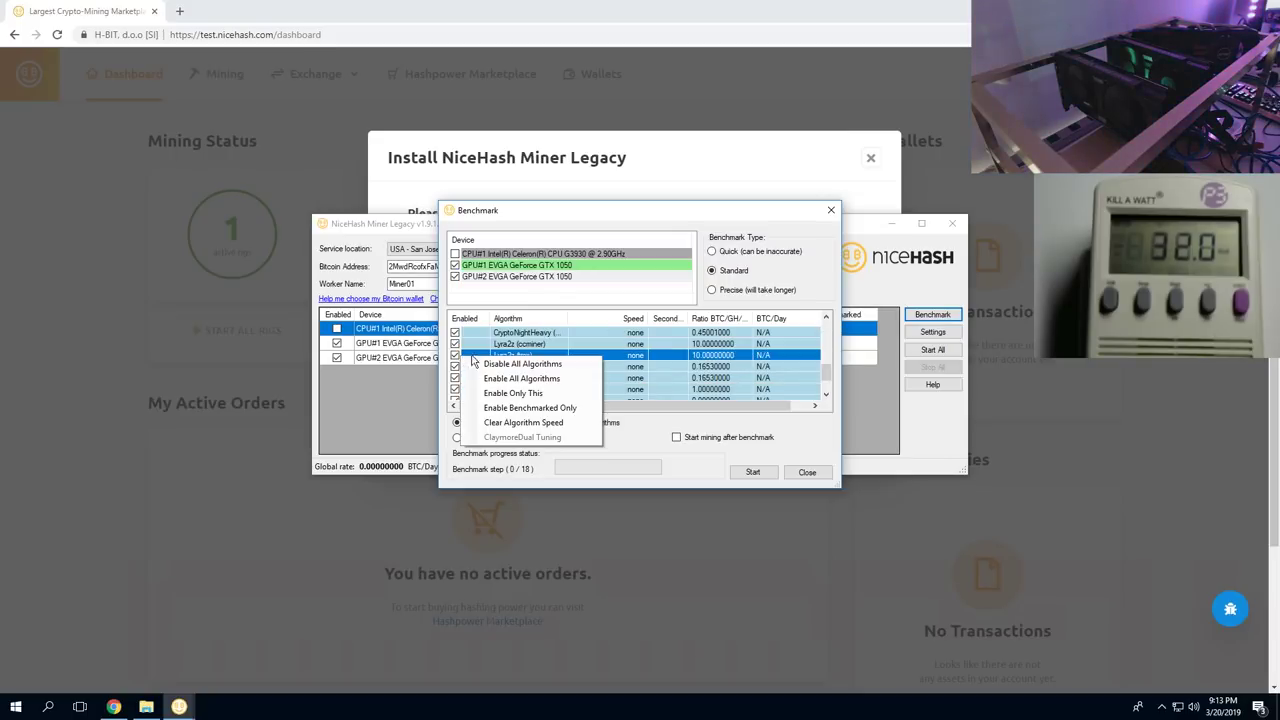
pyautogui.click(513, 393)
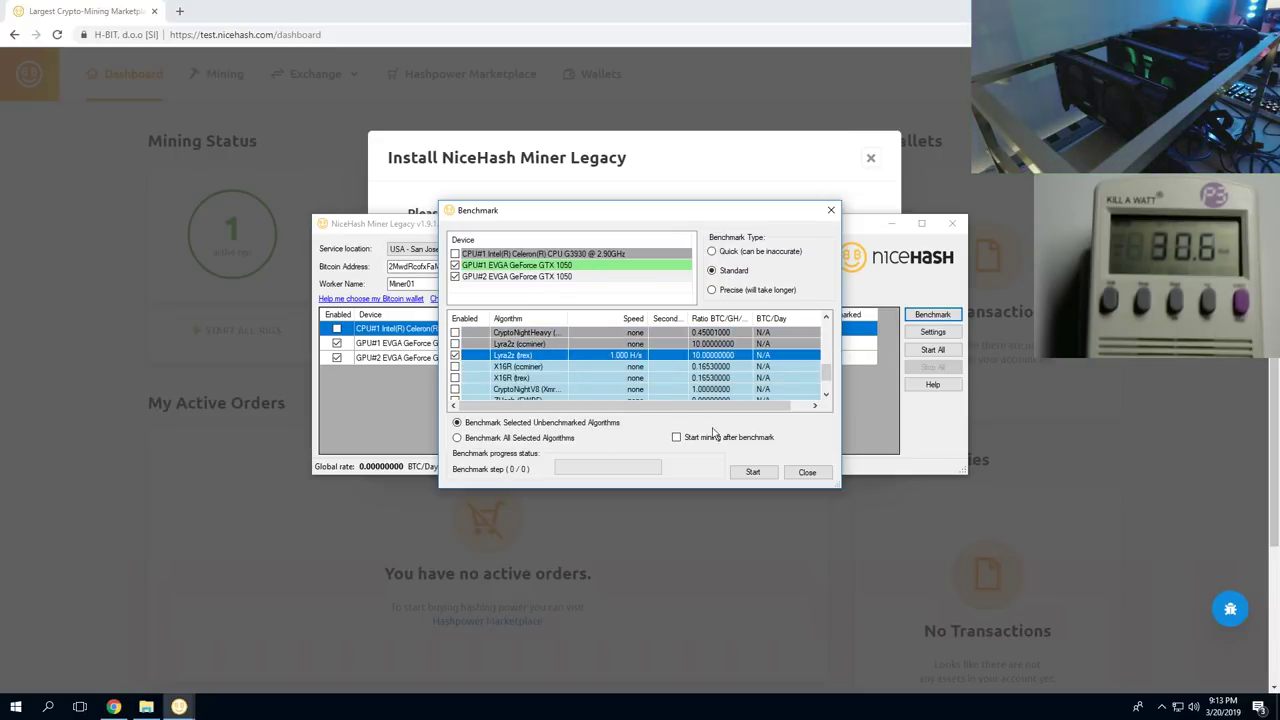
# Switch the benchmark scope to all selected algorithms and start the Standard benchmark on both GTX 1050 cards
pyautogui.click(566, 277)
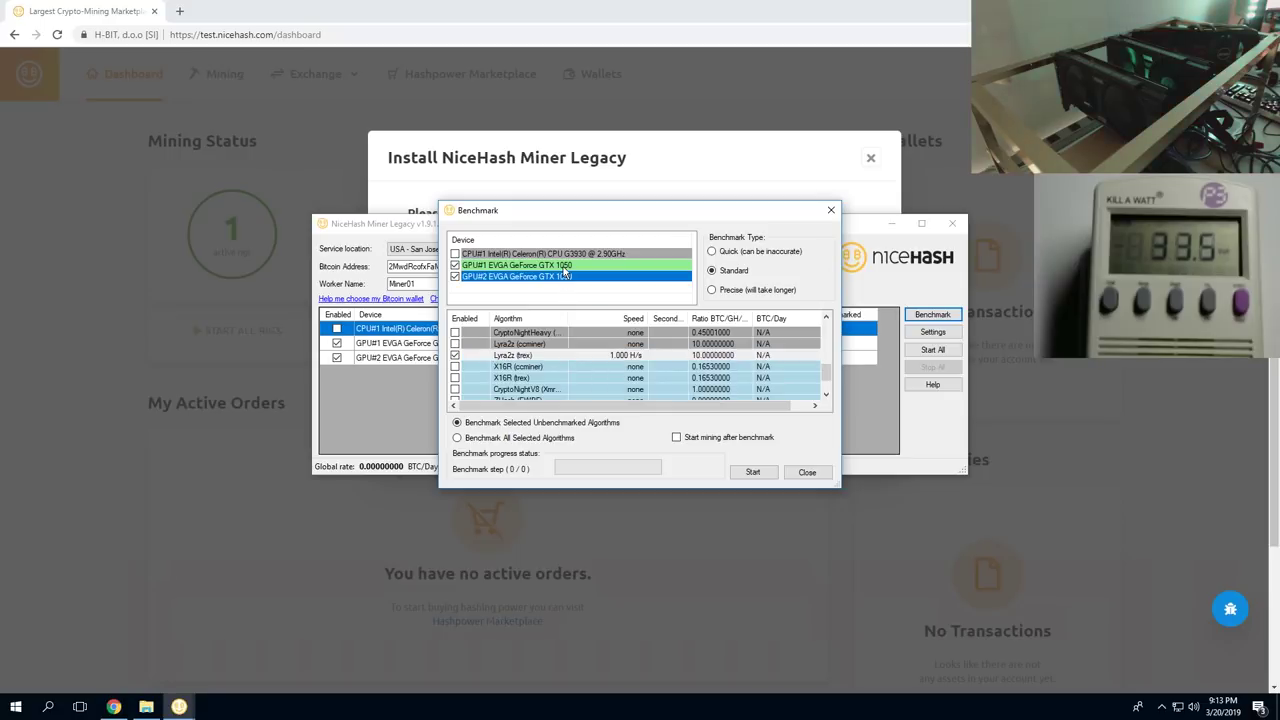
pyautogui.click(530, 437)
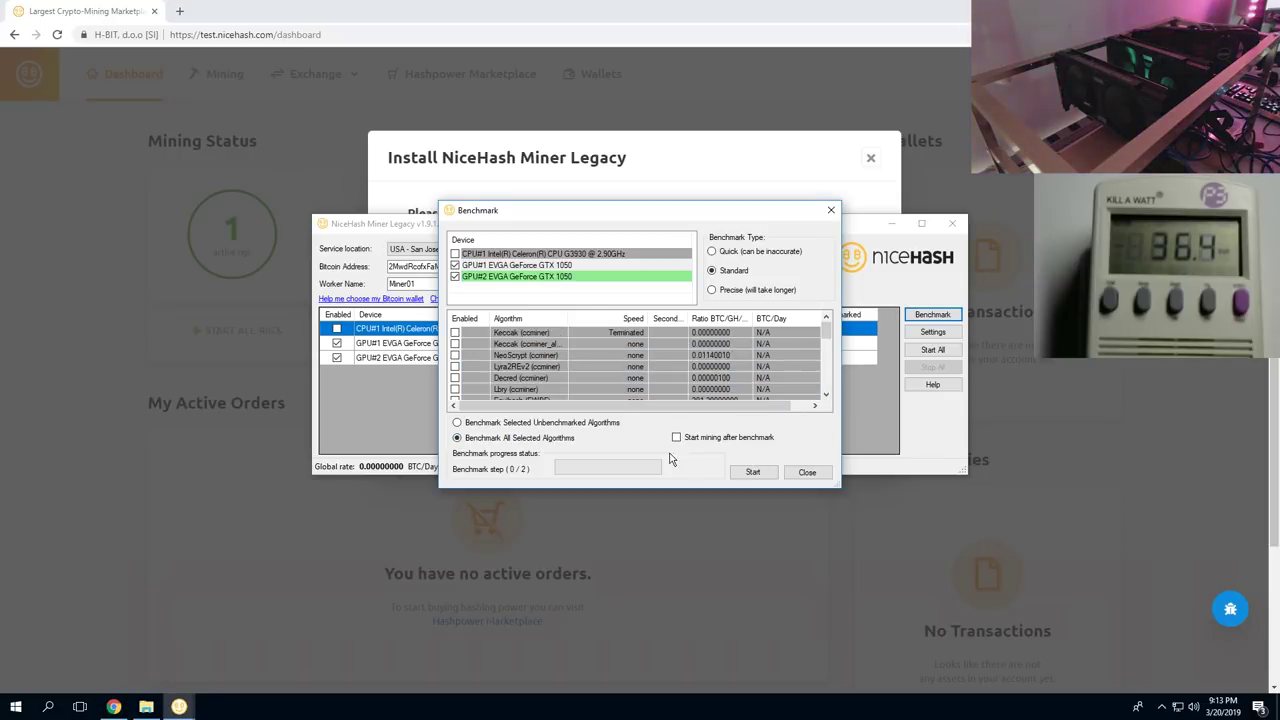
pyautogui.click(752, 472)
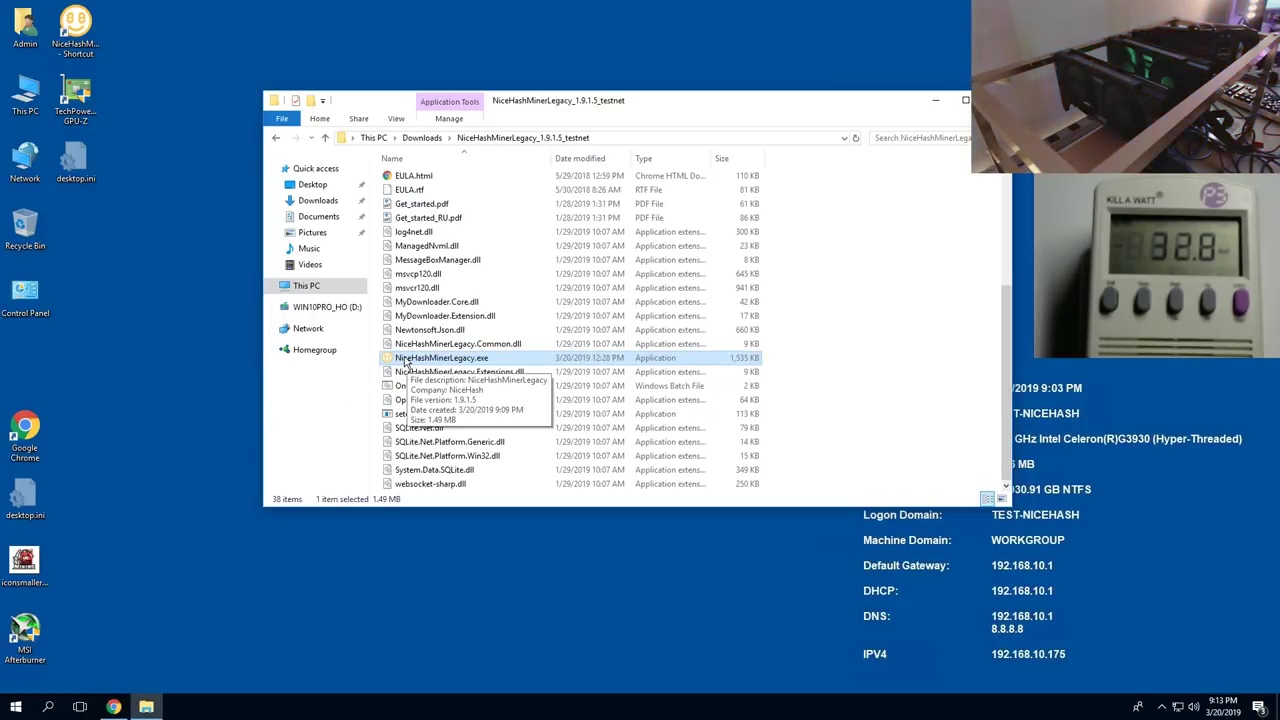
# Relaunch NiceHashMinerLegacy.exe and, while it loads, check the GTX 1050's clocks and temperature in MSI Afterburner before putting its window away
pyautogui.doubleClick(408, 362)
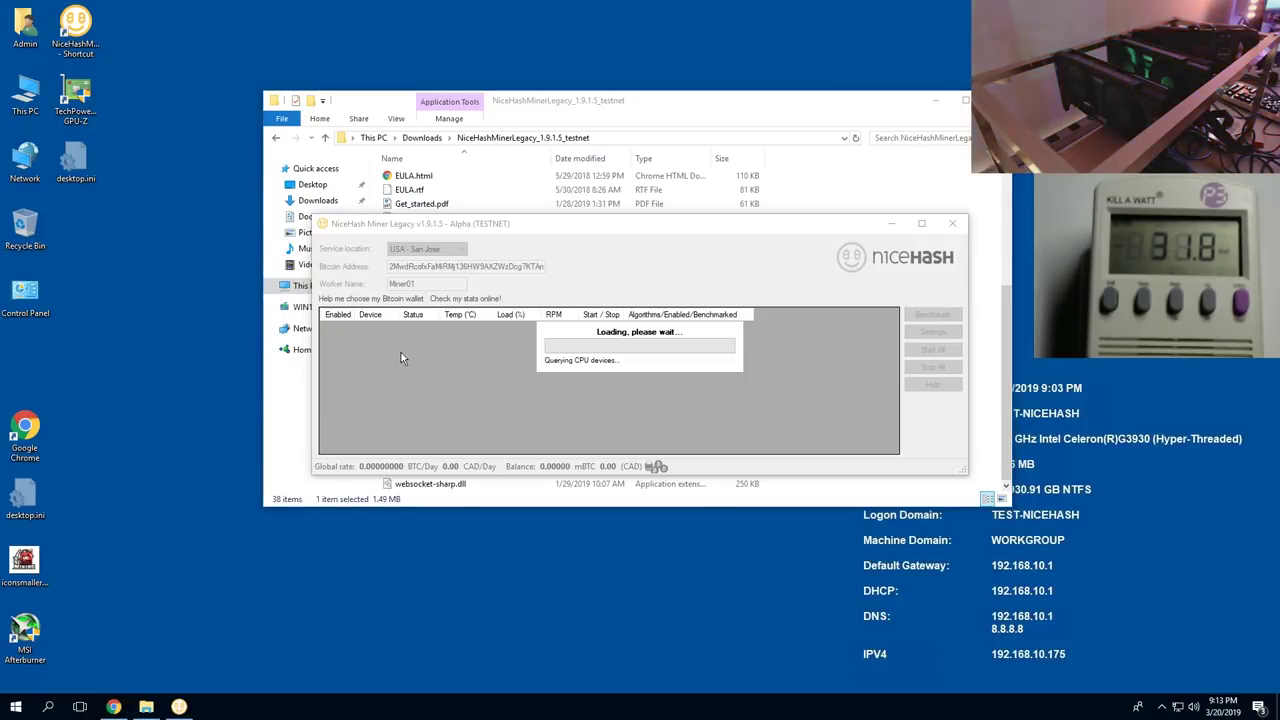
pyautogui.click(1163, 705)
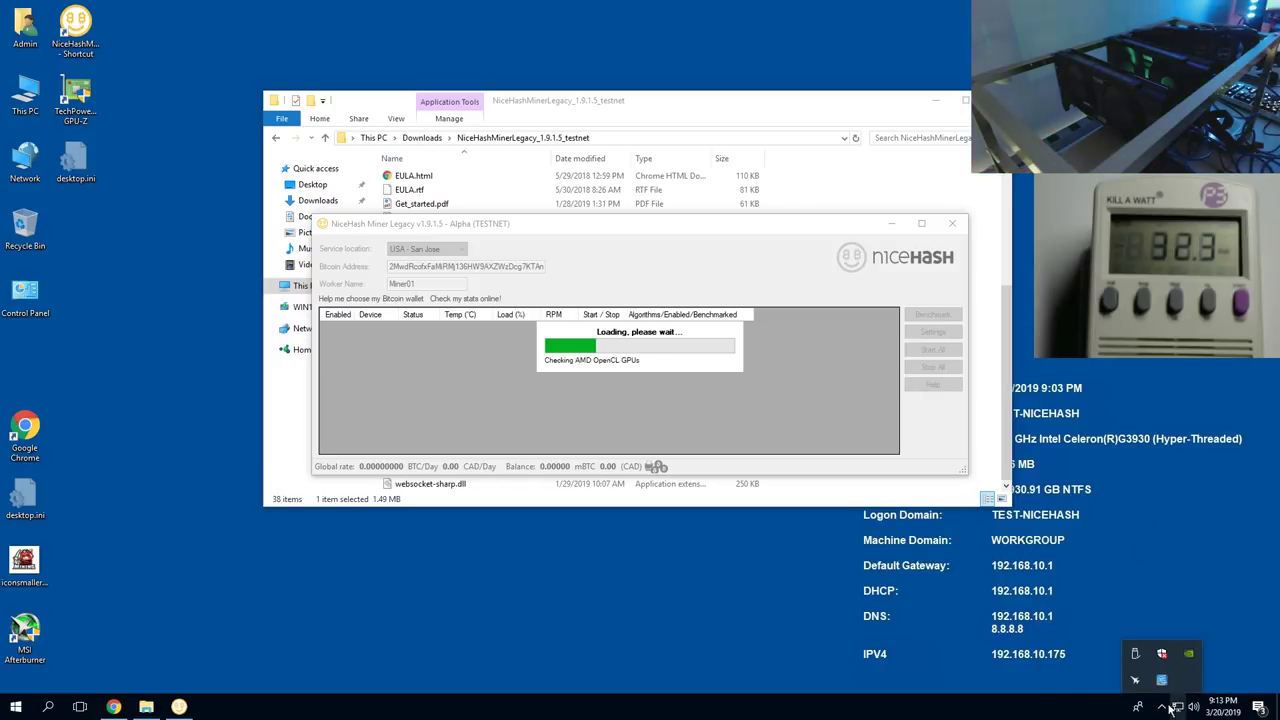
pyautogui.click(1135, 680)
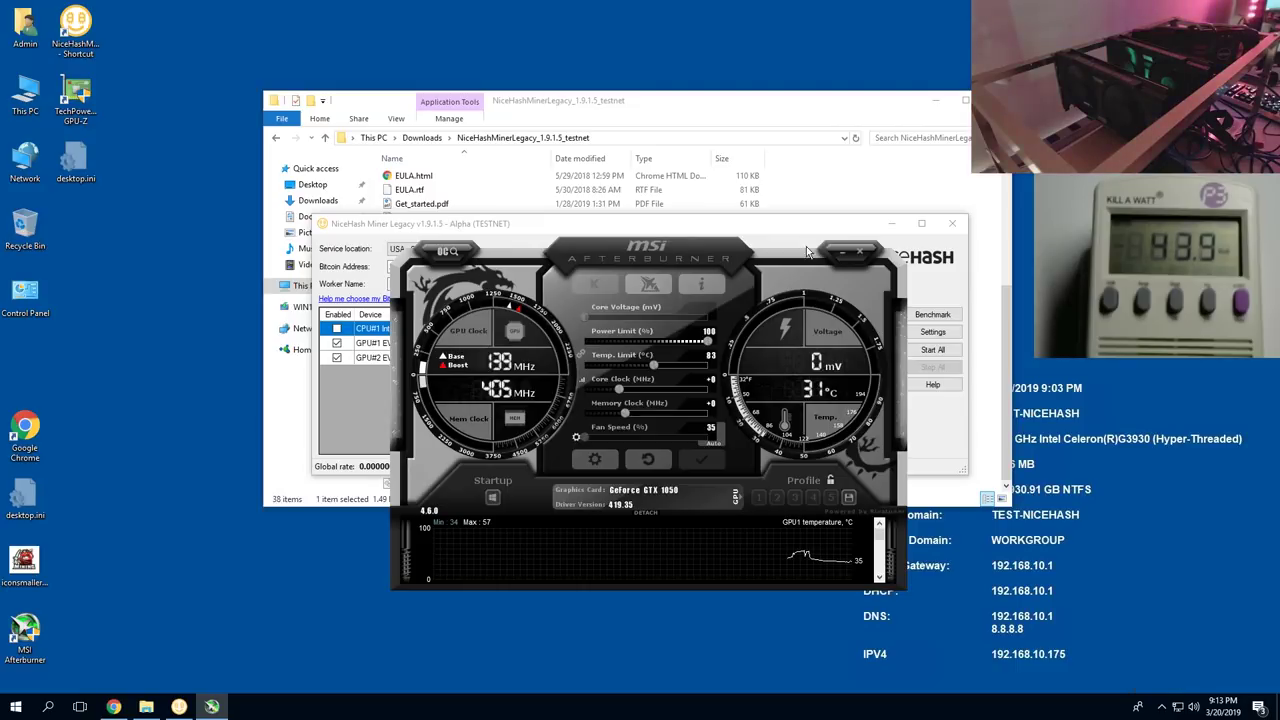
pyautogui.click(841, 252)
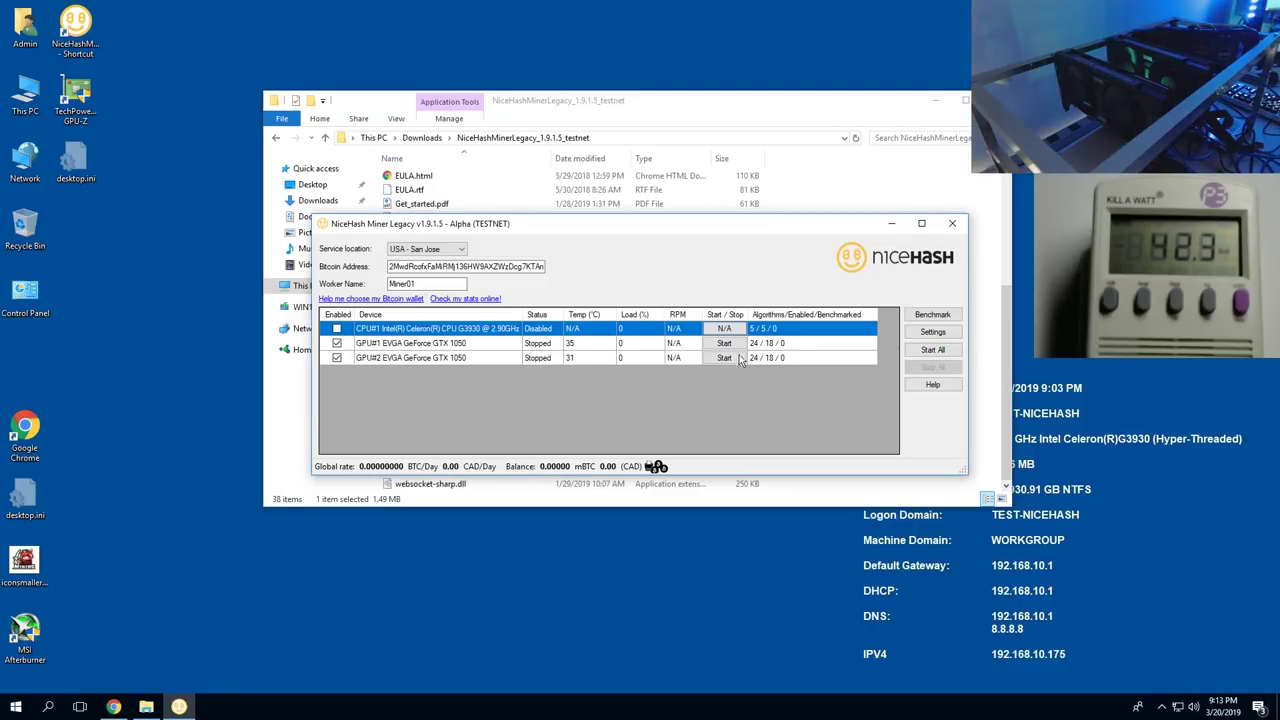
# Reopen the benchmark window and enable only the X16R (trex) algorithm for GPU#1
pyautogui.click(932, 314)
pyautogui.click(517, 265)
pyautogui.scroll(-3, 549, 376)
pyautogui.scroll(-6, 549, 376)
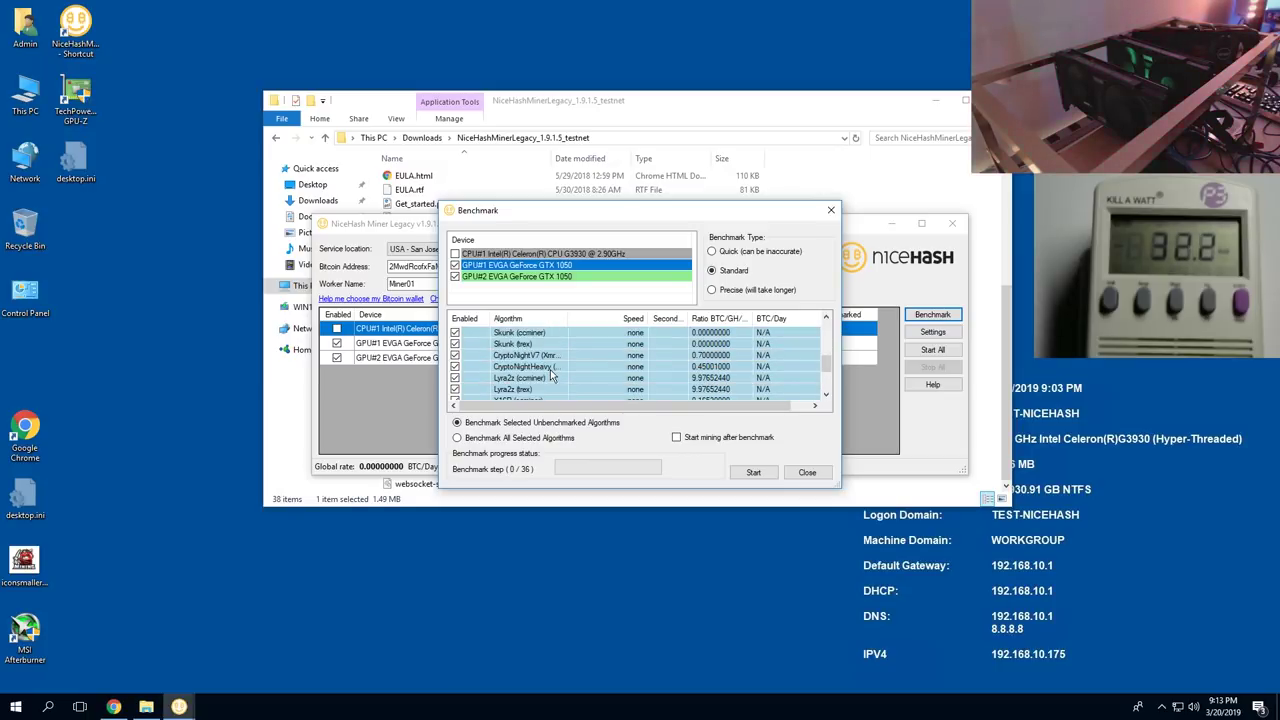
pyautogui.rightClick(524, 378)
pyautogui.click(560, 420)
# Enable only X16R (trex) for GPU#2, try to start the benchmark of unbenchmarked algorithms, and close the benchmark window
pyautogui.click(540, 277)
pyautogui.scroll(-1, 525, 350)
pyautogui.click(514, 378)
pyautogui.rightClick(530, 380)
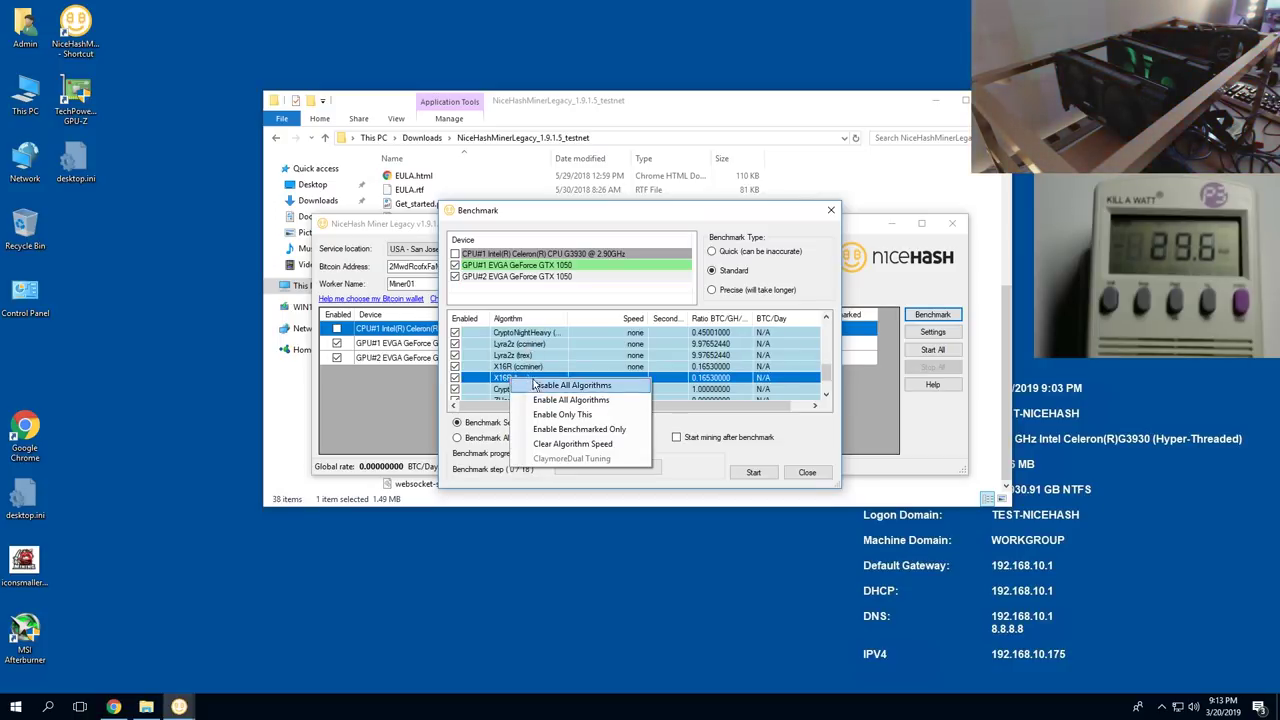
pyautogui.click(562, 414)
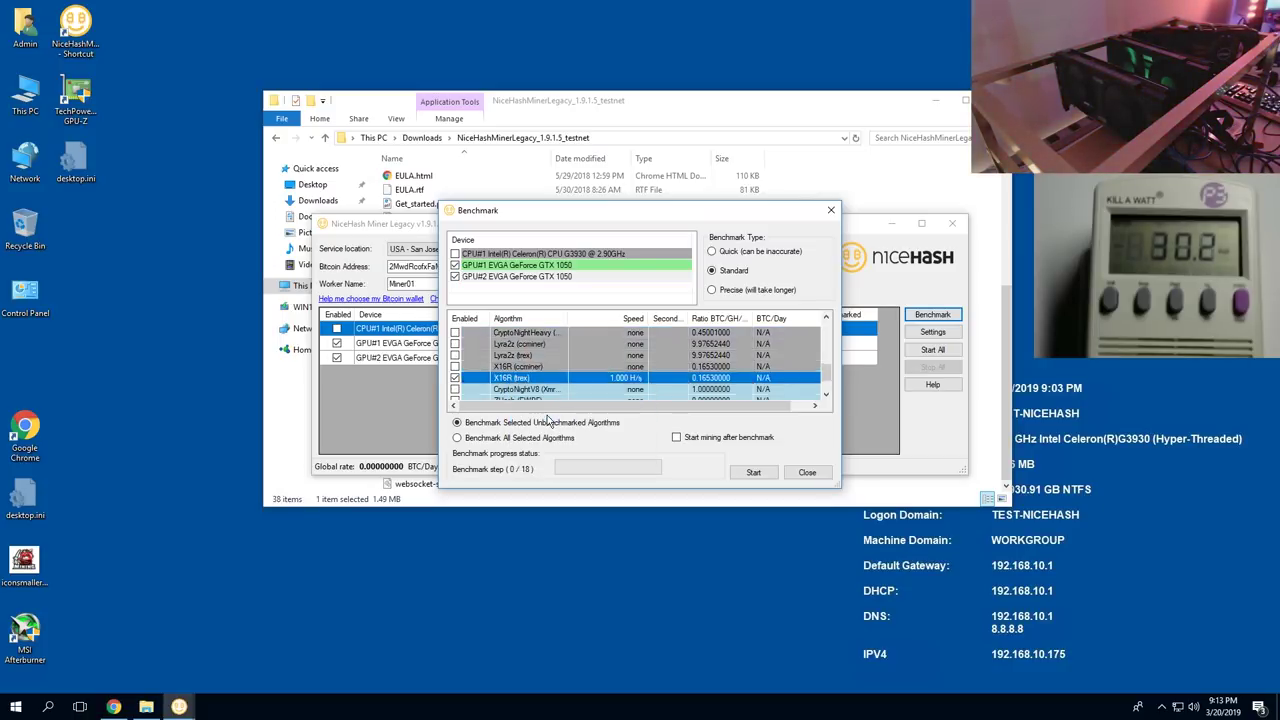
pyautogui.click(754, 473)
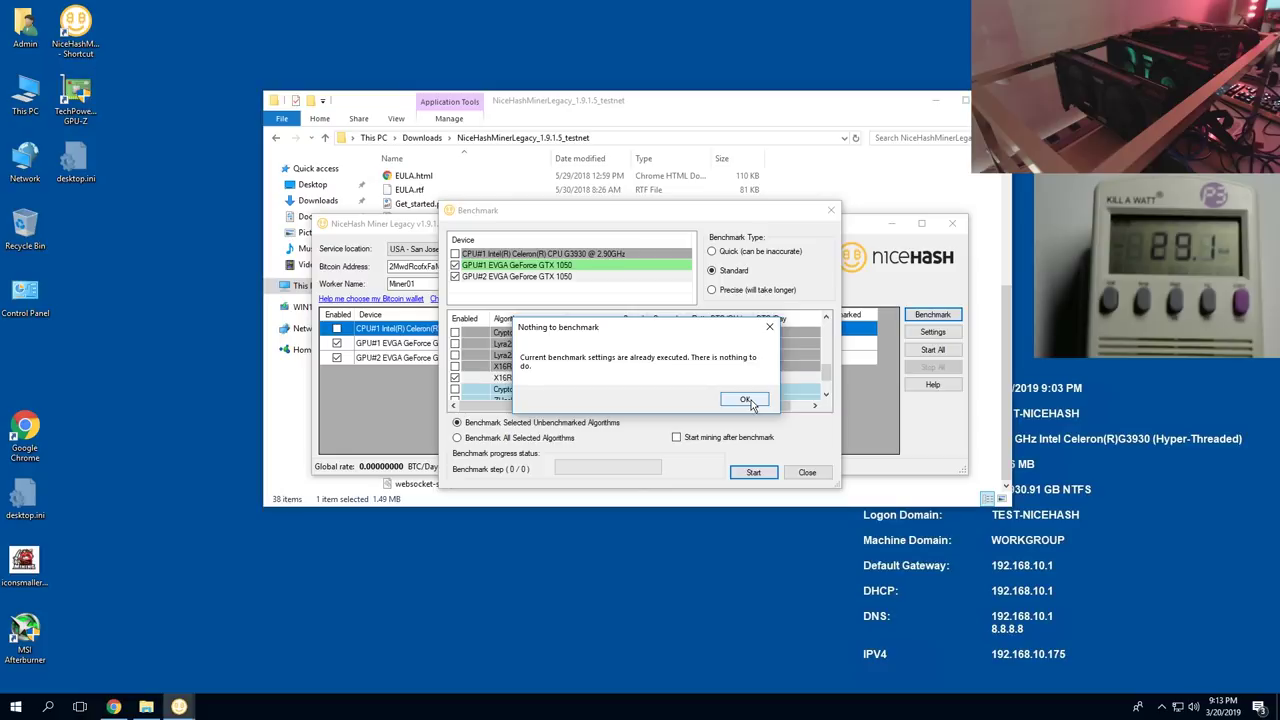
pyautogui.click(747, 400)
pyautogui.click(807, 473)
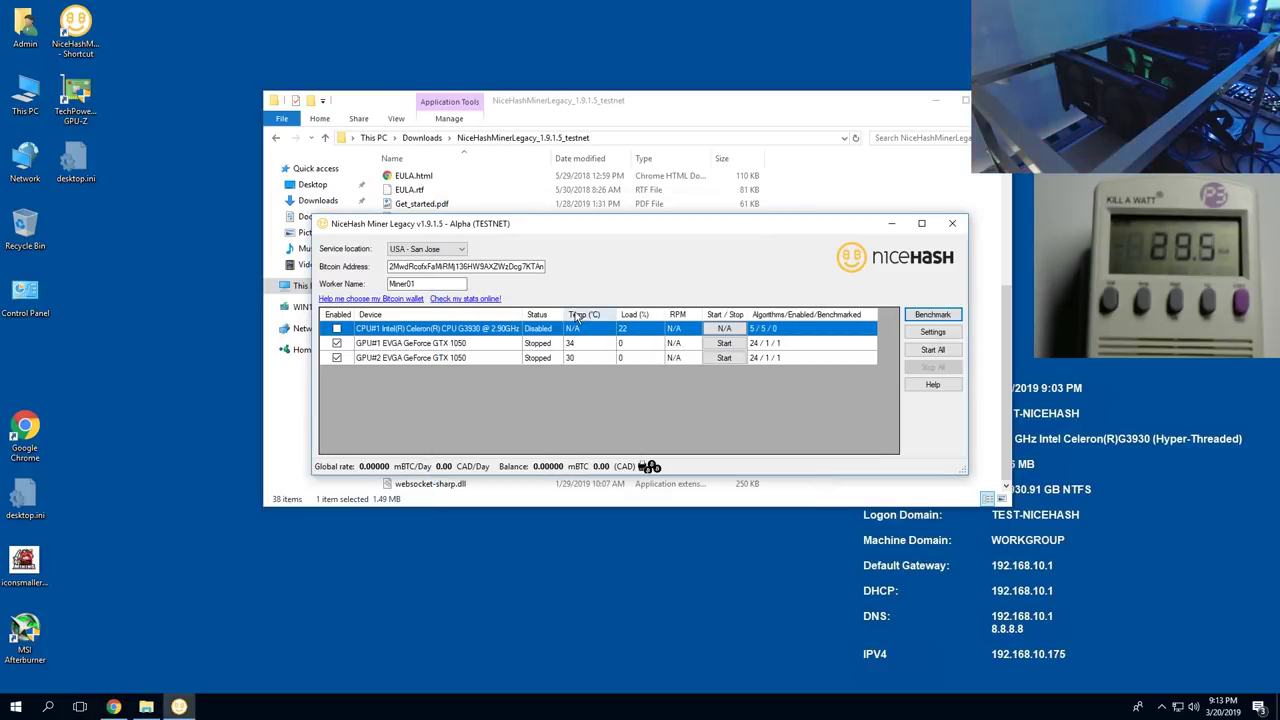
# Reopen the benchmark window to check the X16R (trex) entry for GPU#1, and close it
pyautogui.click(932, 315)
pyautogui.click(554, 266)
pyautogui.scroll(-3, 567, 385)
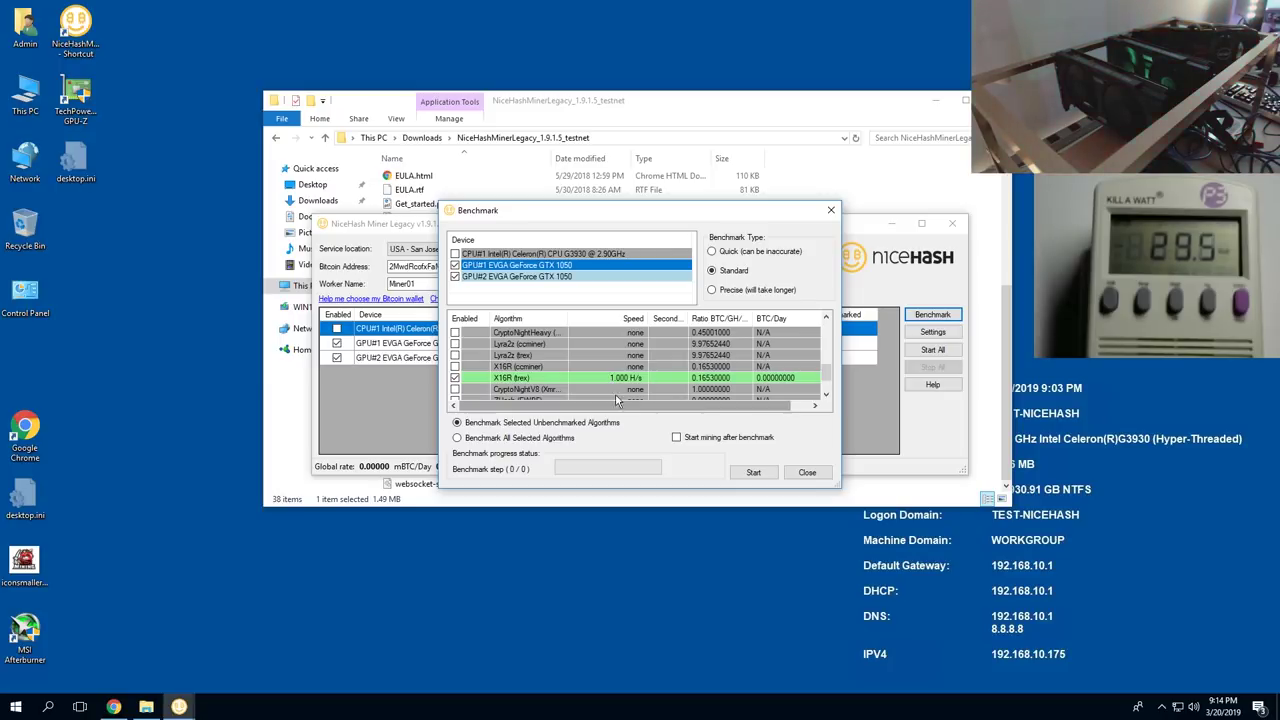
pyautogui.click(807, 472)
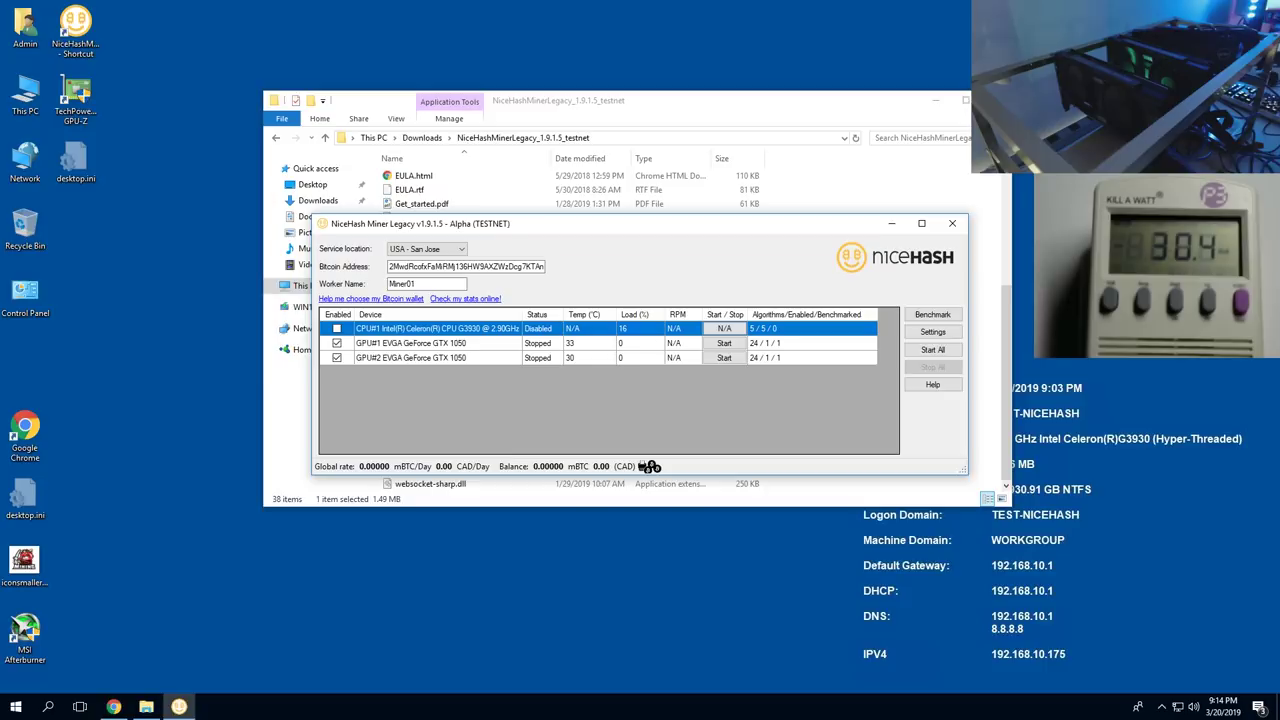
# Clear the file window away, start mining on all enabled devices while ignoring the exception, and enlarge the miner window to fit its statistics
pyautogui.click(965, 100)
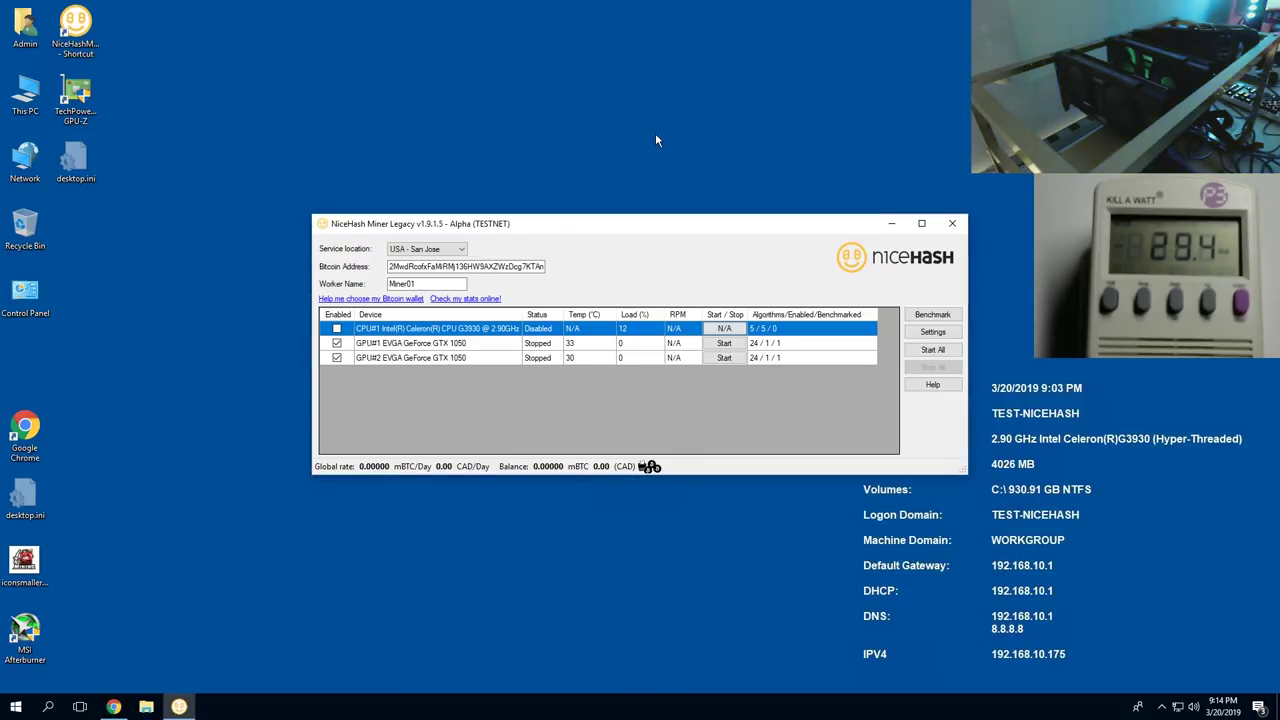
pyautogui.click(930, 350)
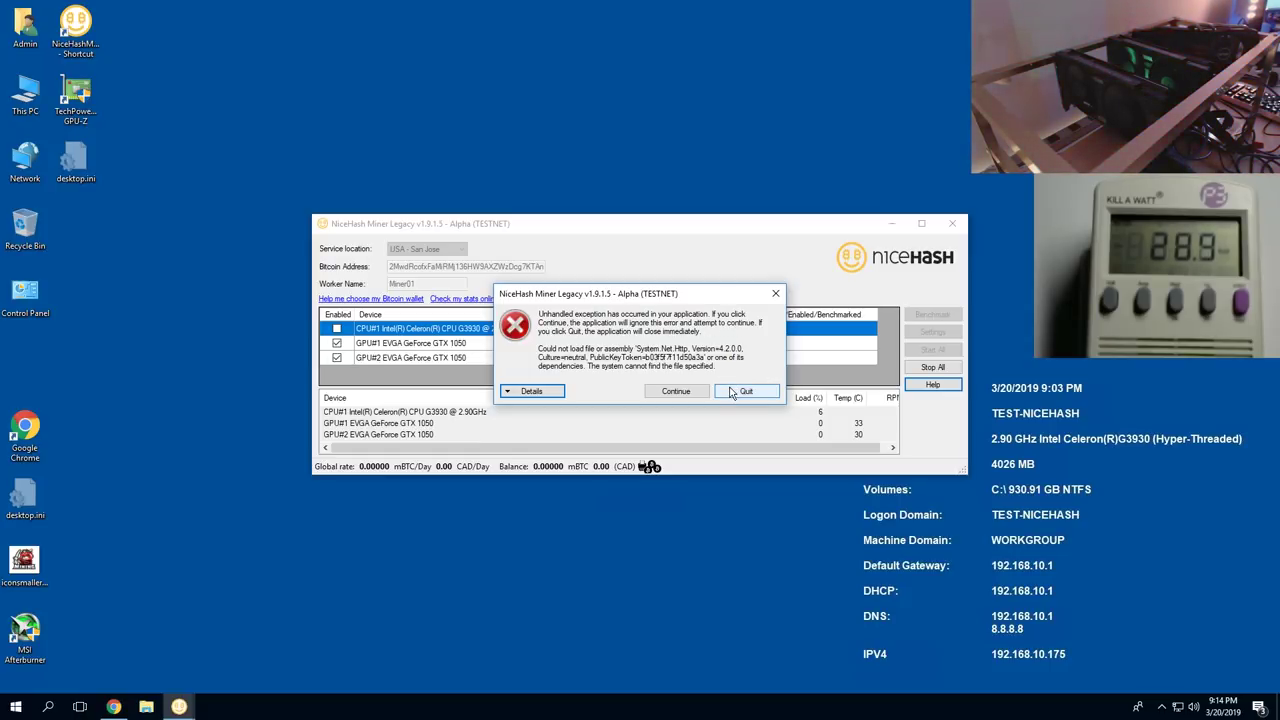
pyautogui.click(697, 394)
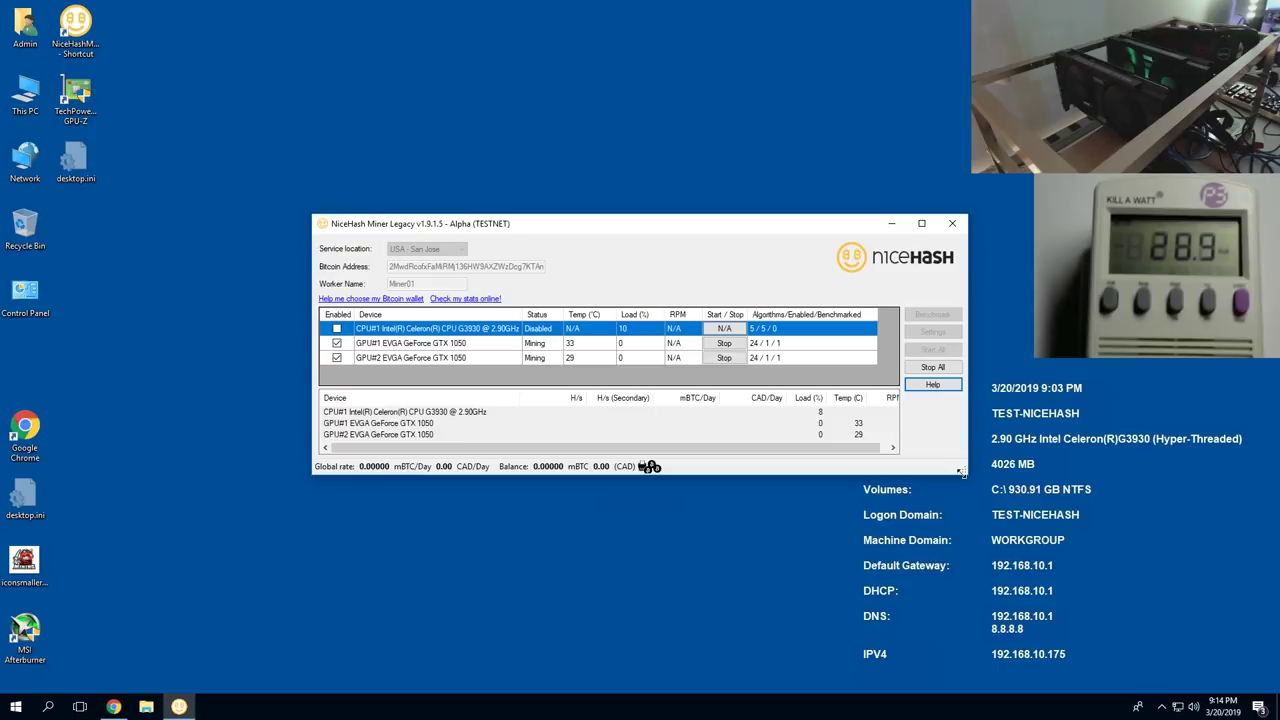
pyautogui.moveTo(961, 472); pyautogui.dragTo(1011, 541)
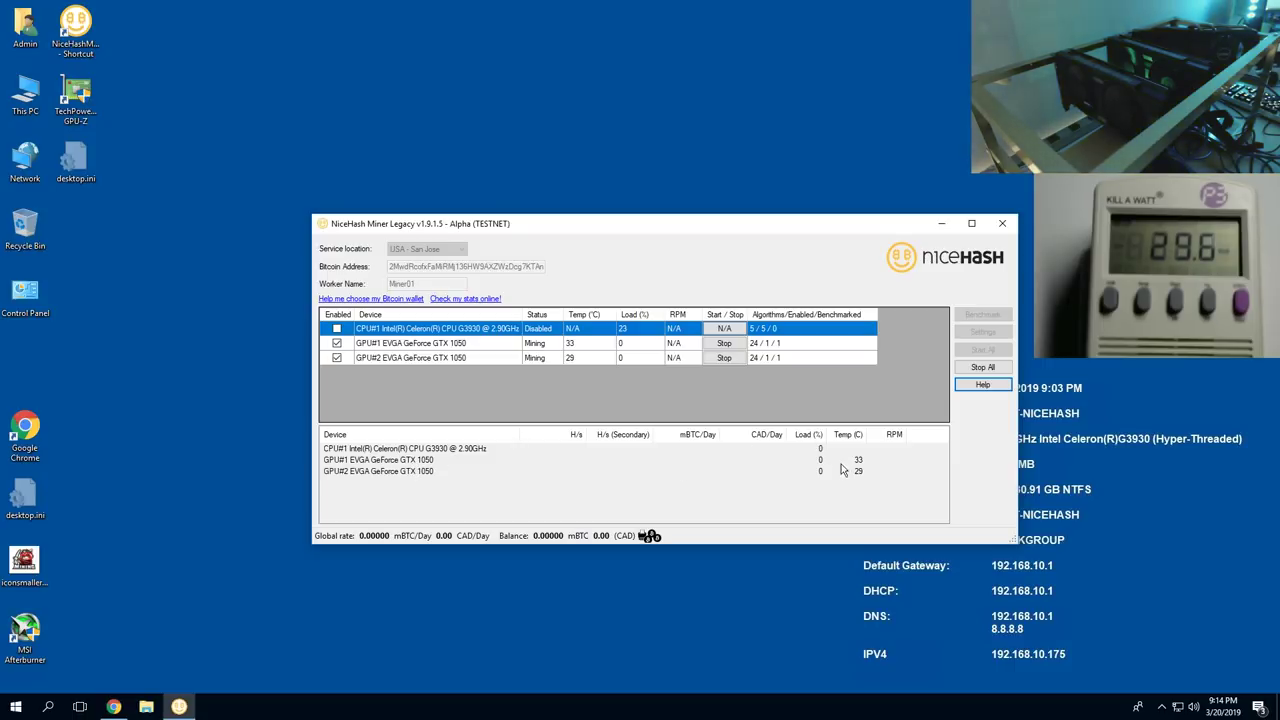
# Check the GTX 1050's activity in MSI Afterburner, put its window away, and stop mining on all devices
pyautogui.click(1161, 706)
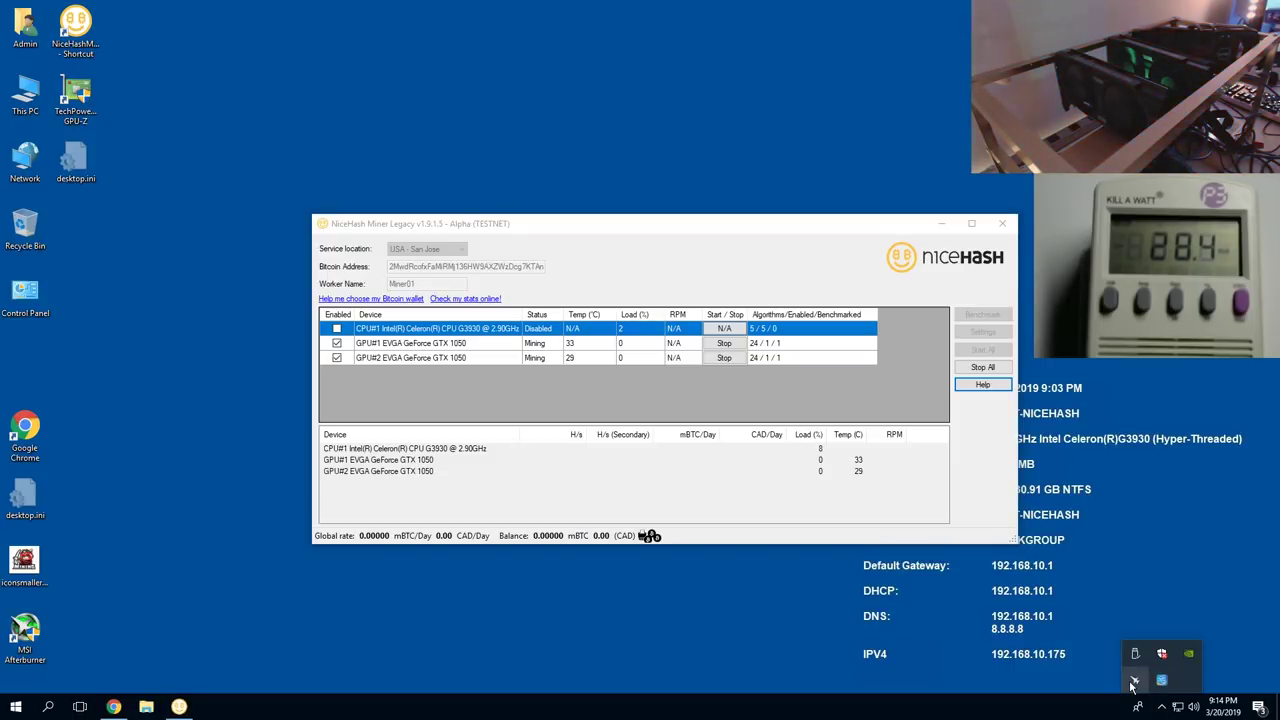
pyautogui.click(1134, 681)
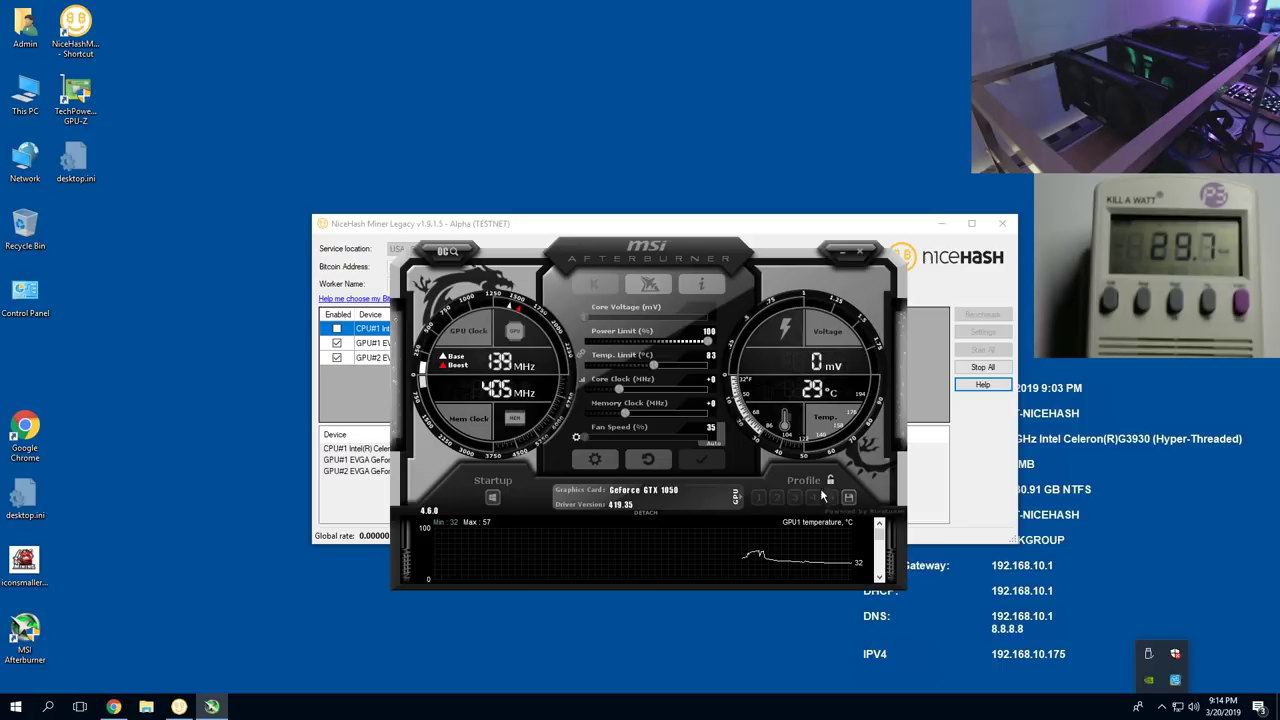
pyautogui.click(843, 251)
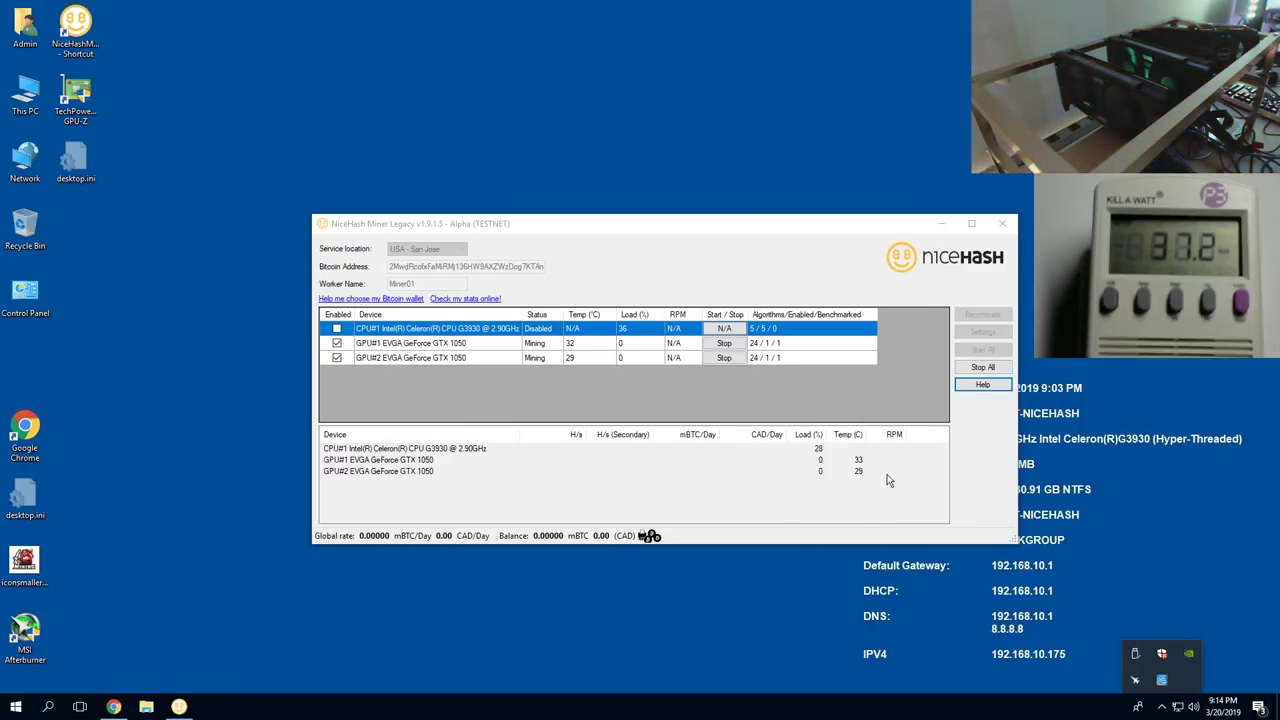
pyautogui.click(981, 370)
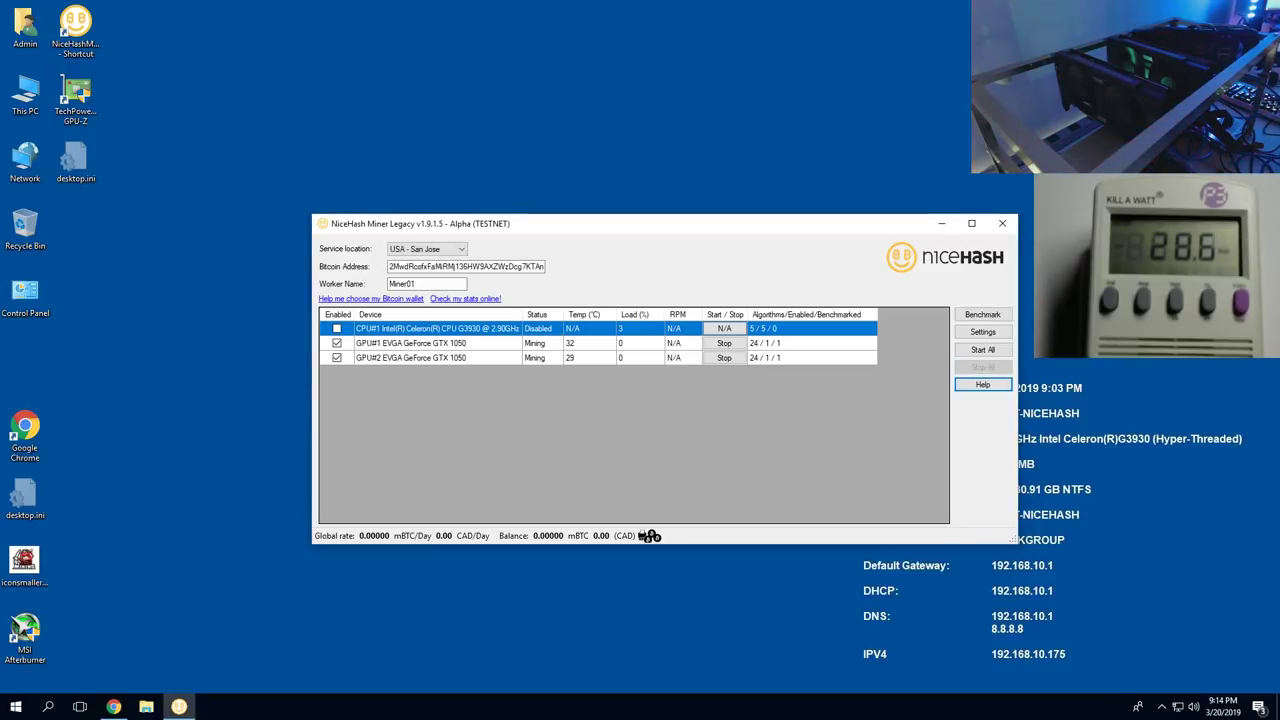
# Open Windows Defender Firewall from the Control Panel to check its state, and close the window
pyautogui.click(15, 707)
pyautogui.click(170, 543)
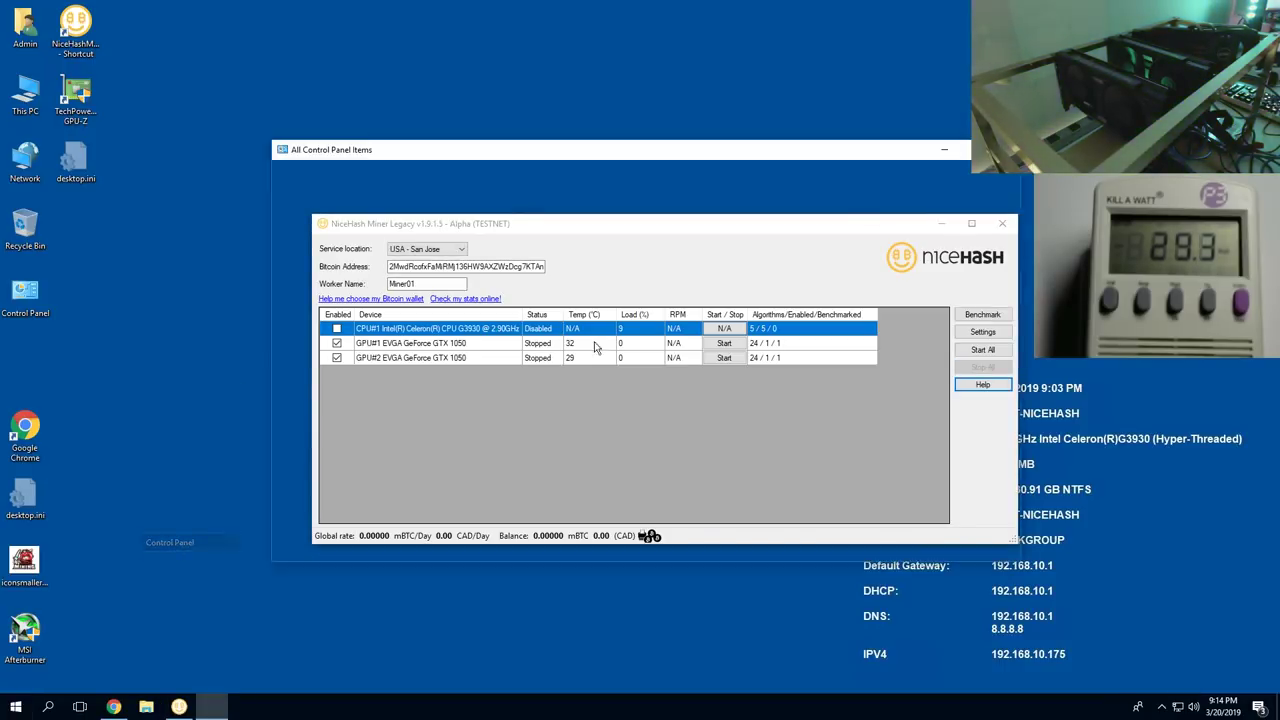
pyautogui.click(503, 400)
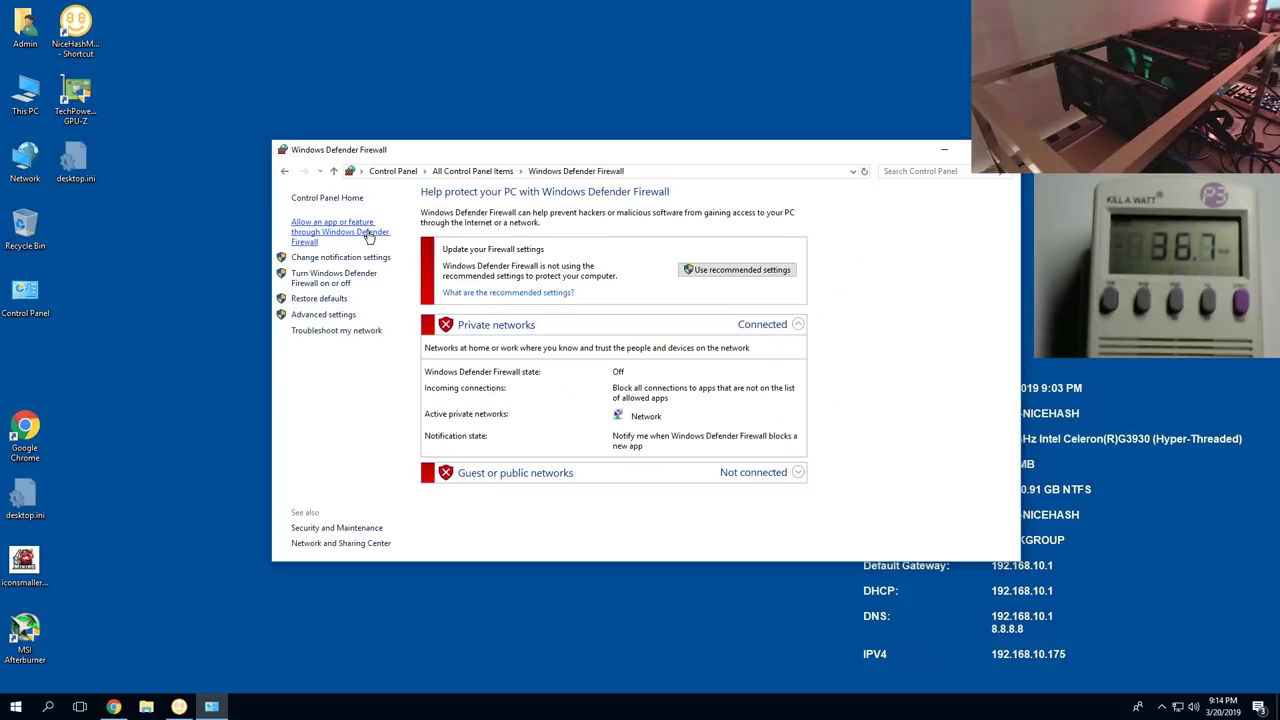
pyautogui.hotkey('alt', 'F4')
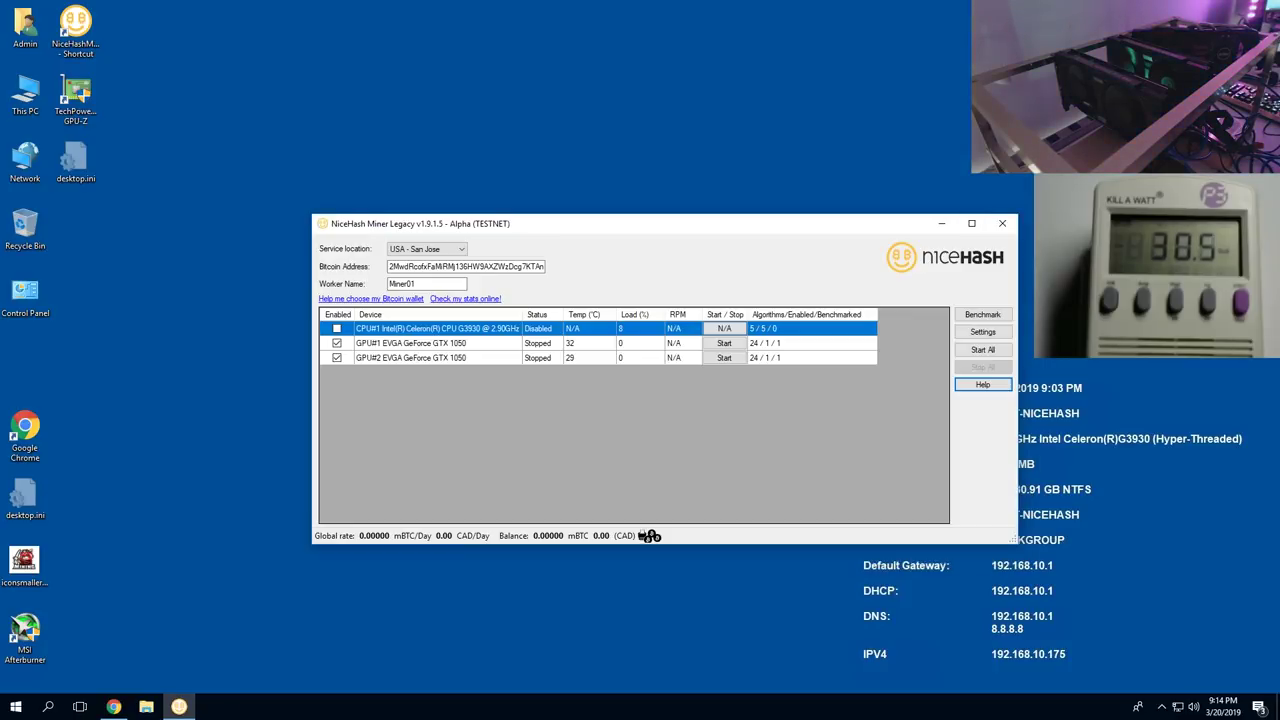
# Try to start mining on all enabled devices, continue past the unhandled exception, and stop mining on all devices
pyautogui.click(982, 350)
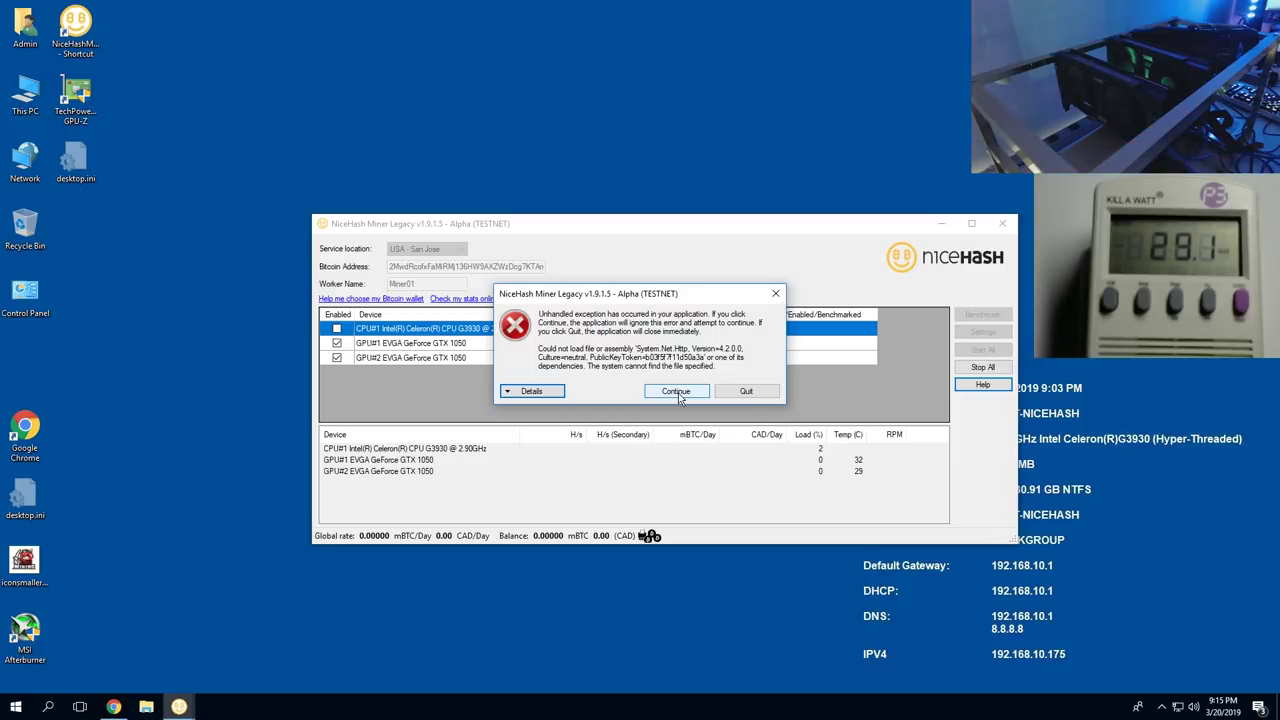
pyautogui.click(677, 392)
pyautogui.click(983, 367)
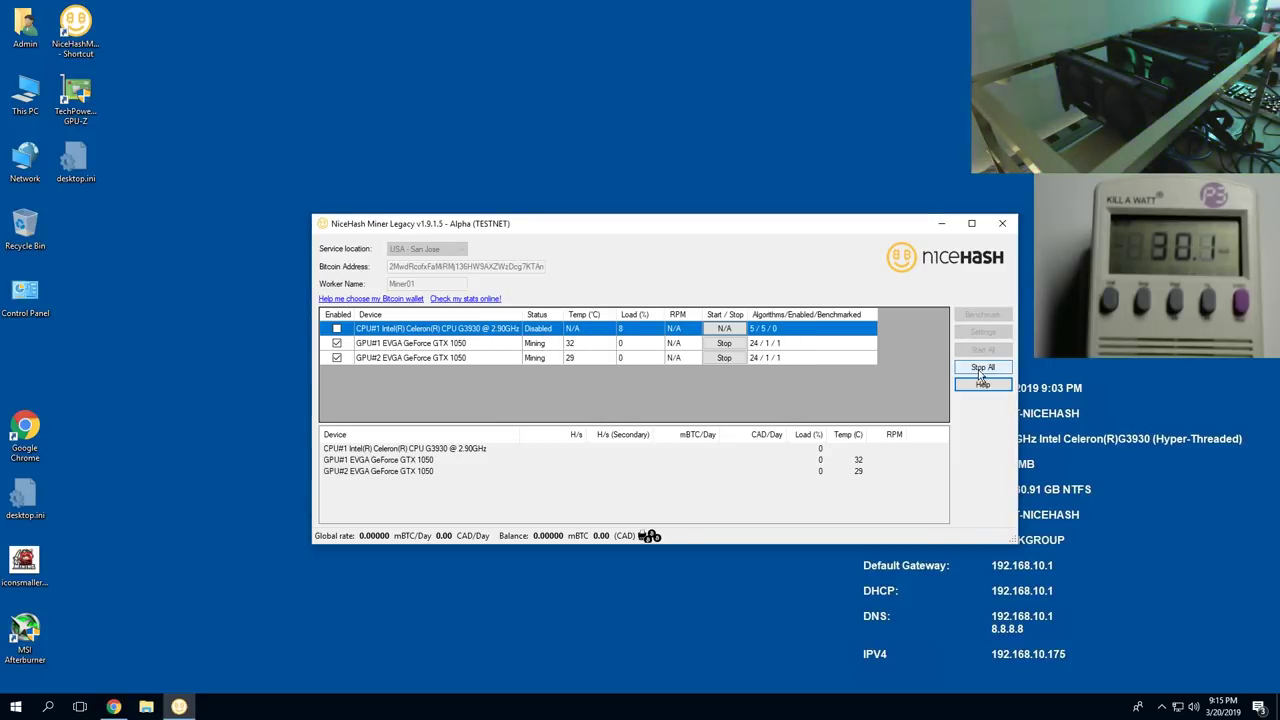
# In the benchmark settings for GPU#1, disable X16R (trex) and enable X16R (ccminer) instead
pyautogui.click(983, 314)
pyautogui.click(575, 298)
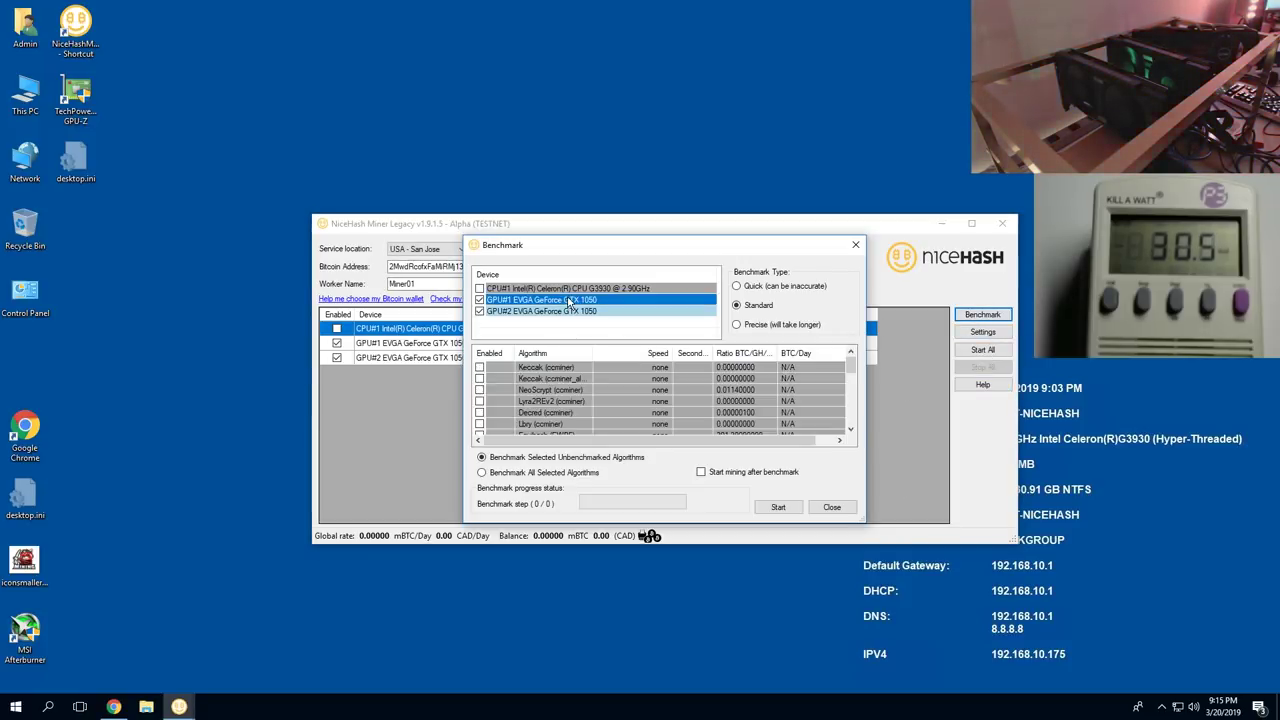
pyautogui.scroll(-3, 540, 403)
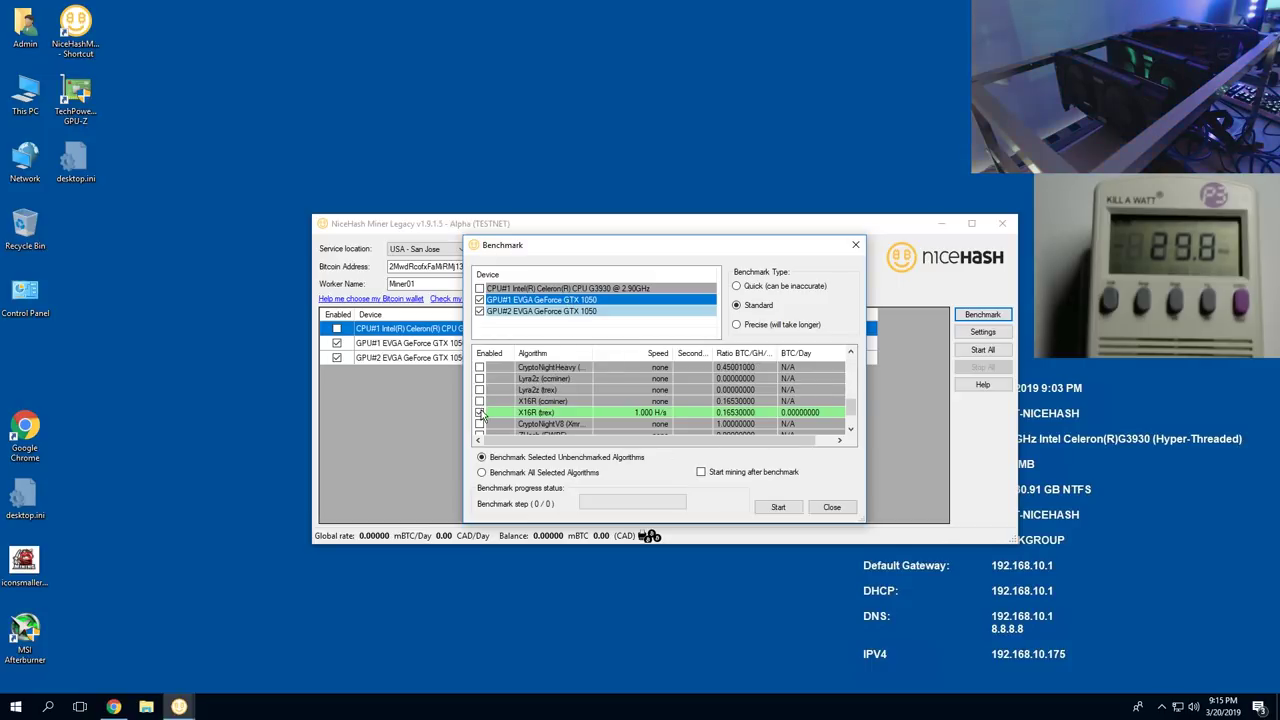
pyautogui.click(480, 412)
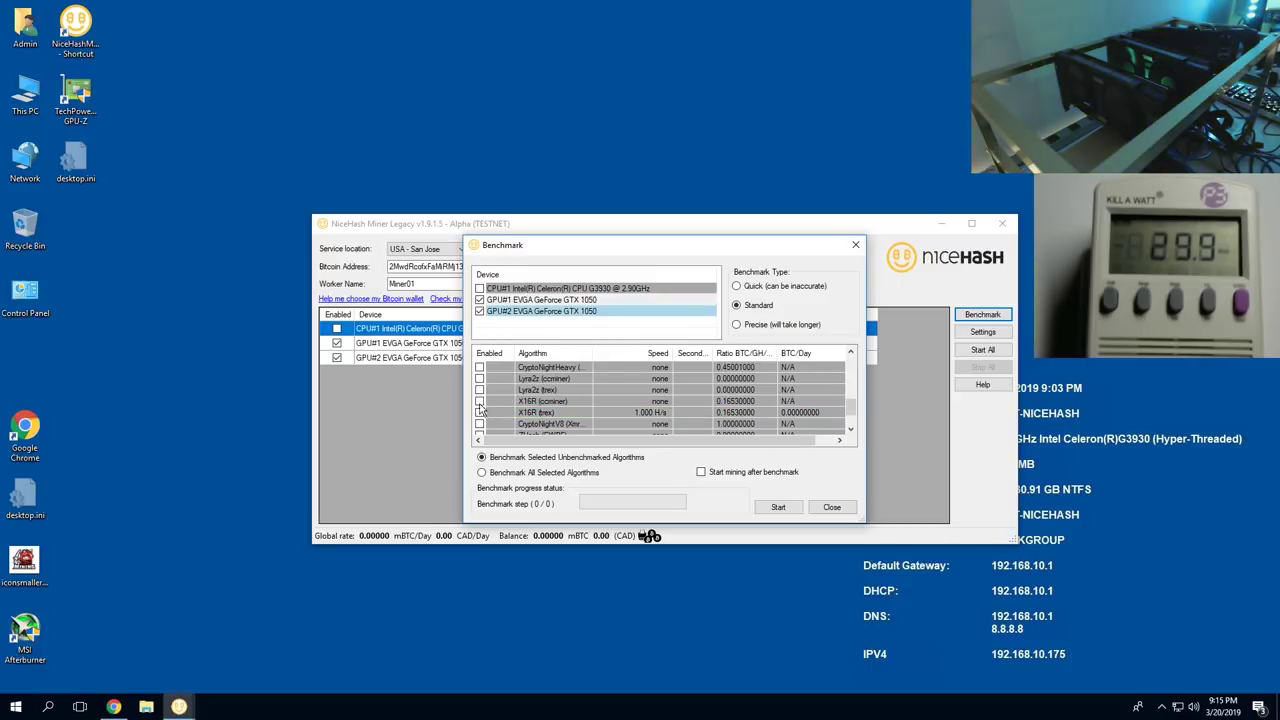
pyautogui.click(480, 401)
# Replace X16R (trex) with X16R (ccminer) for GPU#2 and start the benchmark on both GPUs
pyautogui.click(560, 300)
pyautogui.click(560, 311)
pyautogui.scroll(-3, 495, 400)
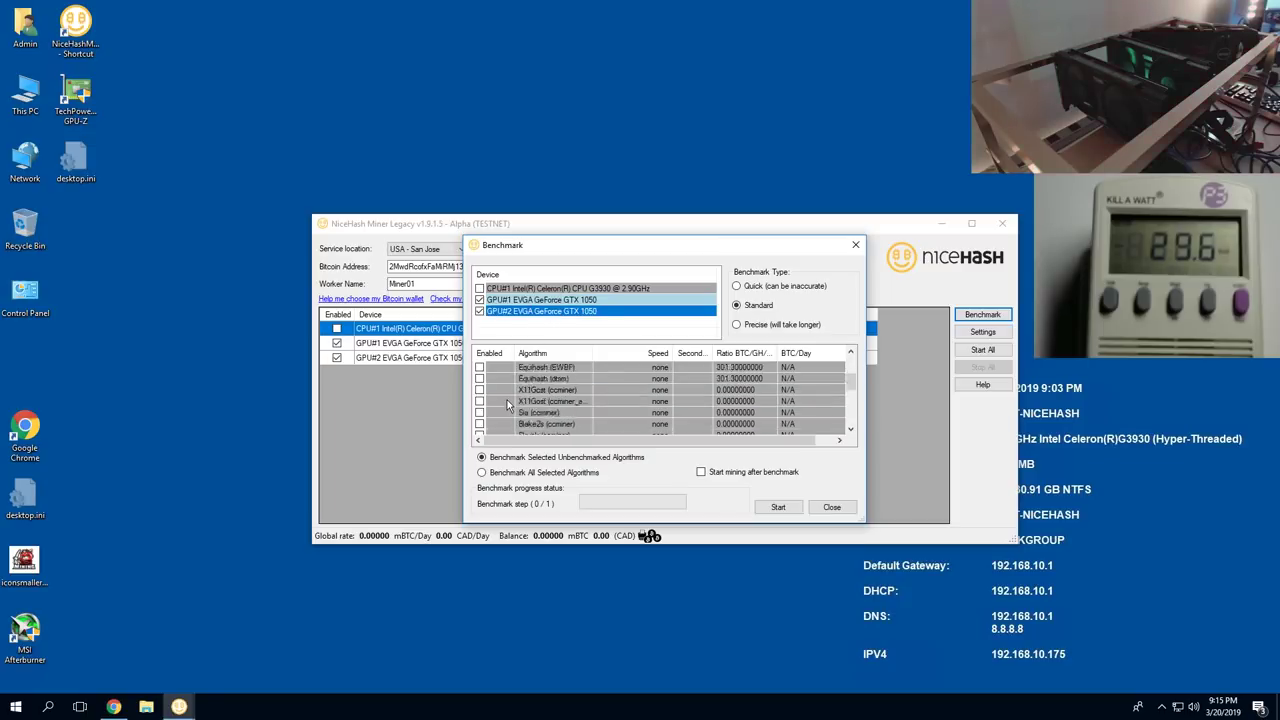
pyautogui.click(480, 412)
pyautogui.click(480, 401)
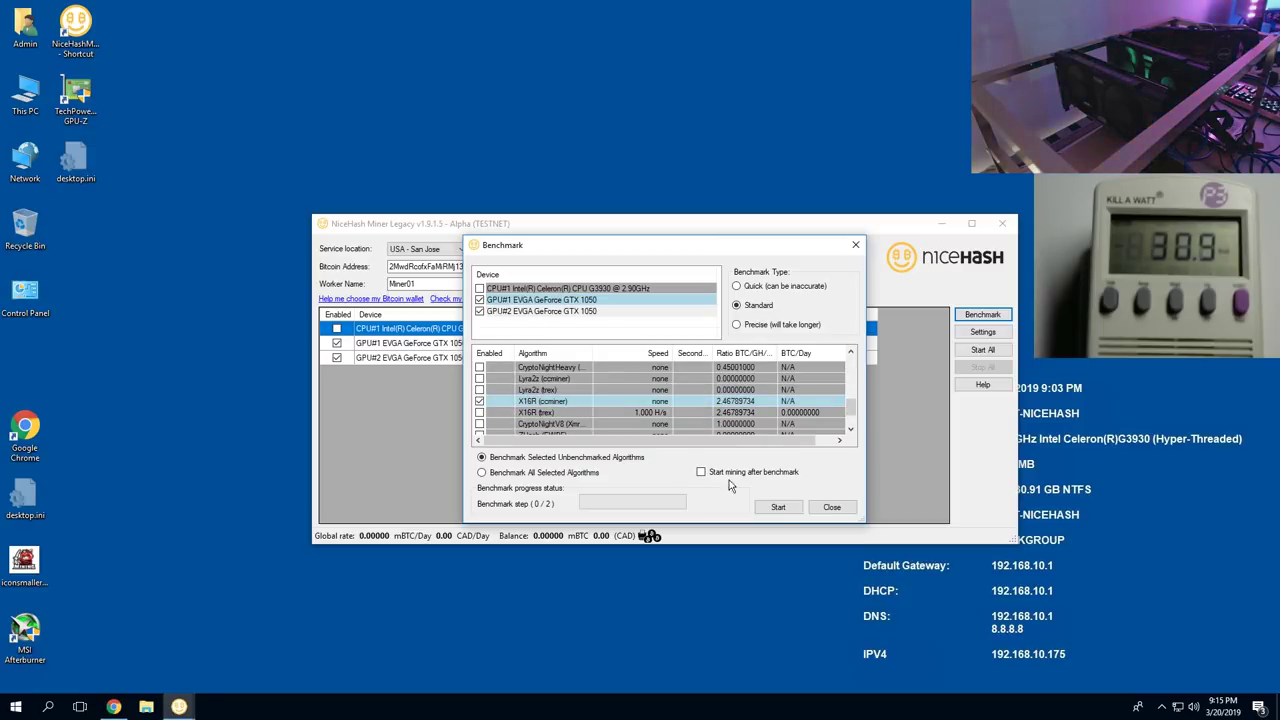
pyautogui.click(778, 507)
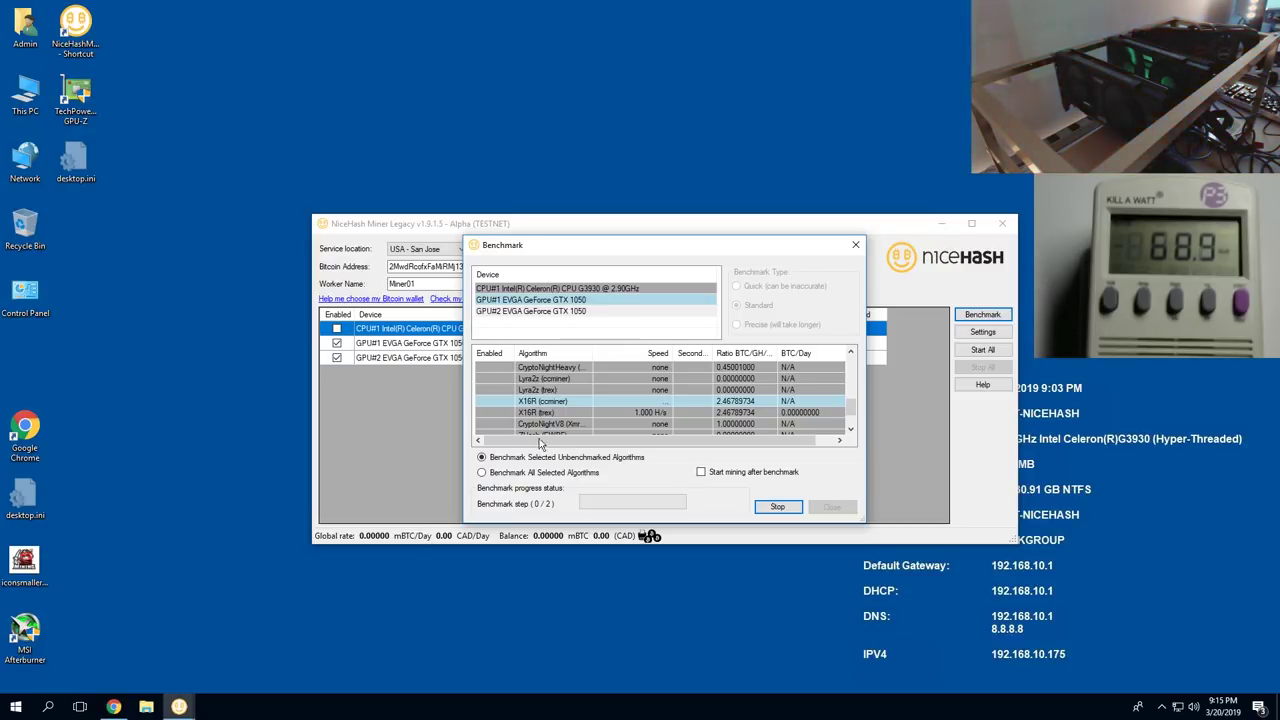
# Switch to the NiceHash dashboard in Chrome, dismiss the install dialog, and open the Miner01 rig from the Rig Manager
pyautogui.click(113, 706)
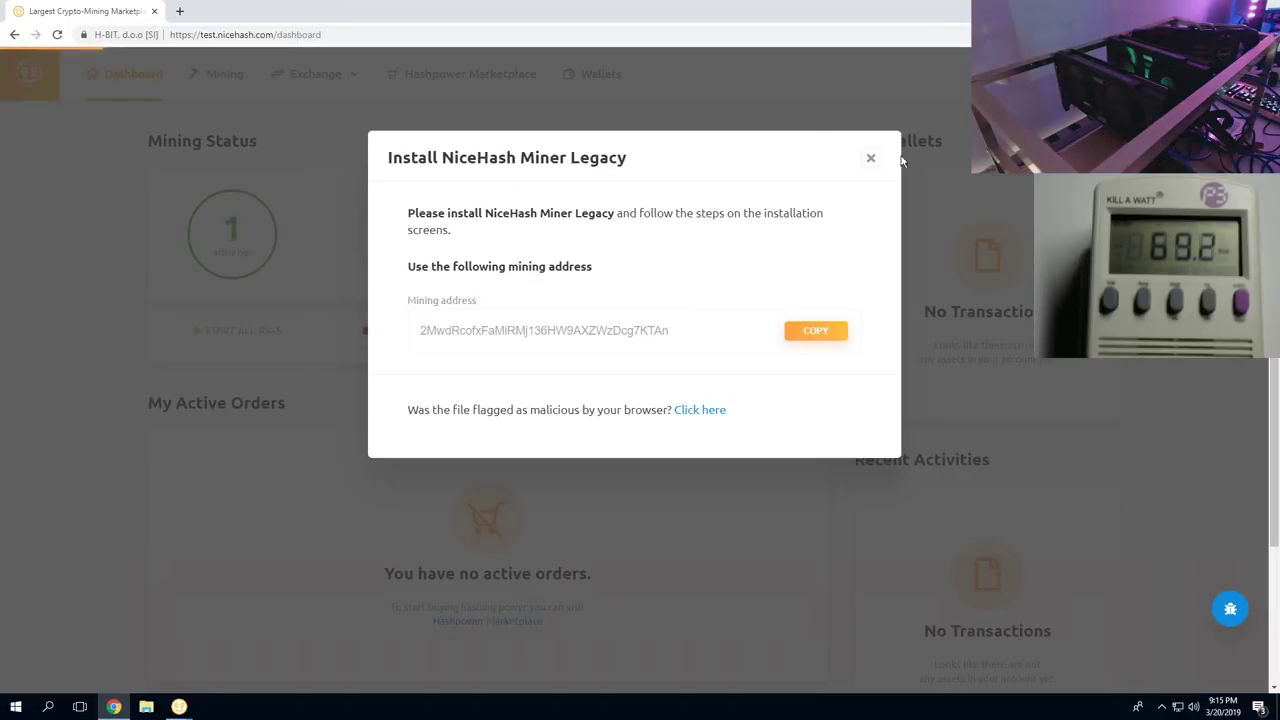
pyautogui.click(870, 159)
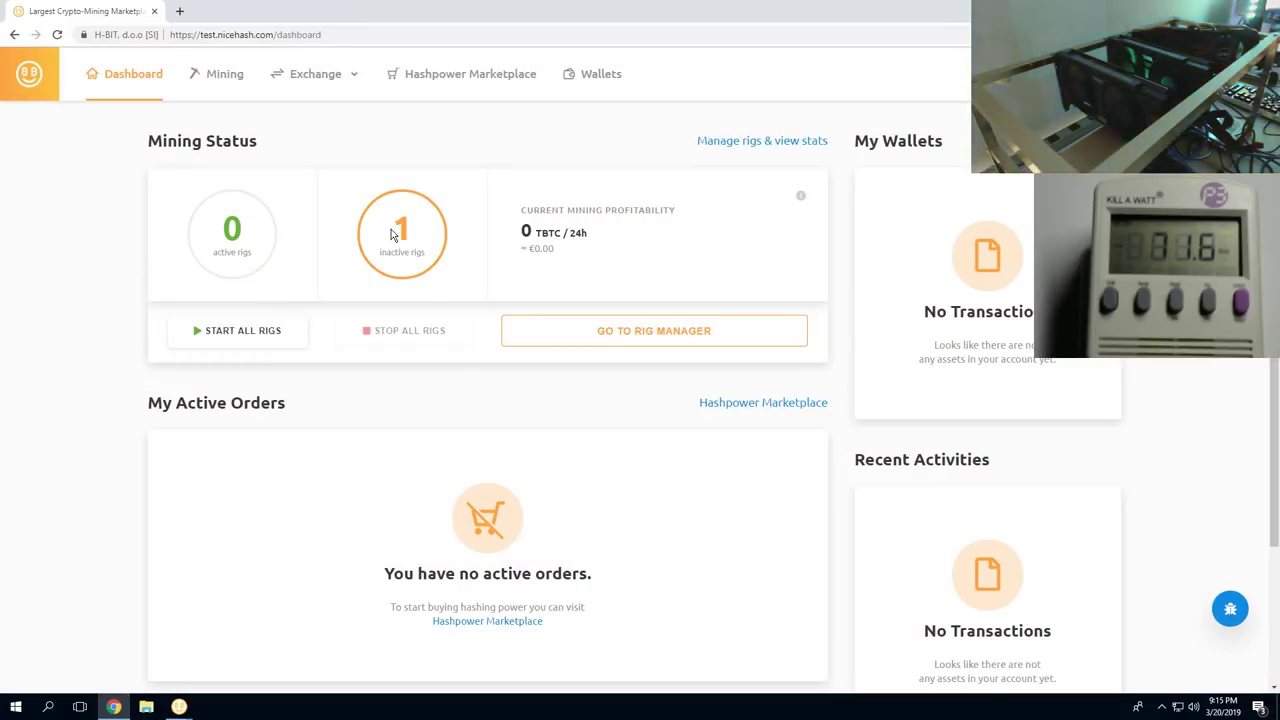
pyautogui.click(593, 340)
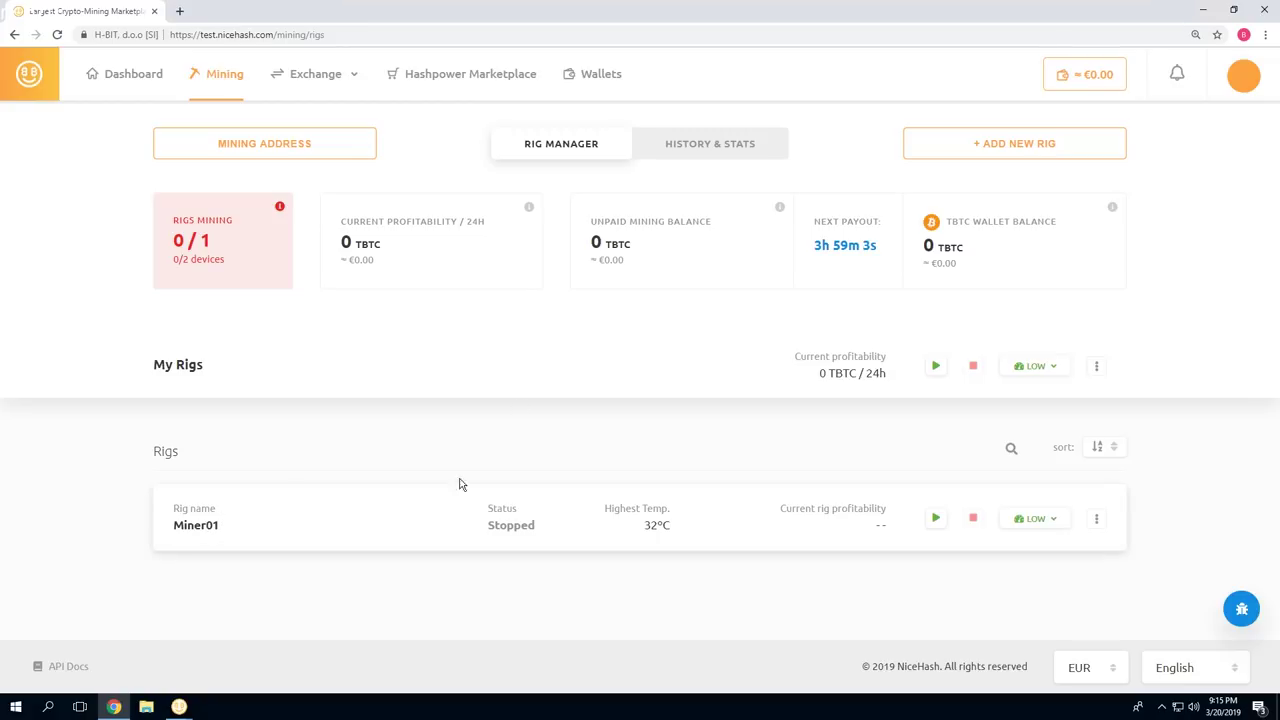
pyautogui.click(231, 524)
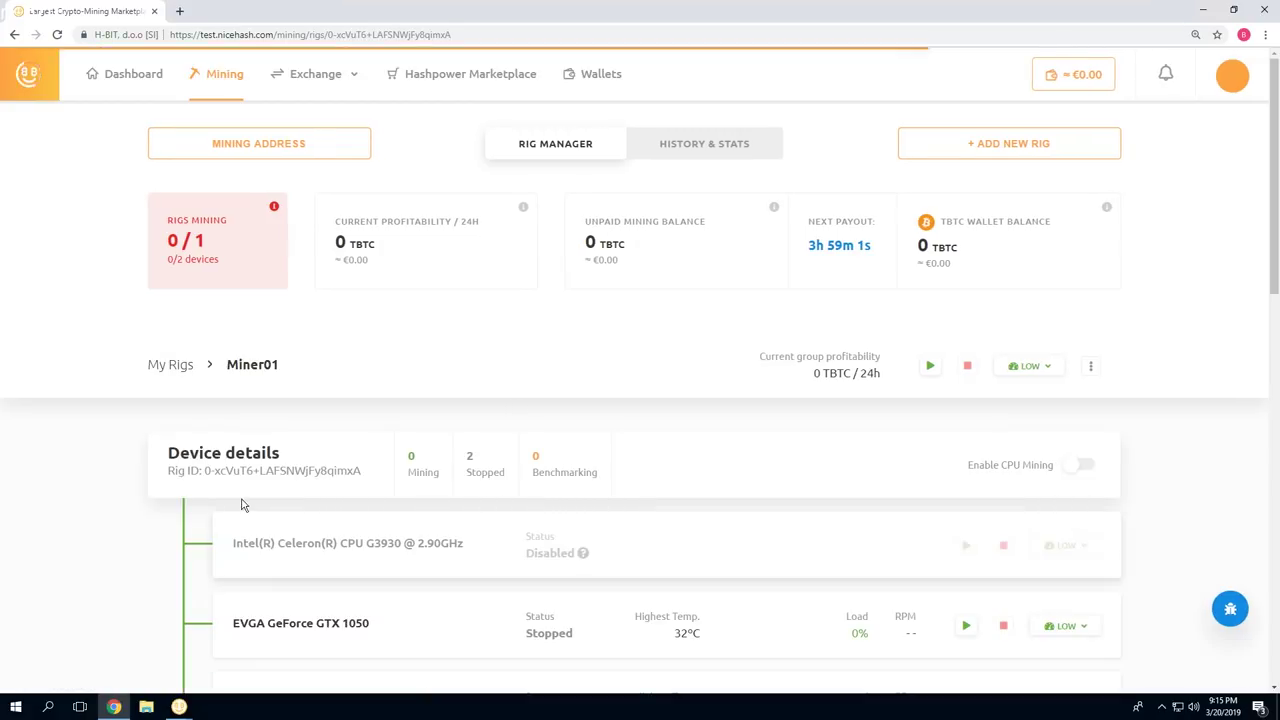
# Examine Miner01's device details, including each GTX 1050's status, temperature, load, and controls
pyautogui.scroll(-1, 200, 486)
pyautogui.scroll(-2, 200, 486)
pyautogui.scroll(1, 200, 486)
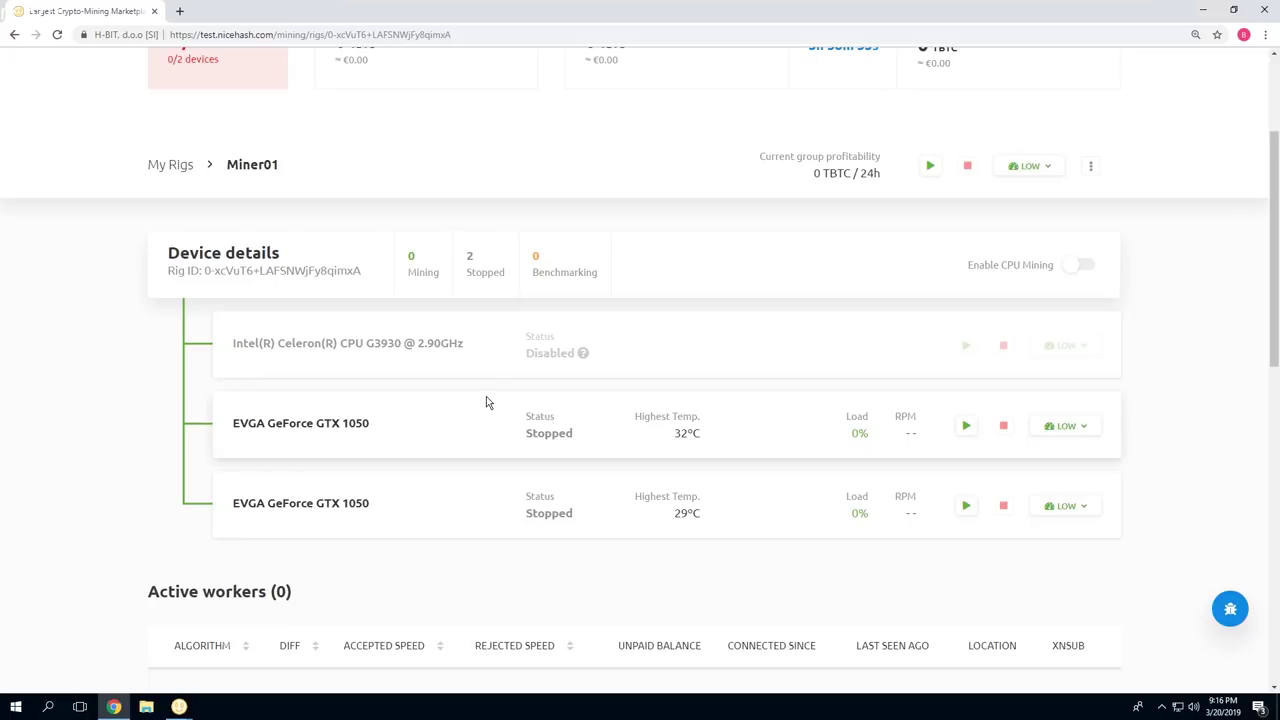
pyautogui.scroll(1, 646, 455)
pyautogui.scroll(-1, 646, 458)
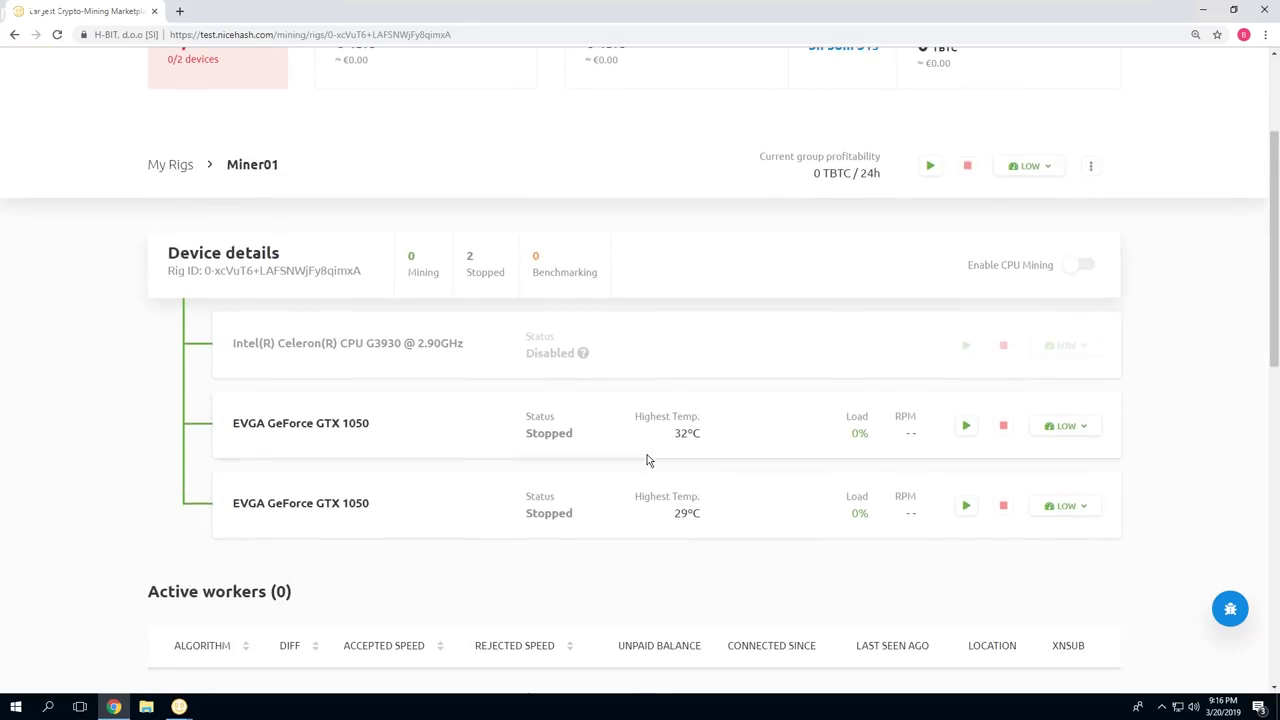
pyautogui.scroll(-2, 646, 458)
pyautogui.scroll(2, 646, 457)
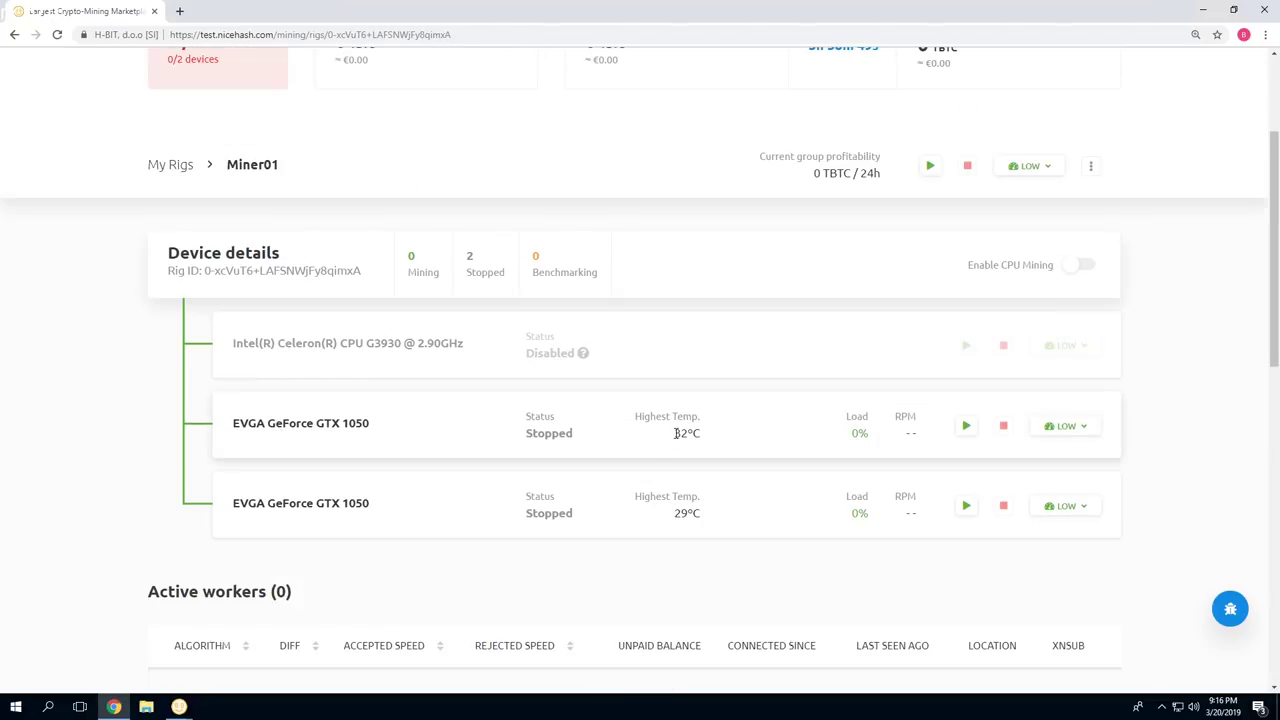
pyautogui.moveTo(676, 433); pyautogui.dragTo(723, 434)
pyautogui.click(714, 520)
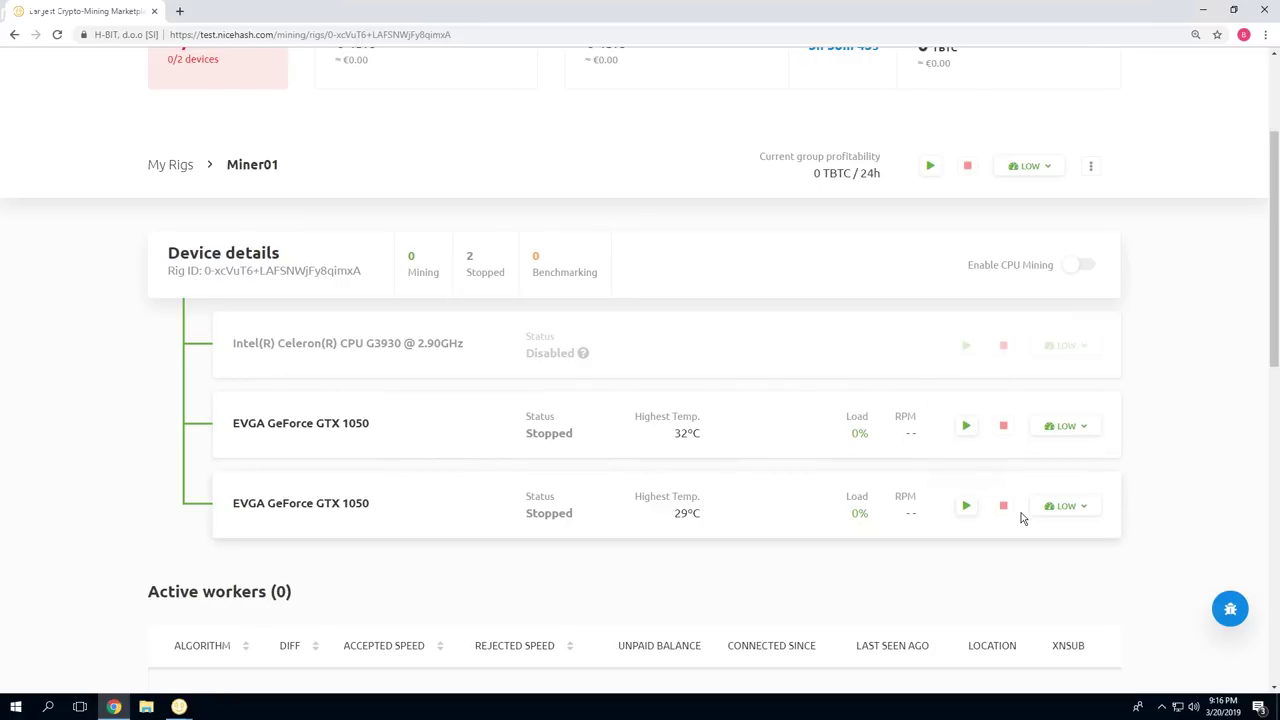
pyautogui.scroll(2, 374, 405)
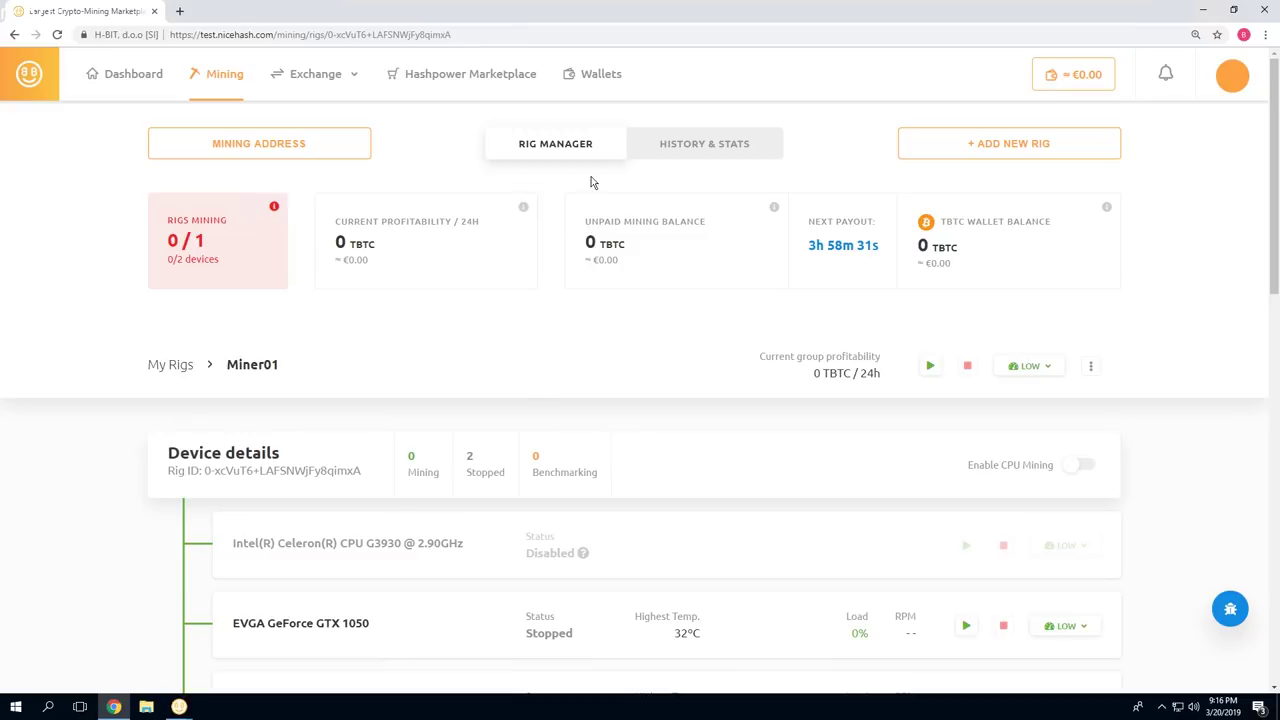
# Look over the mining History & Stats page and return to the Rig Manager
pyautogui.click(665, 150)
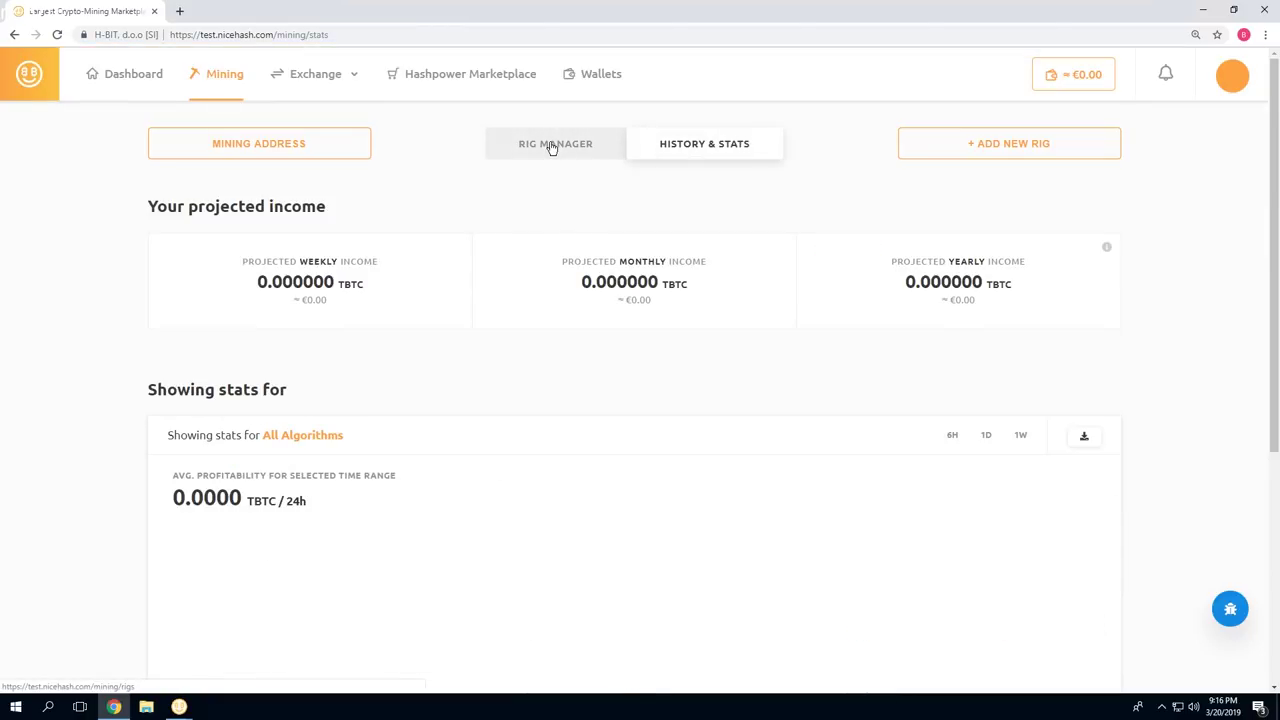
pyautogui.click(551, 147)
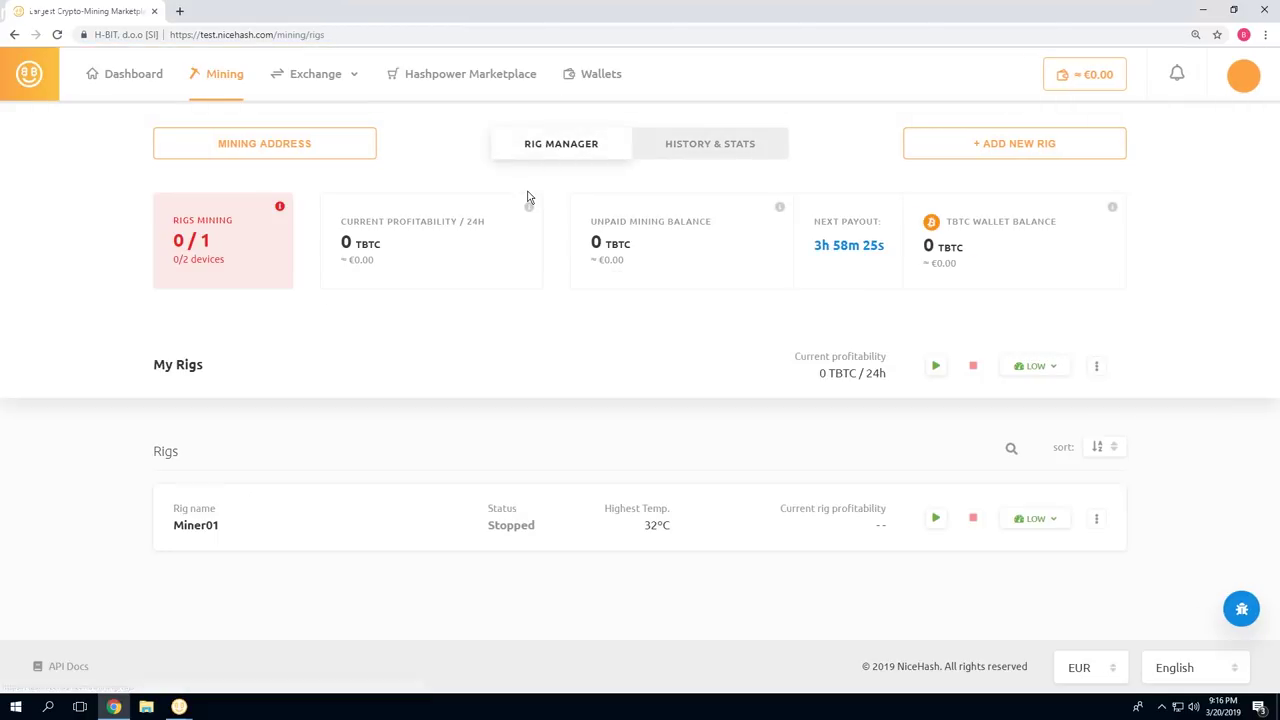
# Switch to NiceHash Miner Legacy, dismiss the benchmark finished report, and bring the benchmark window forward
pyautogui.moveTo(179, 707)
pyautogui.click(404, 627)
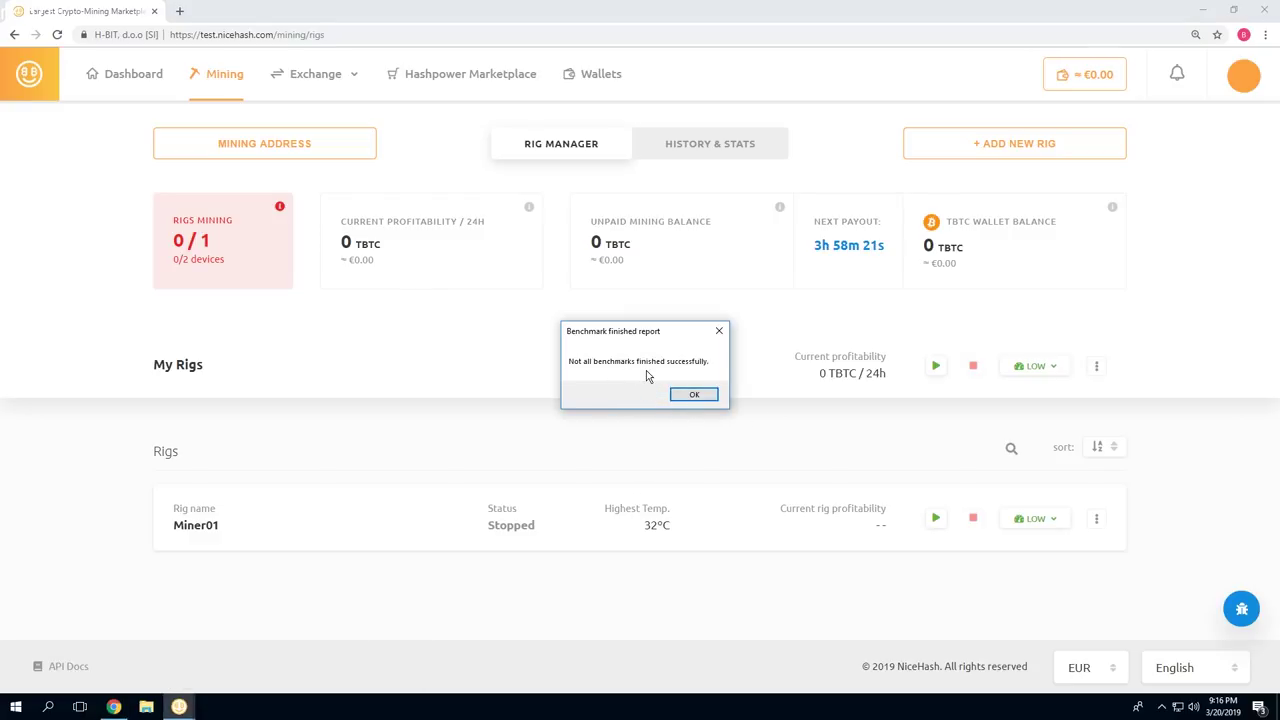
pyautogui.click(693, 394)
pyautogui.moveTo(179, 707)
pyautogui.click(230, 655)
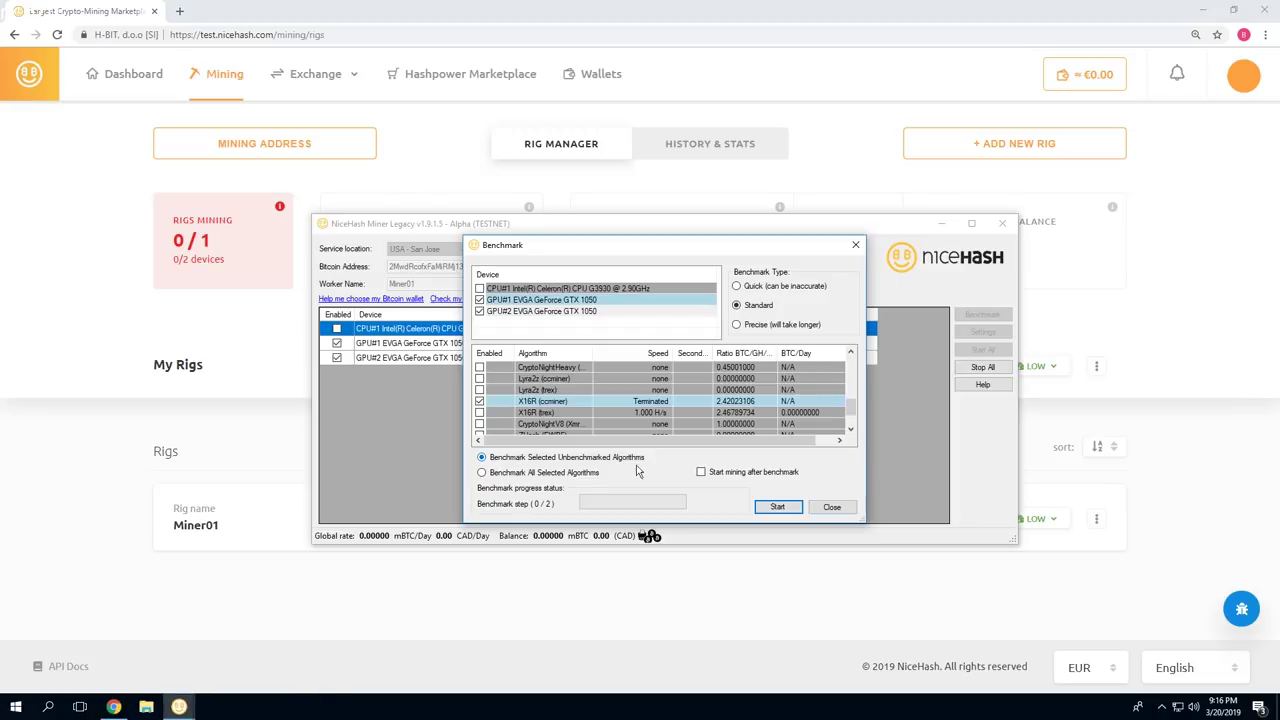
# Disable the X16R (ccminer) algorithm for both GPU#1 and GPU#2
pyautogui.click(587, 318)
pyautogui.scroll(2, 572, 386)
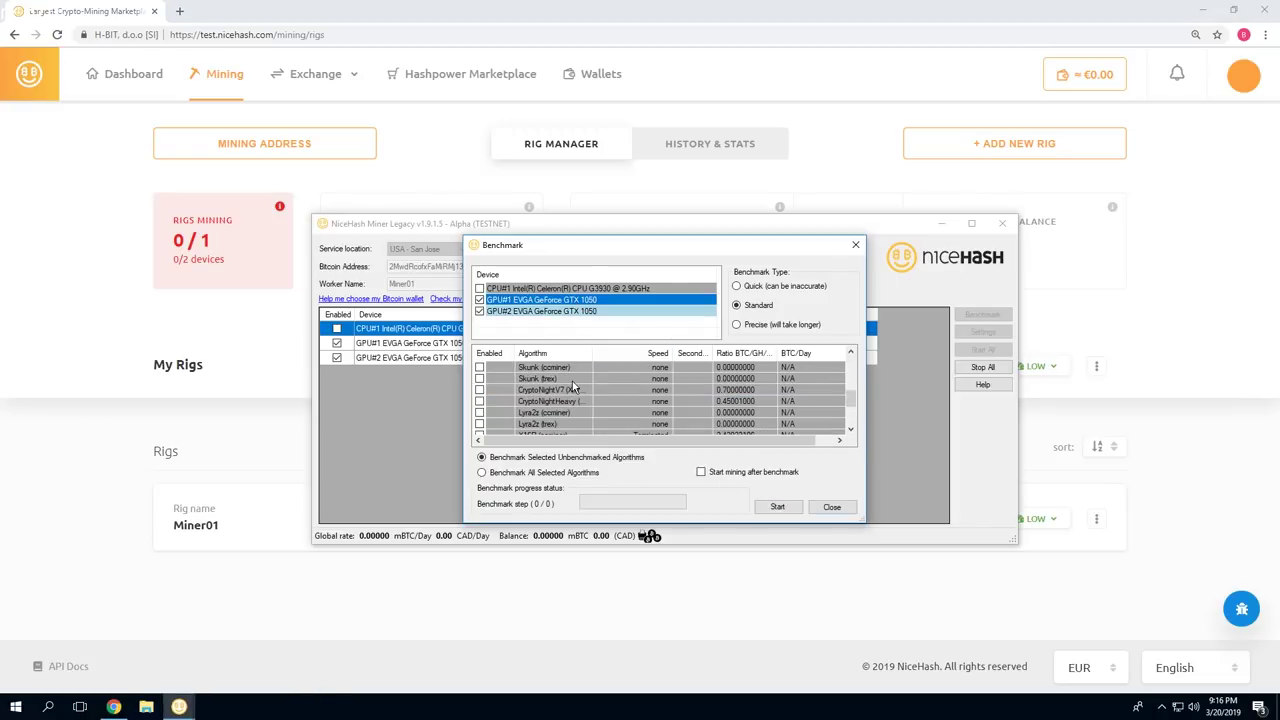
pyautogui.click(570, 311)
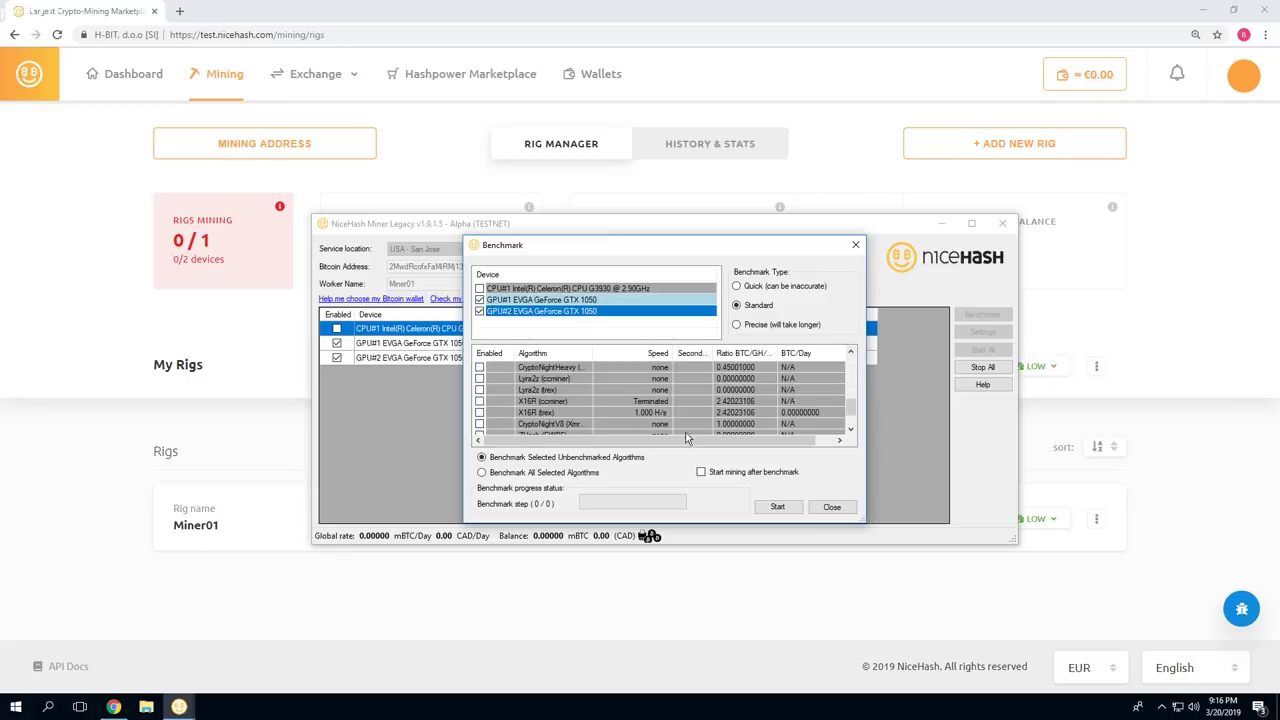
# Close the benchmark window, dismiss the benchmark finished report, and stop mining on all devices
pyautogui.click(831, 506)
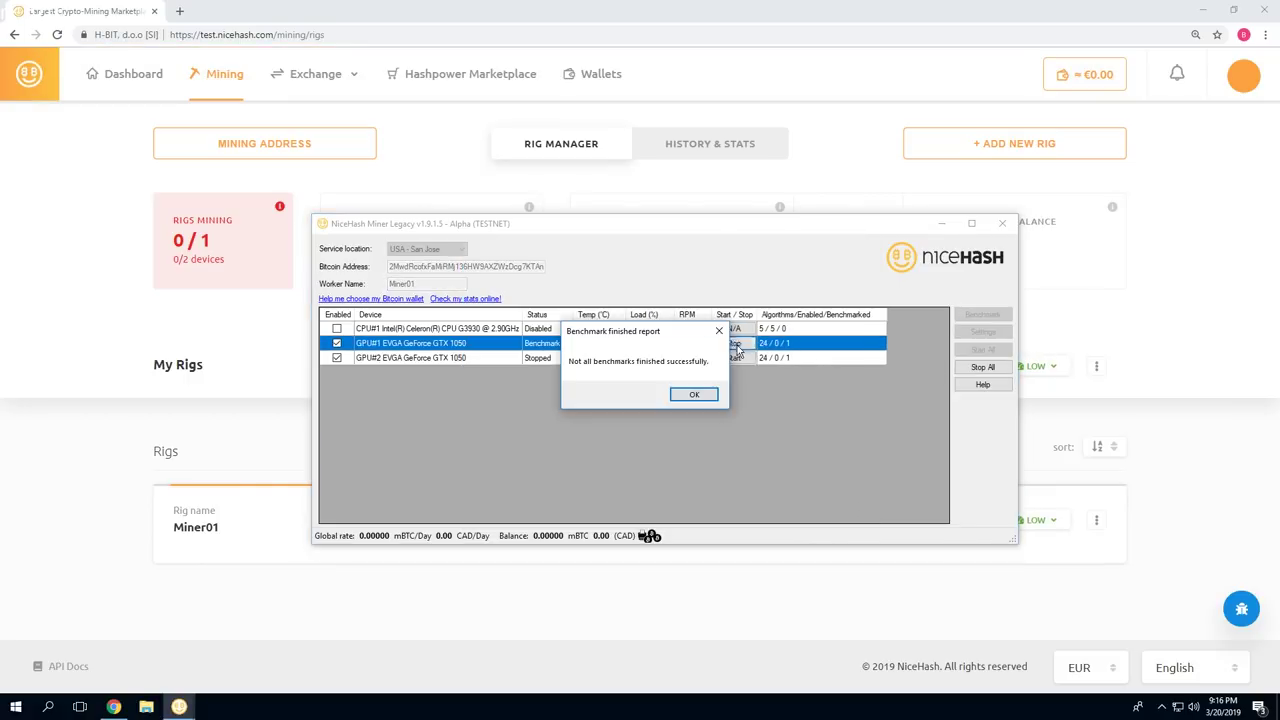
pyautogui.click(694, 394)
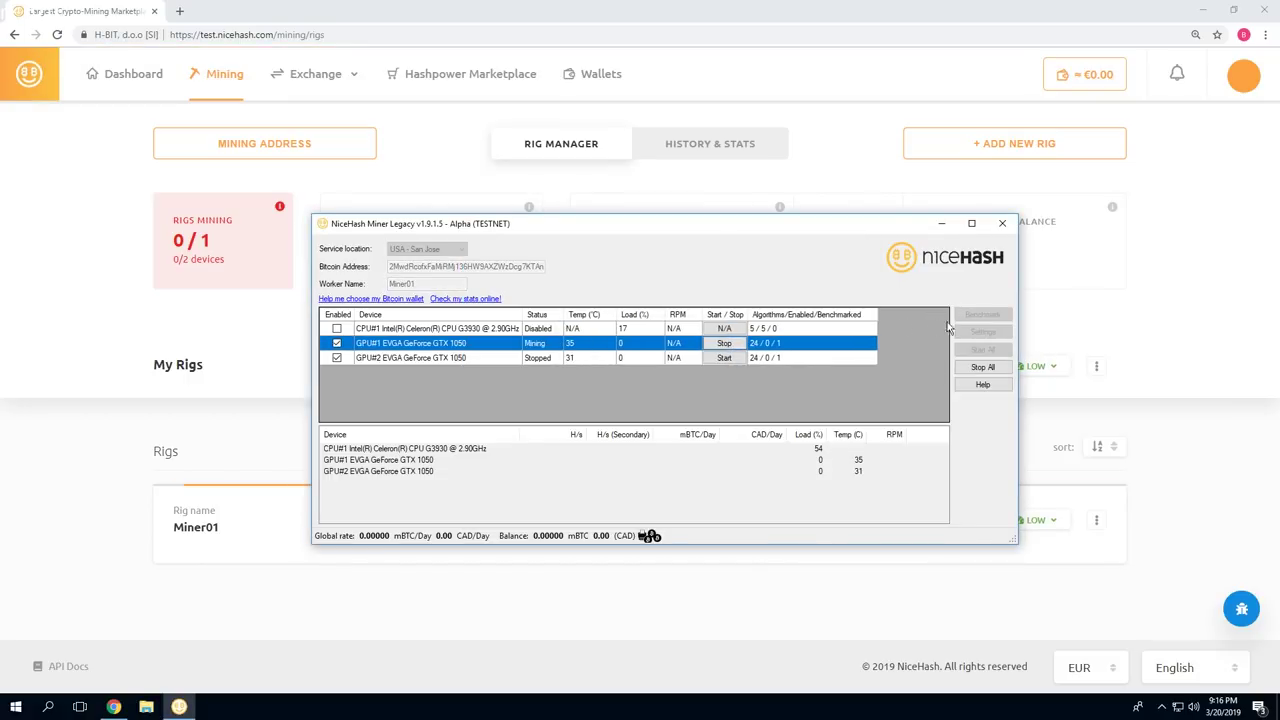
pyautogui.click(983, 368)
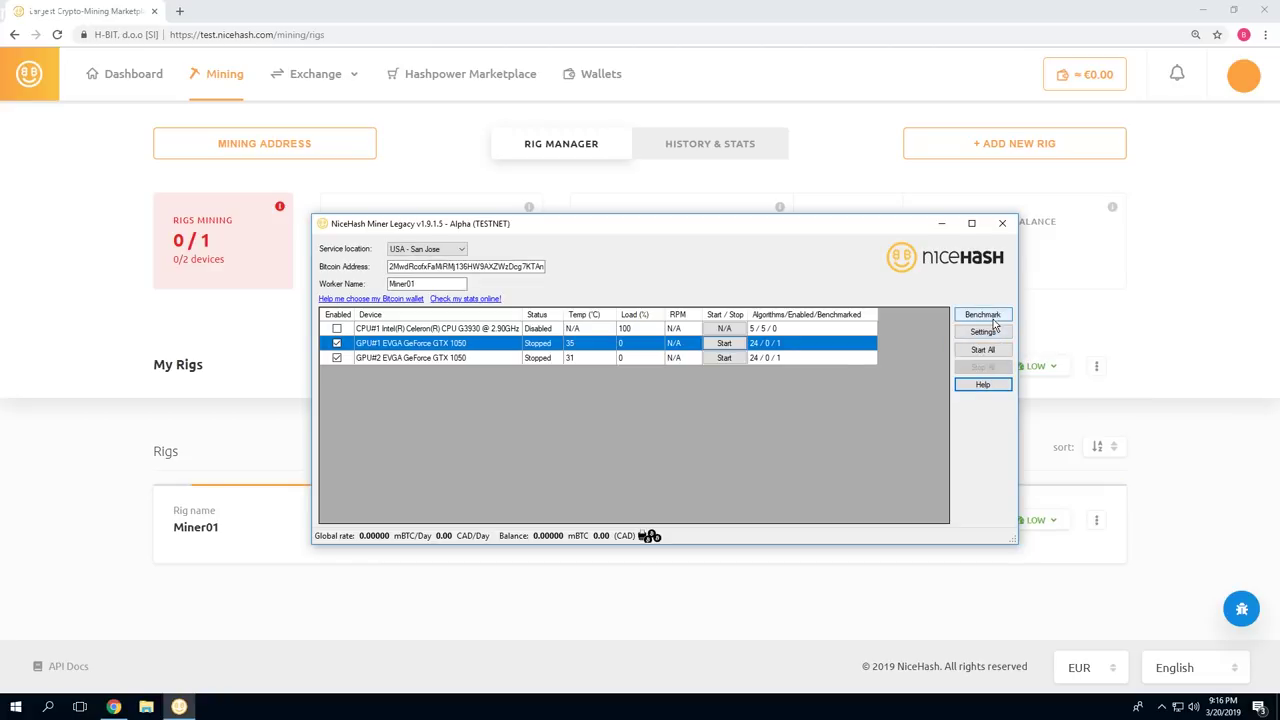
# Reopen the benchmark window, review GPU#1's algorithm list, and enable ZHash (EWBF) for GPU#1
pyautogui.click(982, 315)
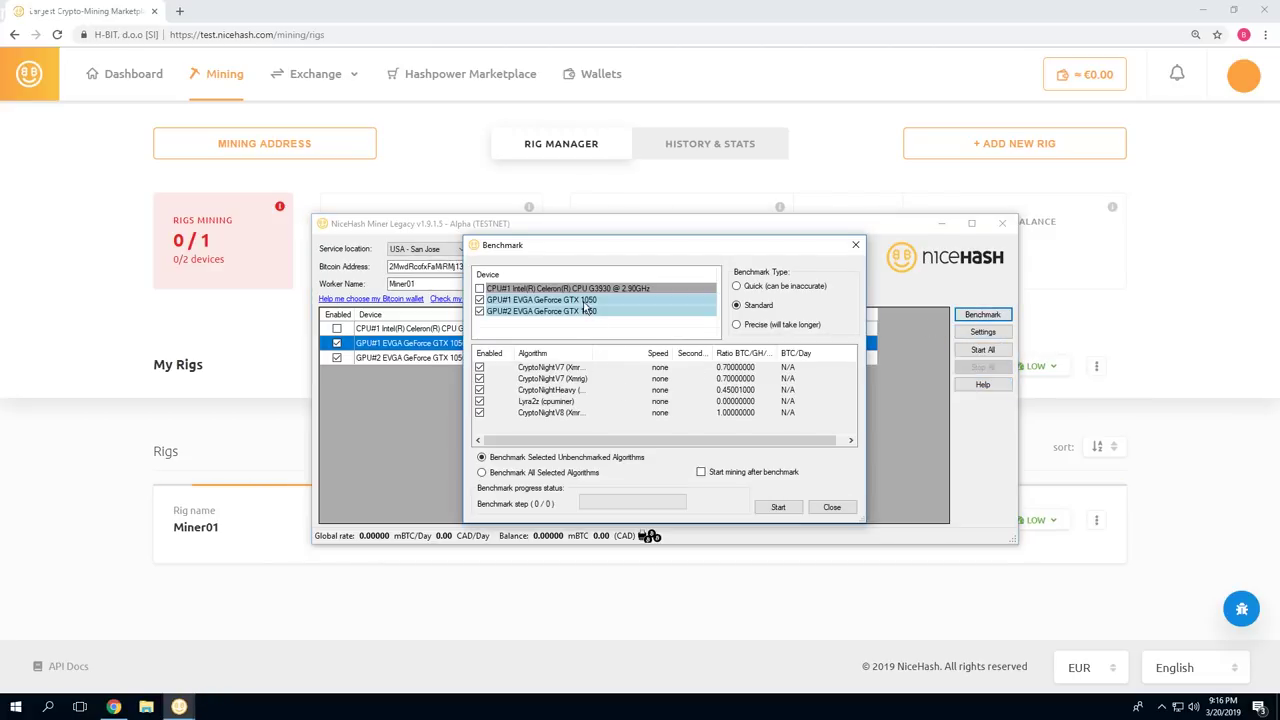
pyautogui.click(584, 301)
pyautogui.scroll(-5, 561, 393)
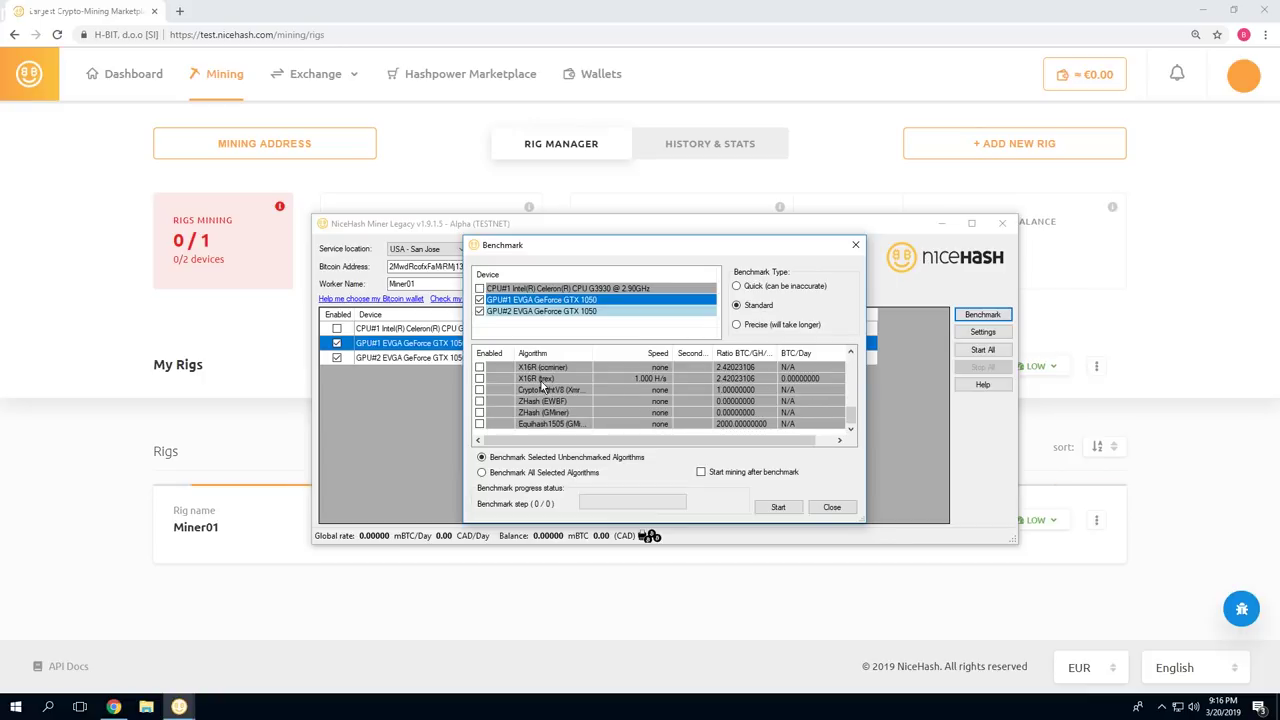
pyautogui.scroll(3, 530, 395)
pyautogui.scroll(1, 540, 396)
pyautogui.scroll(3, 550, 395)
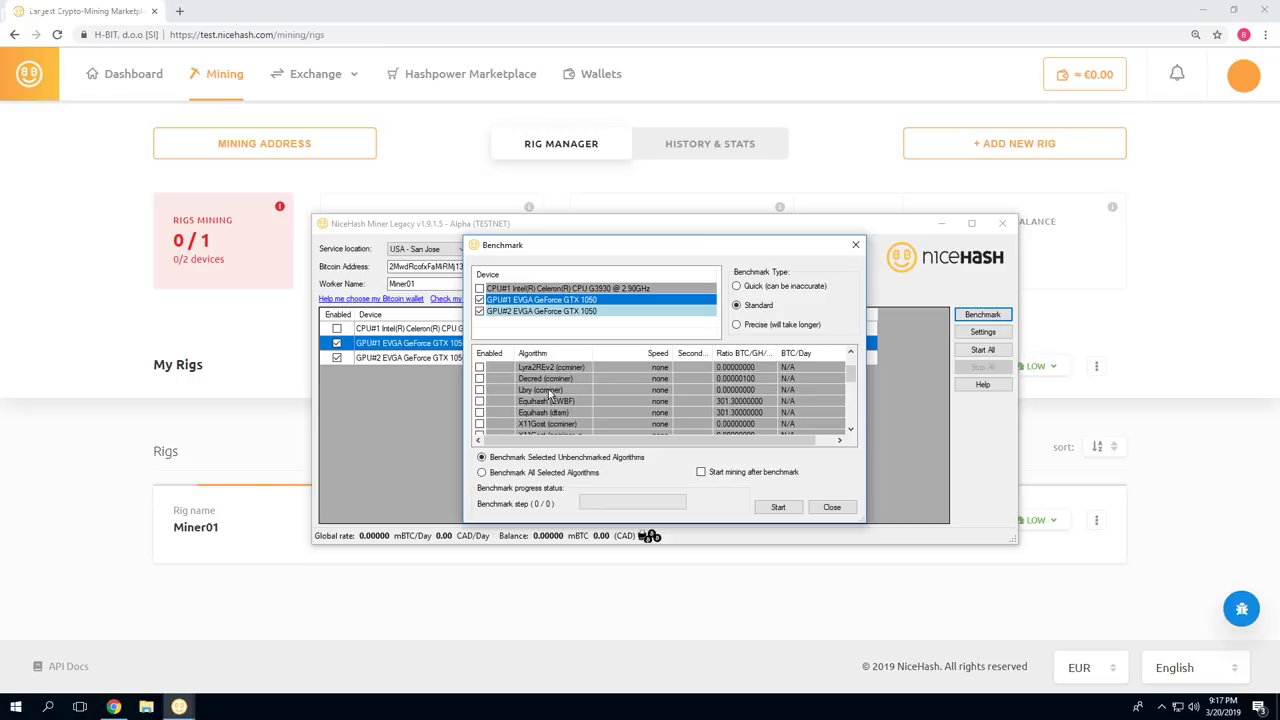
pyautogui.scroll(-7, 555, 395)
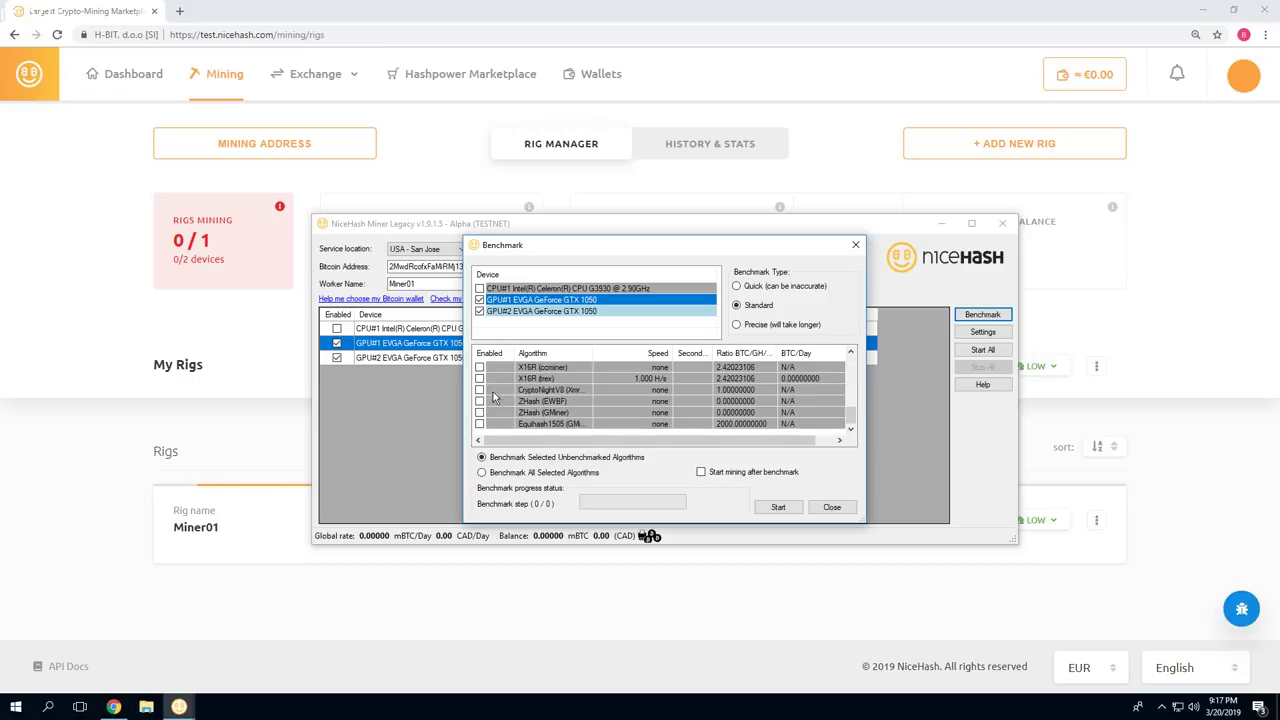
pyautogui.click(479, 401)
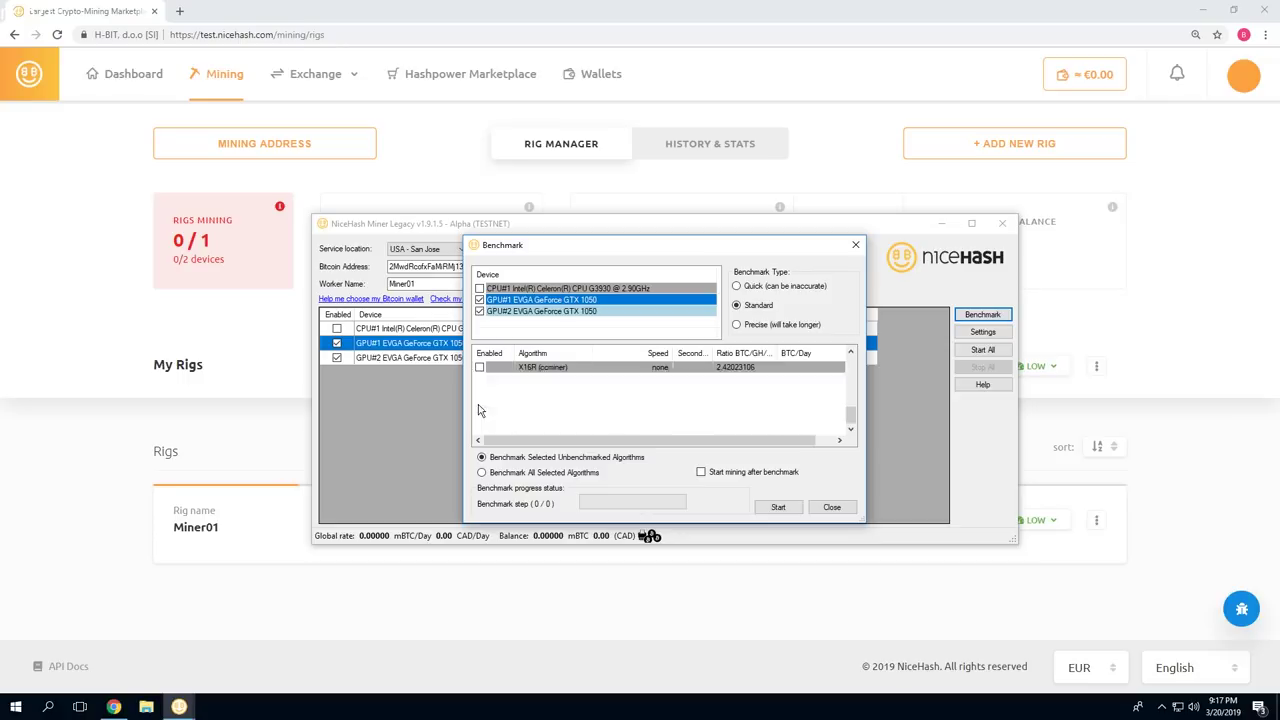
# Enable ZHash (EWBF) for GPU#2, start the benchmark, and bring the Rig Manager page in Chrome forward
pyautogui.click(570, 311)
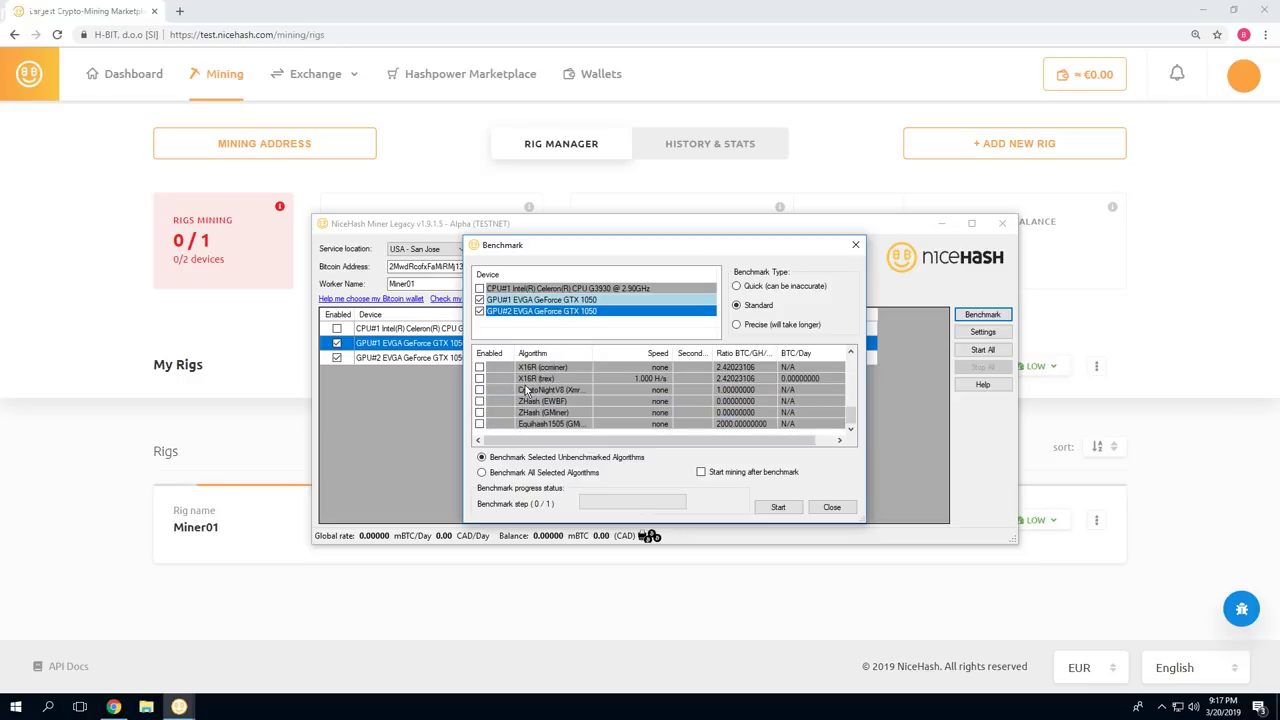
pyautogui.click(479, 401)
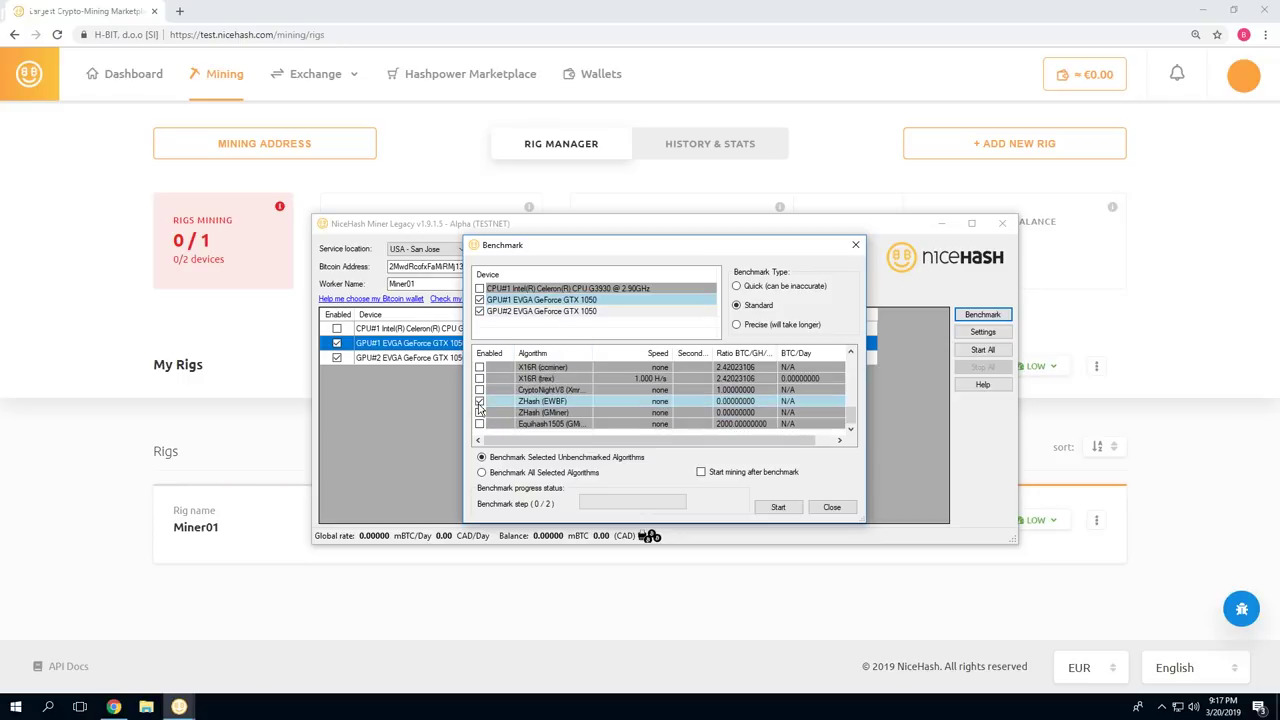
pyautogui.click(778, 507)
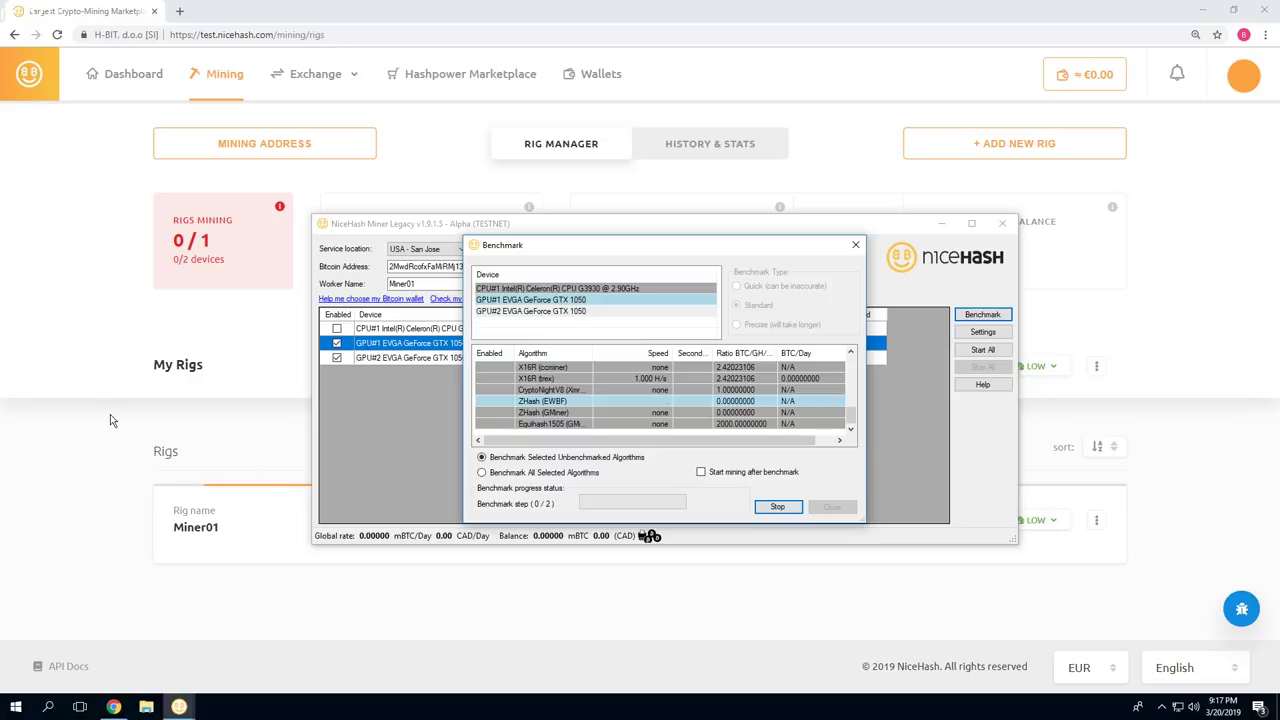
pyautogui.click(405, 180)
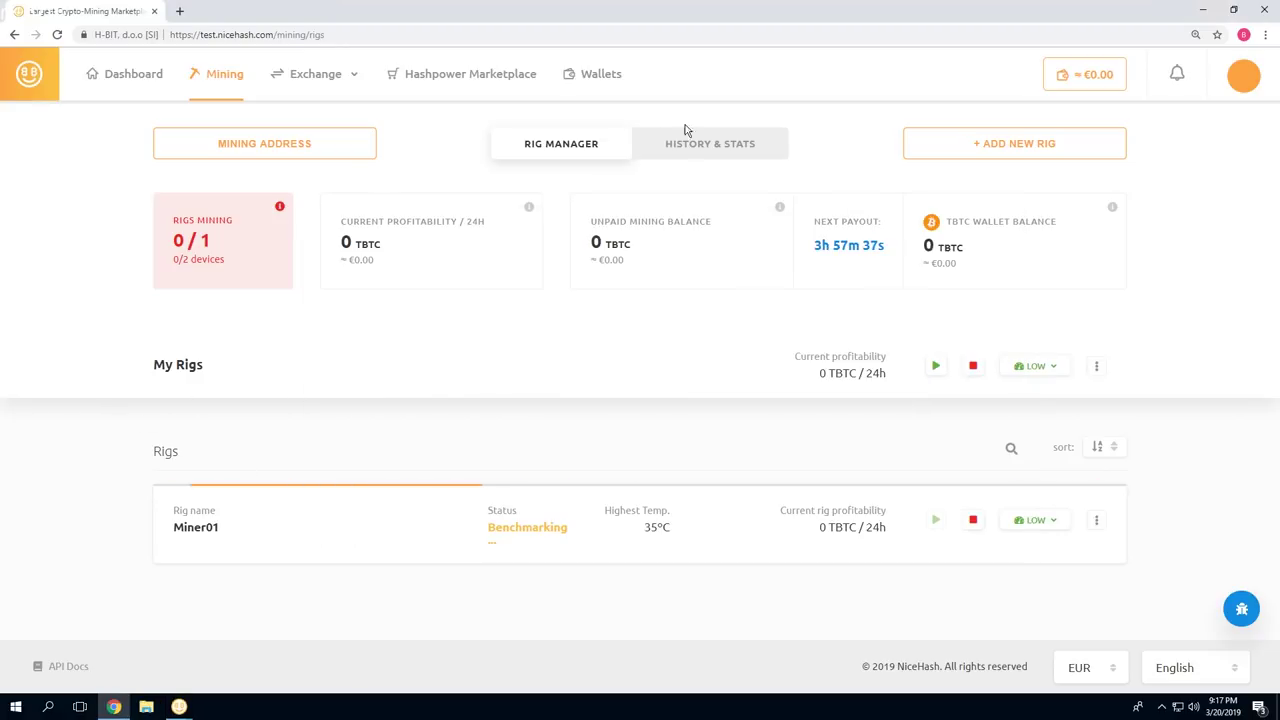
# View the projected income and stats on the History & Stats page, and return to the Rig Manager
pyautogui.click(707, 150)
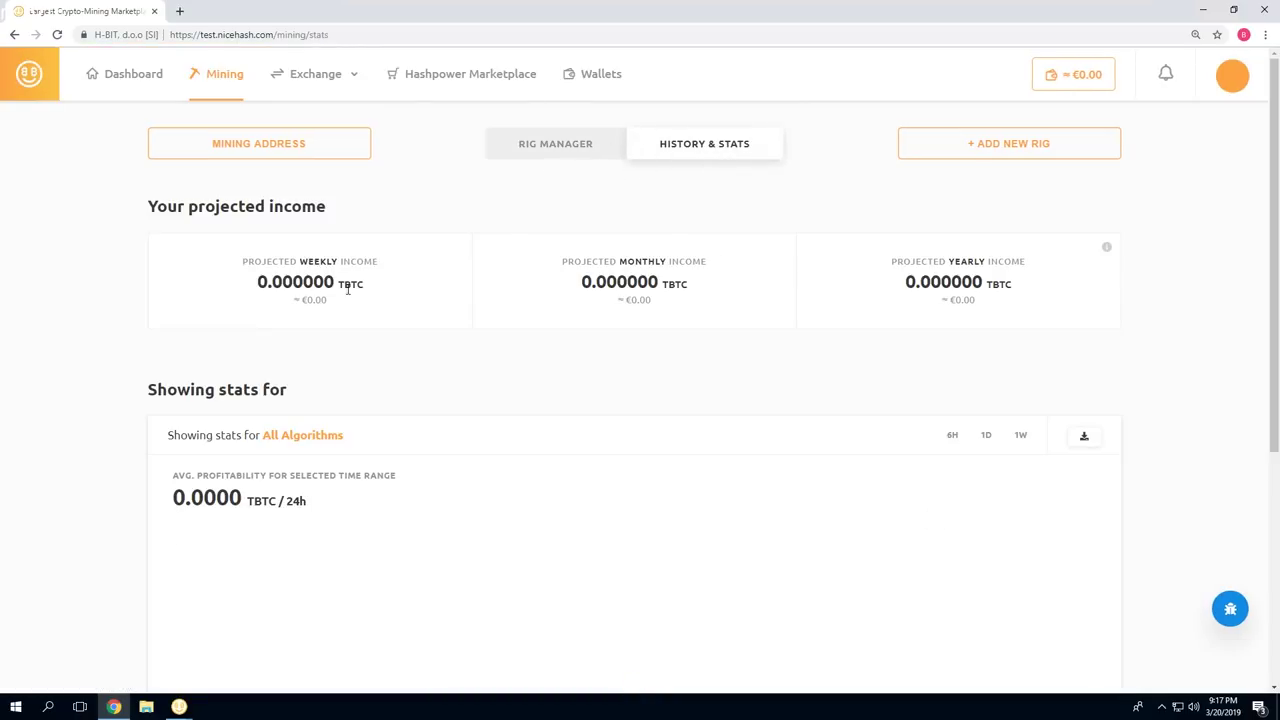
pyautogui.scroll(-4, 386, 294)
pyautogui.scroll(3, 388, 297)
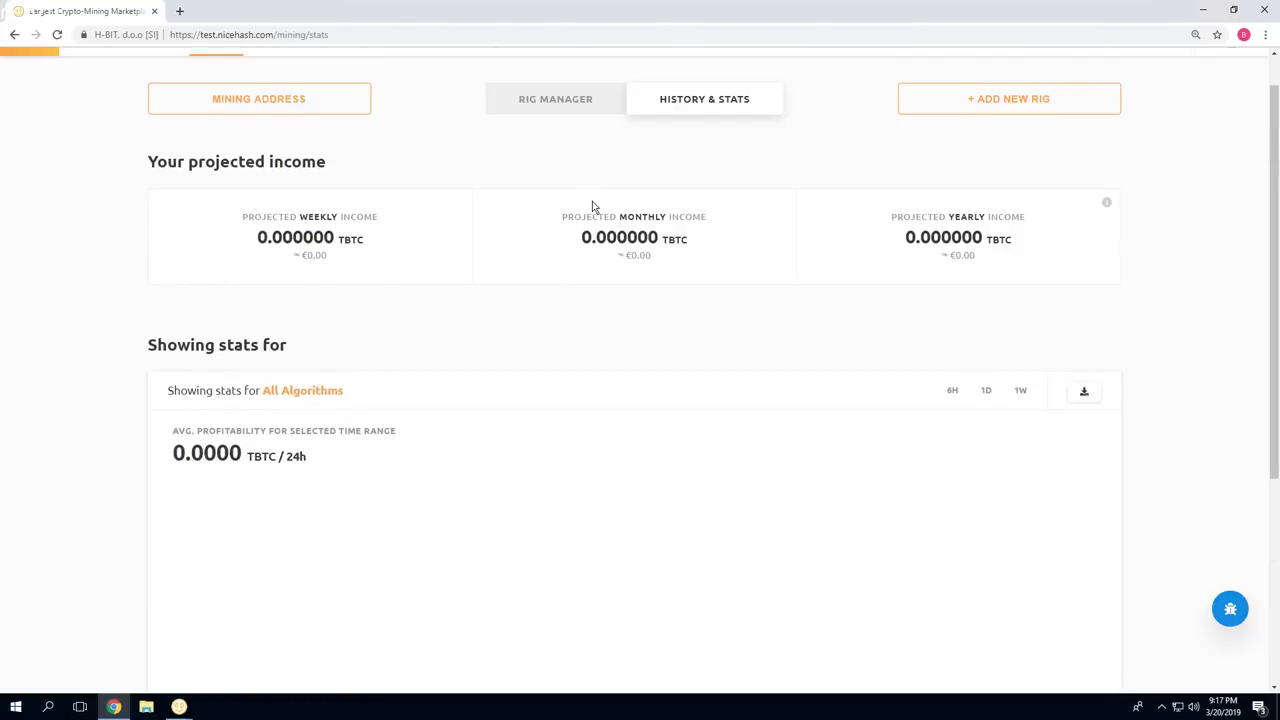
pyautogui.scroll(1, 592, 207)
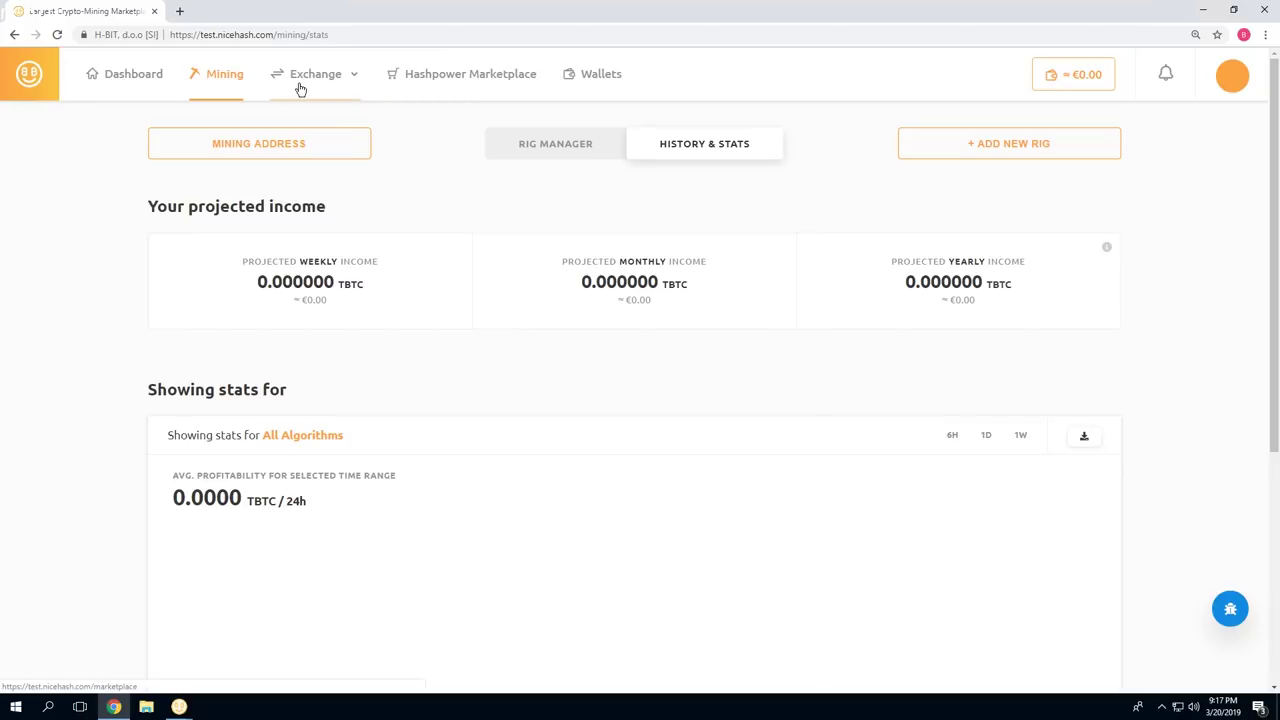
pyautogui.click(226, 94)
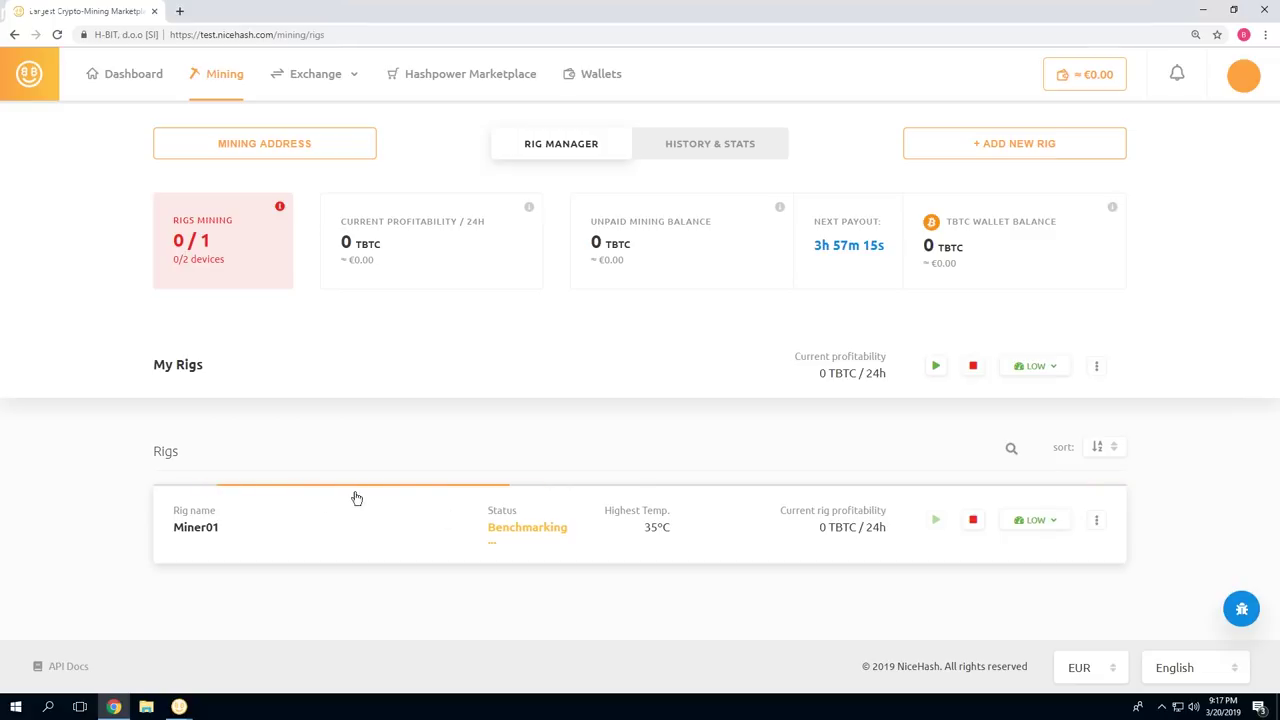
# Open Miner01's device details and compare the GPU statuses with the running benchmark in NiceHash Miner Legacy
pyautogui.click(200, 540)
pyautogui.scroll(-2, 400, 463)
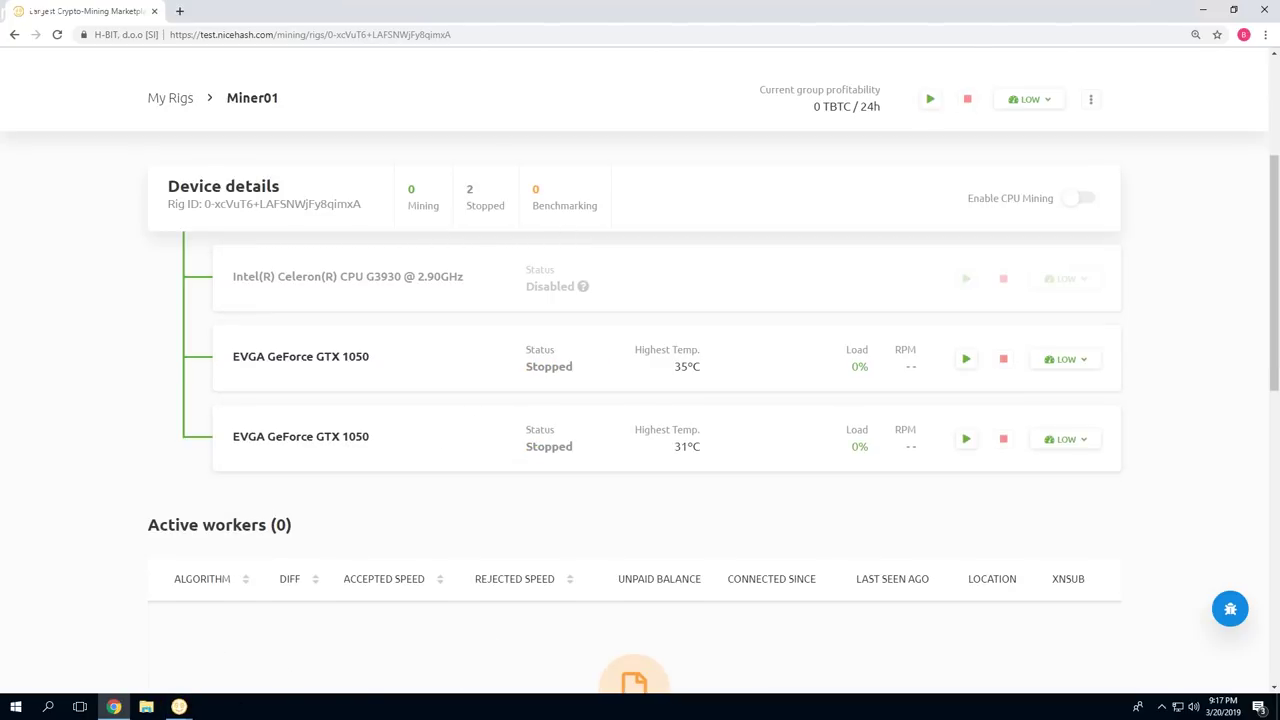
pyautogui.moveTo(180, 706)
pyautogui.click(286, 665)
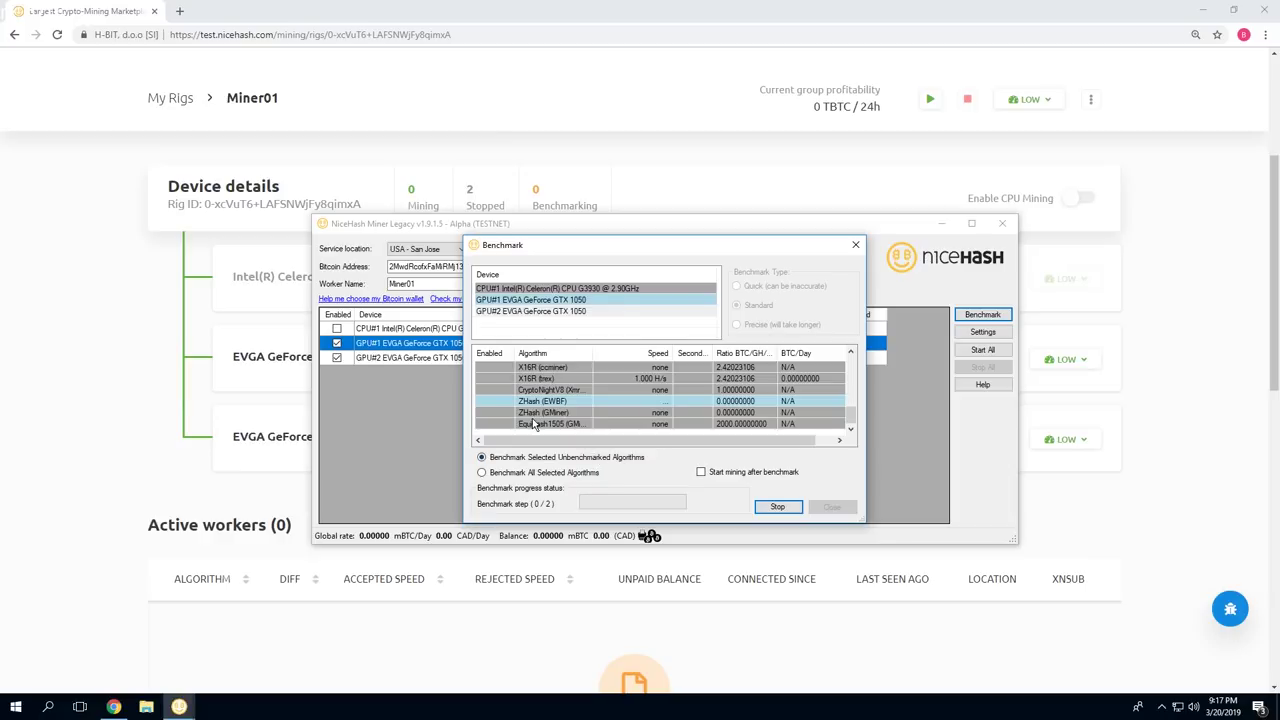
pyautogui.click(101, 453)
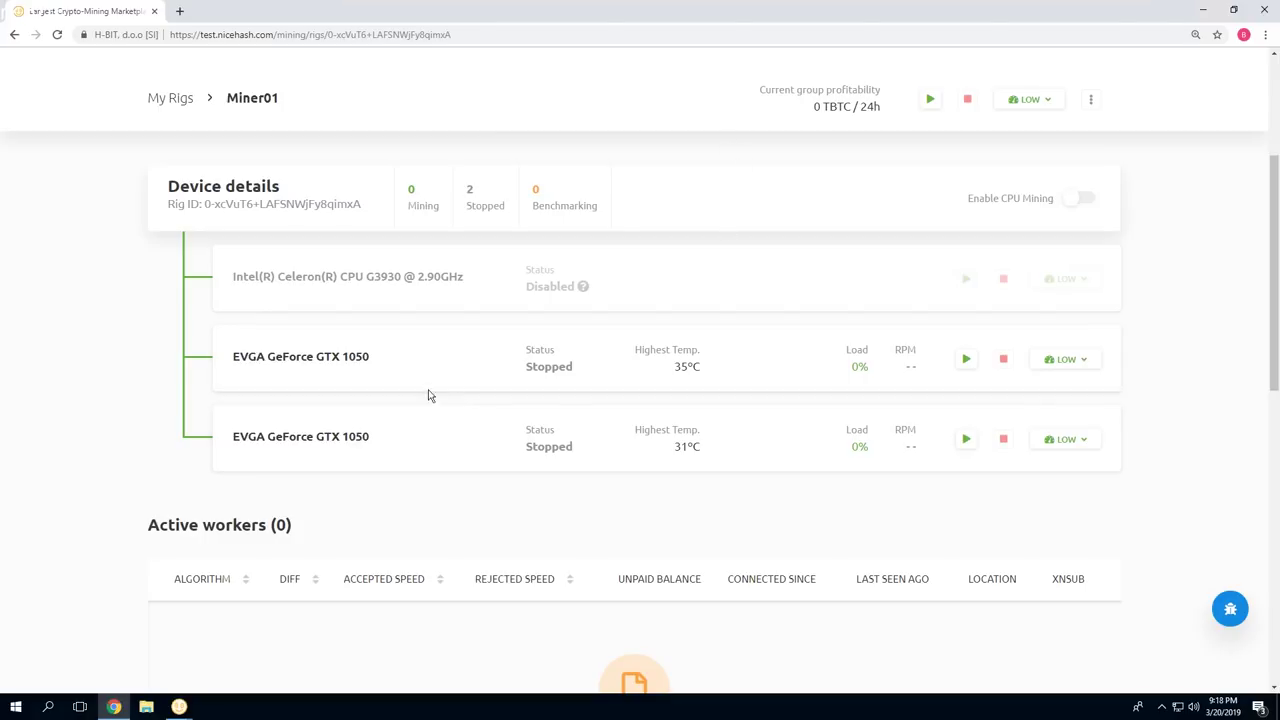
# Review Miner01's active workers and mining history stats, and set the site's display currency to USD
pyautogui.scroll(-3, 576, 390)
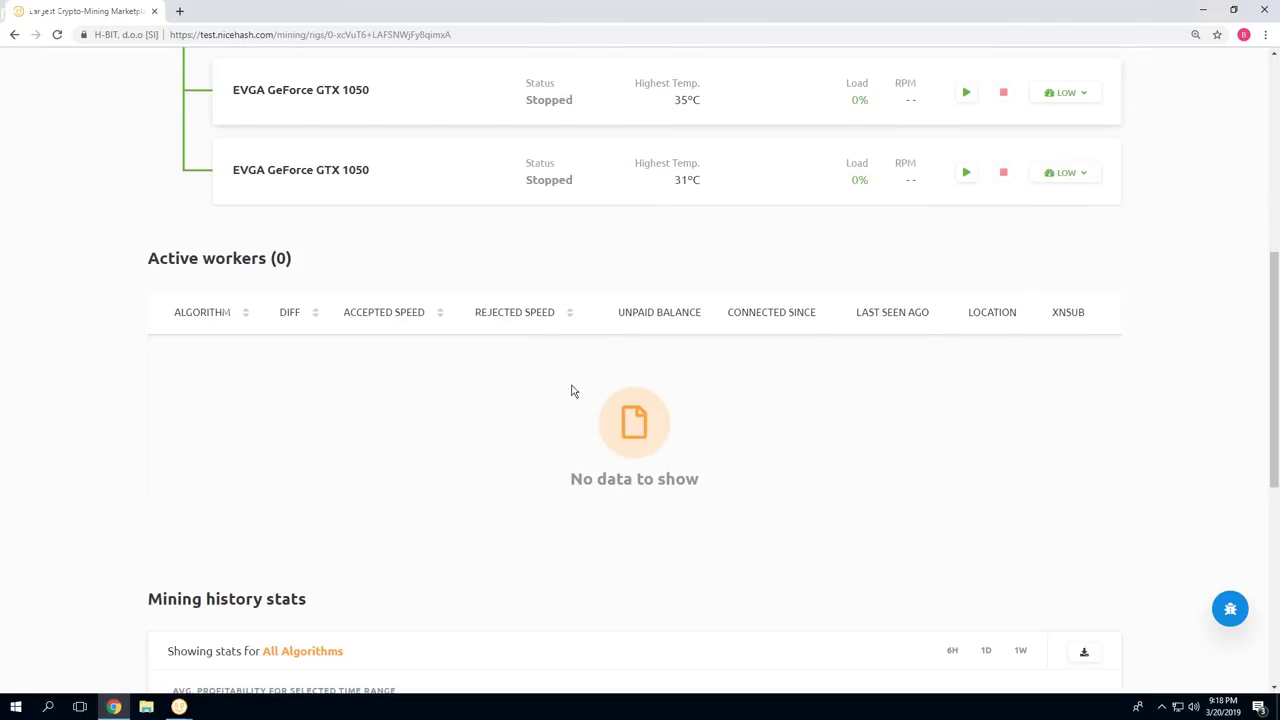
pyautogui.scroll(-2, 216, 323)
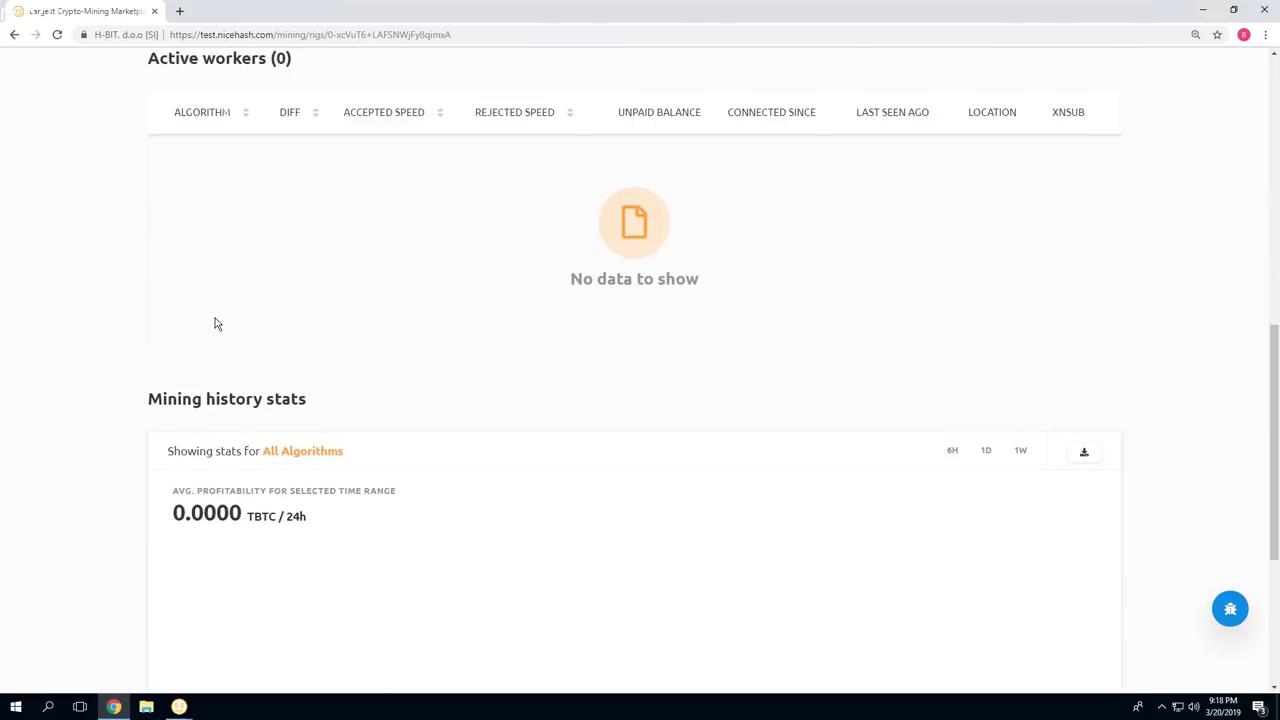
pyautogui.scroll(-4, 286, 410)
pyautogui.scroll(9, 283, 410)
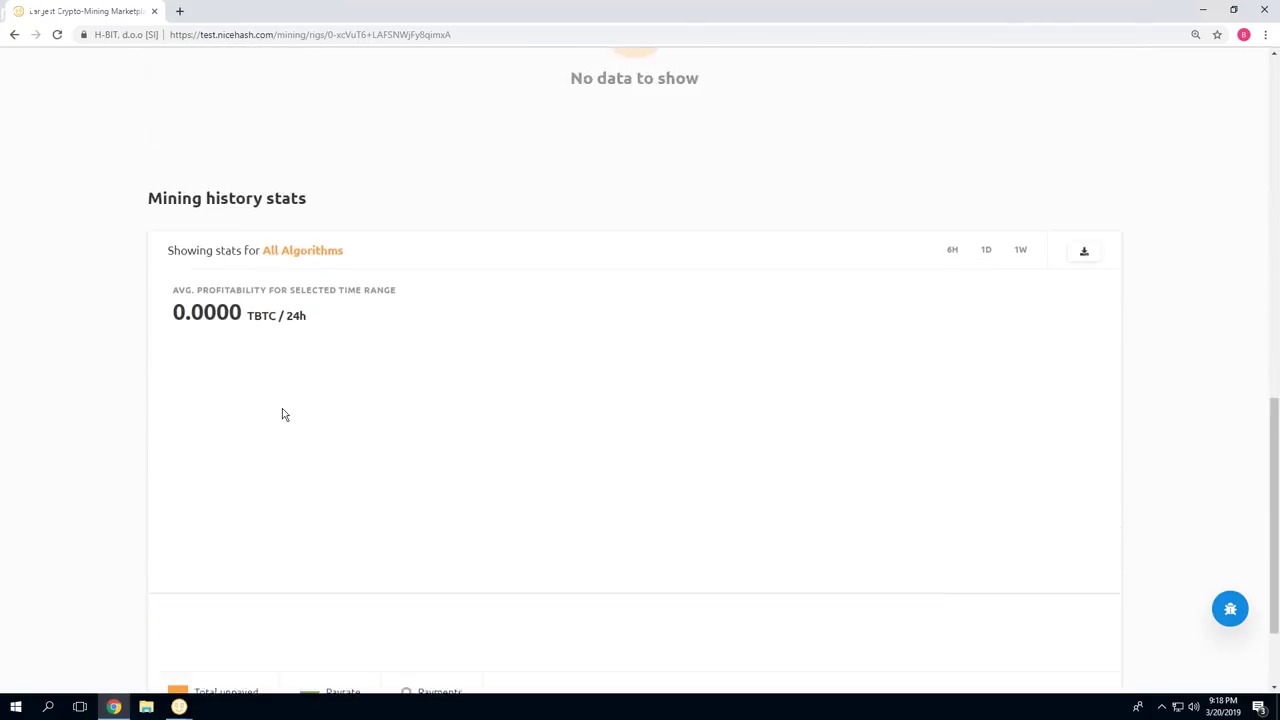
pyautogui.scroll(-8, 286, 410)
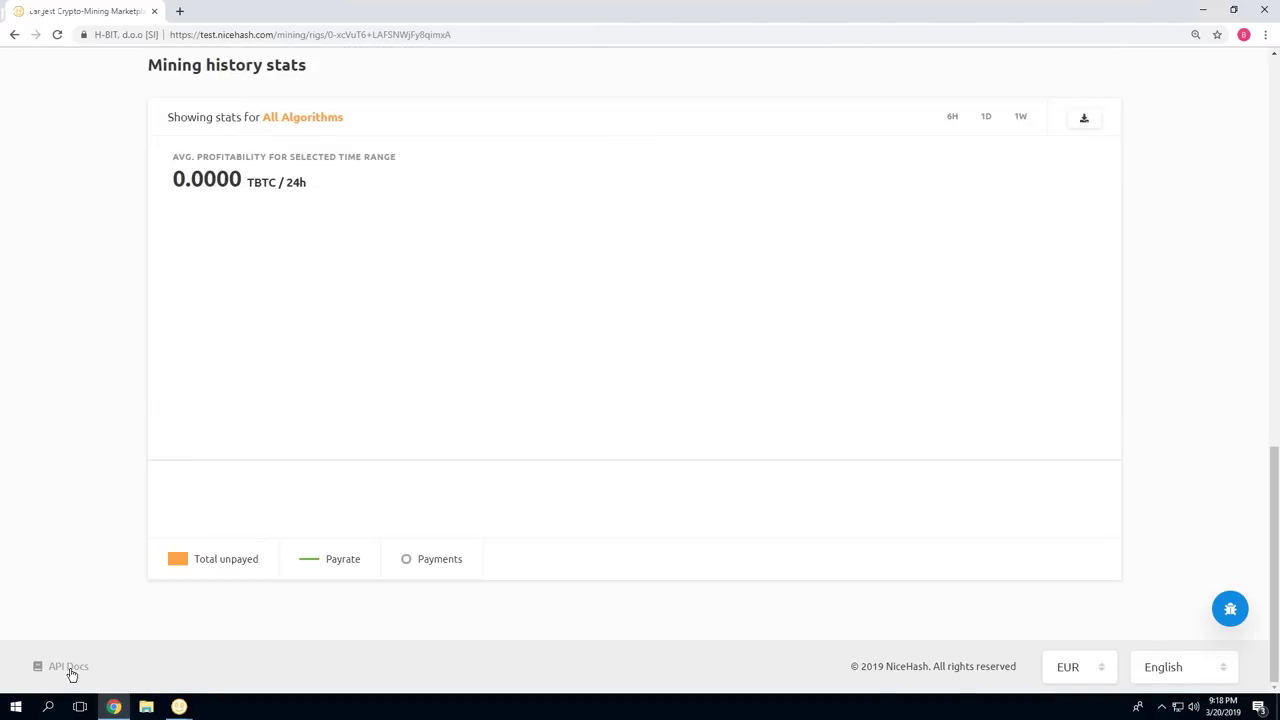
pyautogui.click(1084, 672)
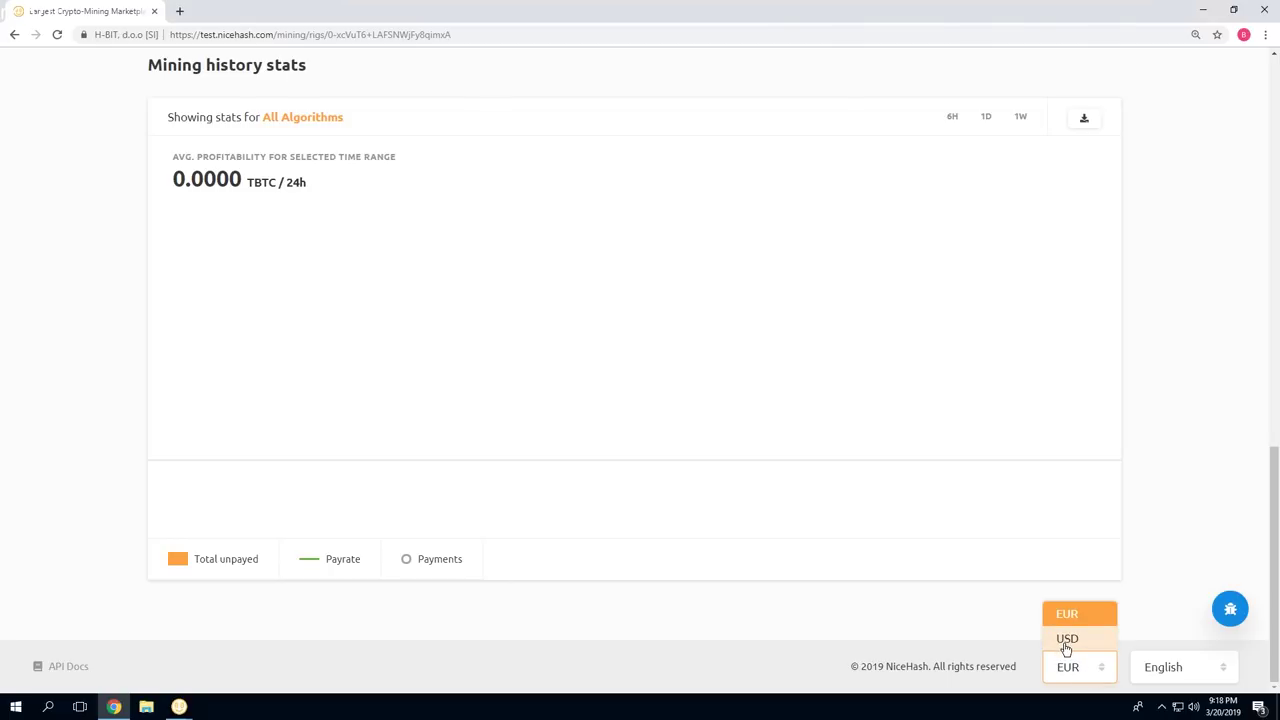
pyautogui.click(1066, 640)
pyautogui.scroll(15, 900, 615)
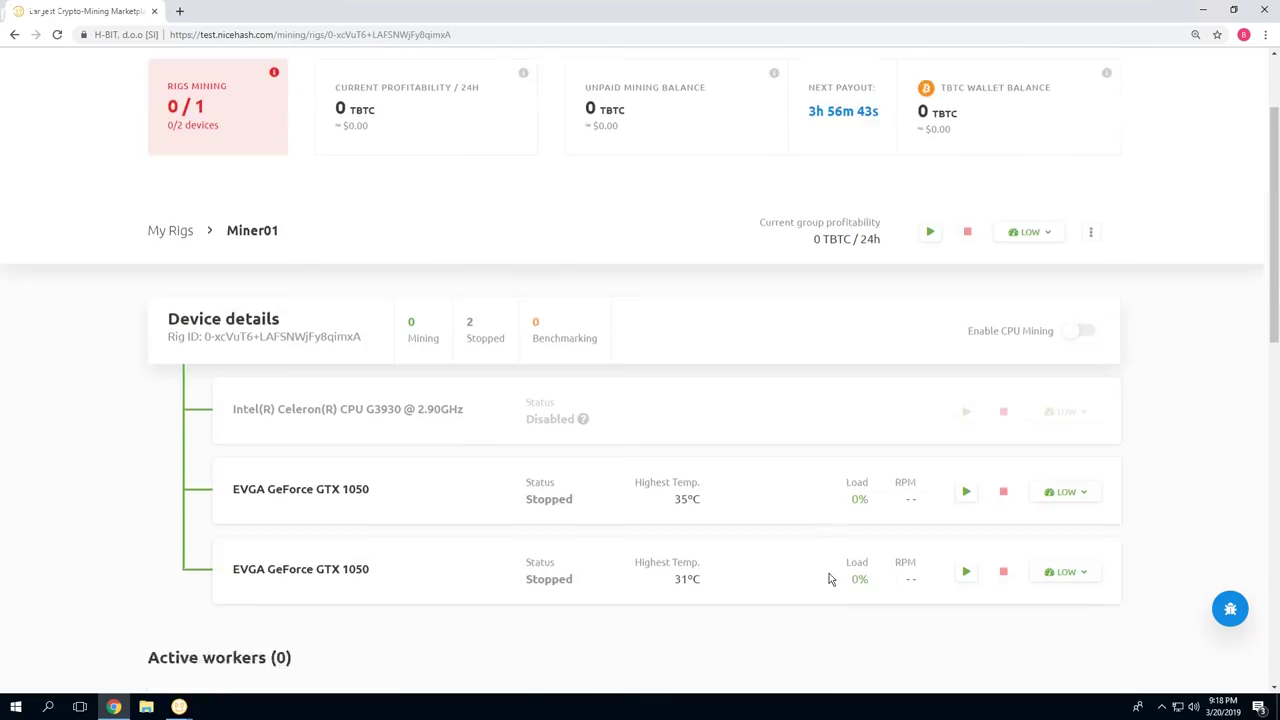
pyautogui.scroll(-2, 714, 534)
pyautogui.scroll(2, 709, 520)
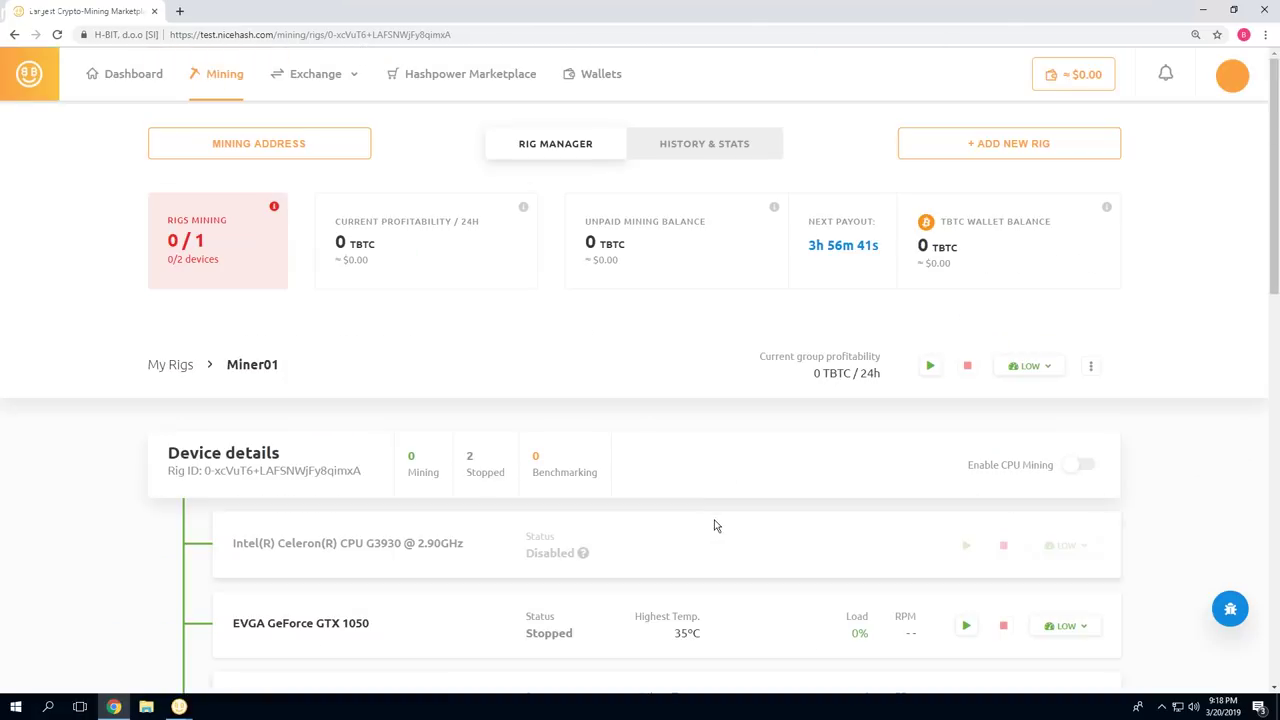
# Copy the mining wallet address and close its dialog
pyautogui.click(249, 155)
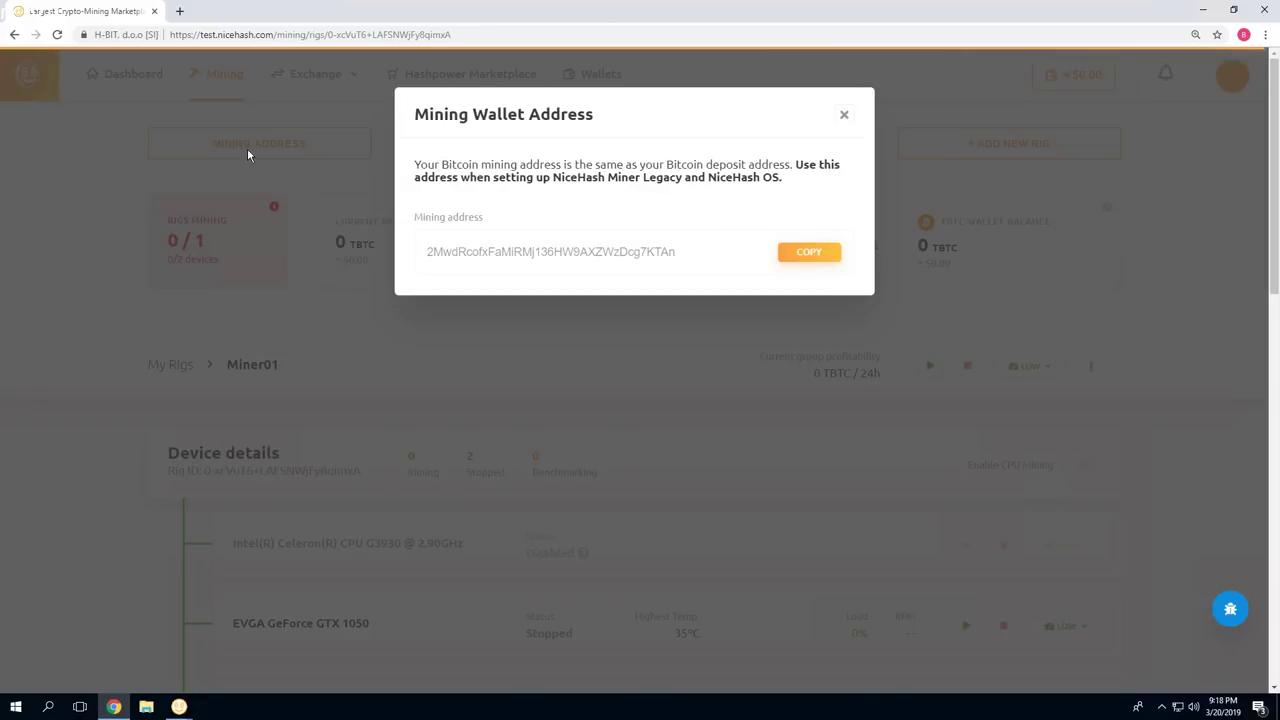
pyautogui.click(810, 252)
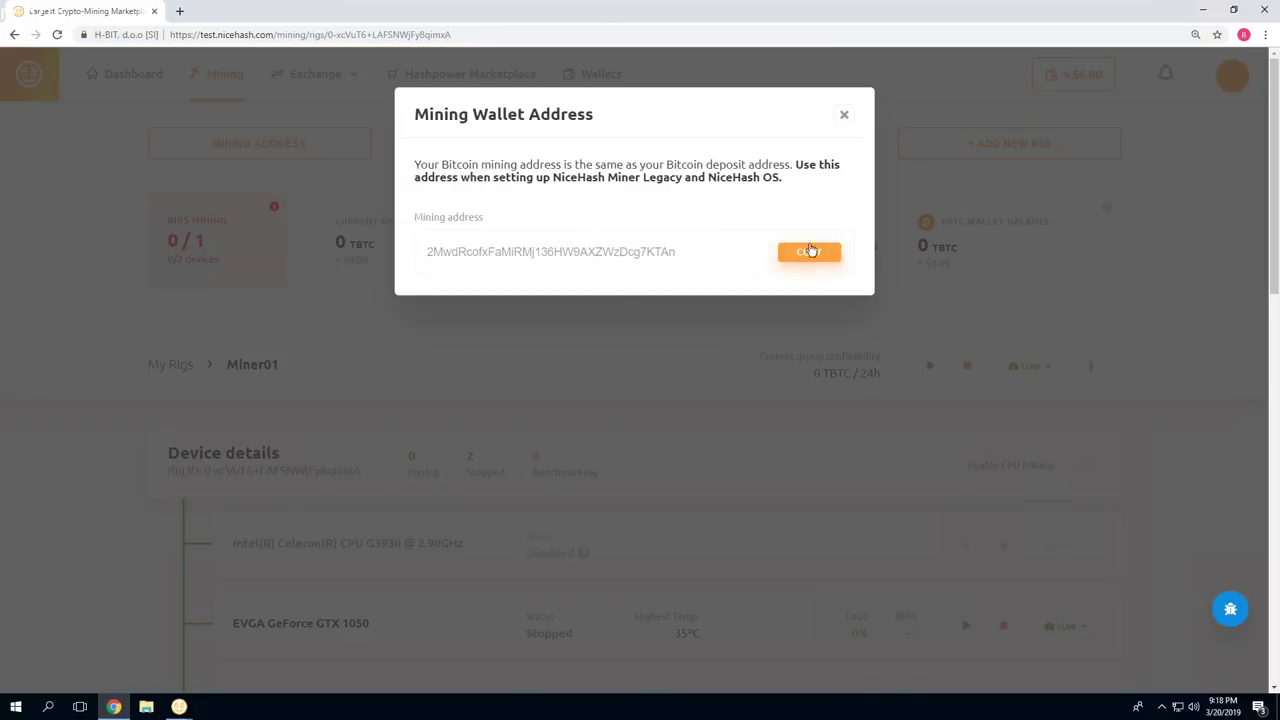
pyautogui.click(845, 116)
# View the NiceHash Miner Legacy download option for adding a new rig, and close the mining option dialog
pyautogui.click(1000, 144)
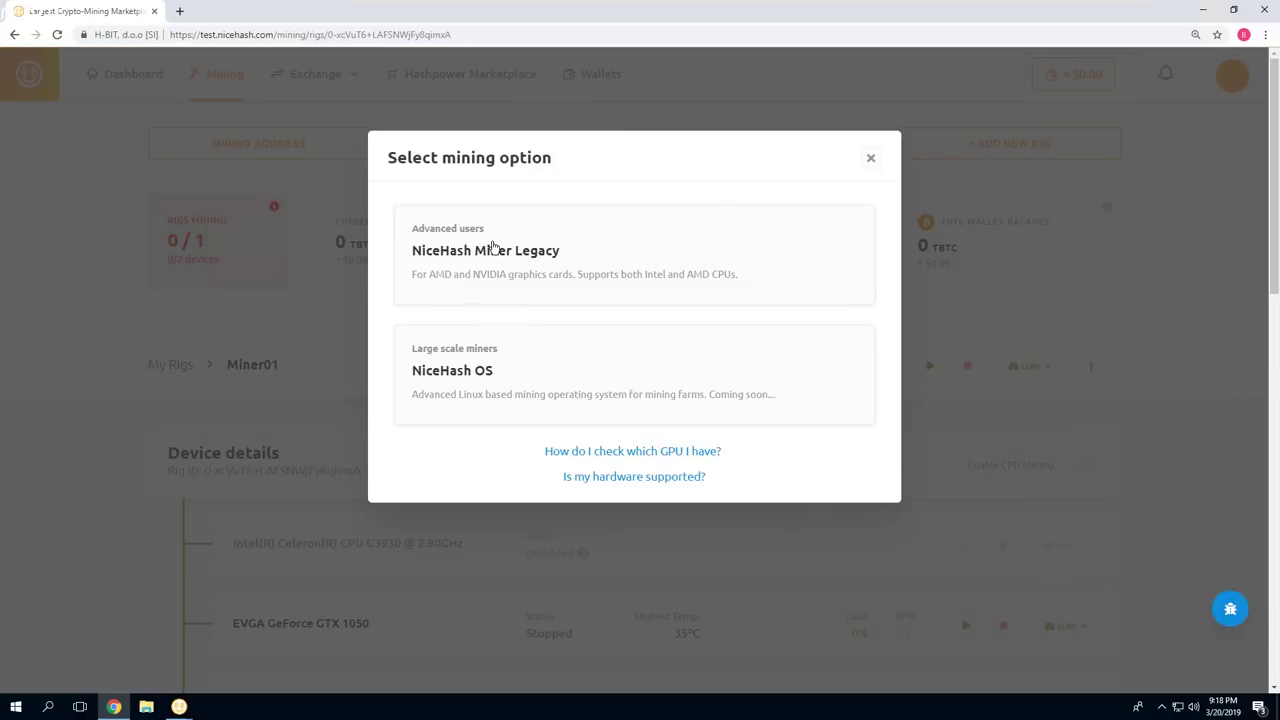
pyautogui.click(480, 255)
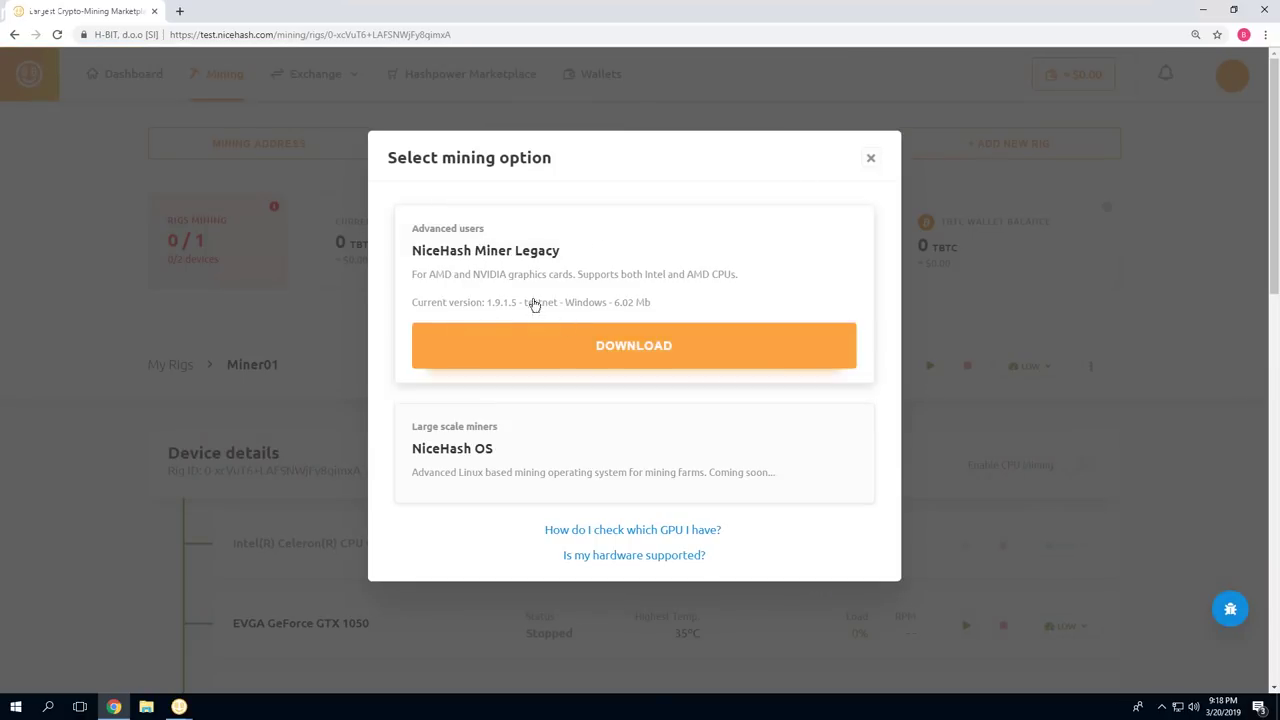
pyautogui.click(872, 160)
# Open the website's Dashboard, switch to NiceHash Miner Legacy, and move the Benchmark window below the device list
pyautogui.click(146, 80)
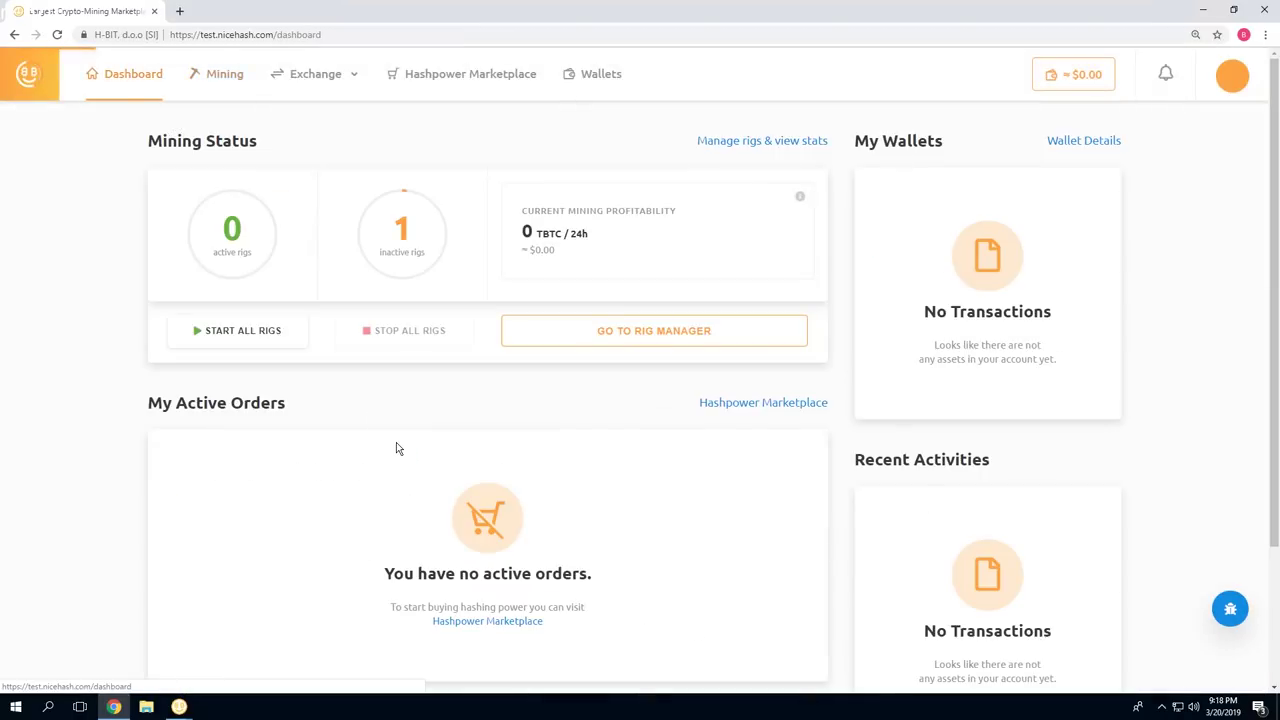
pyautogui.moveTo(179, 707)
pyautogui.click(255, 640)
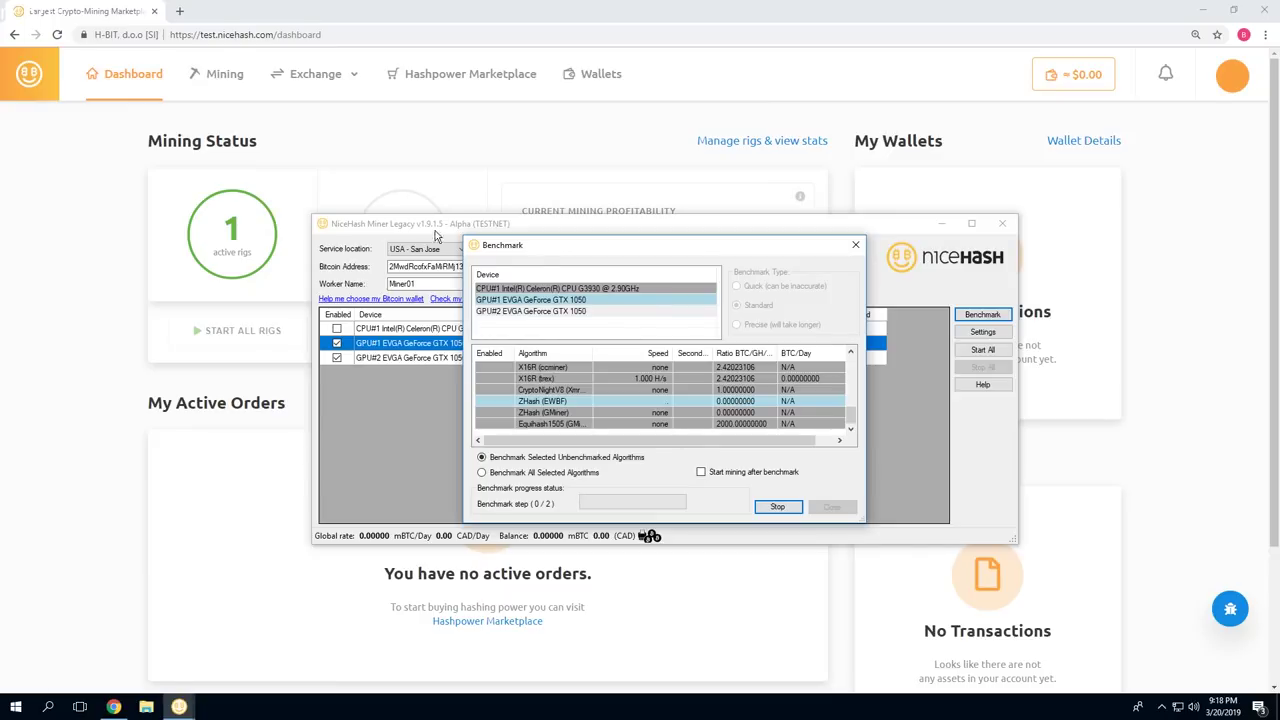
pyautogui.moveTo(535, 252); pyautogui.dragTo(451, 392)
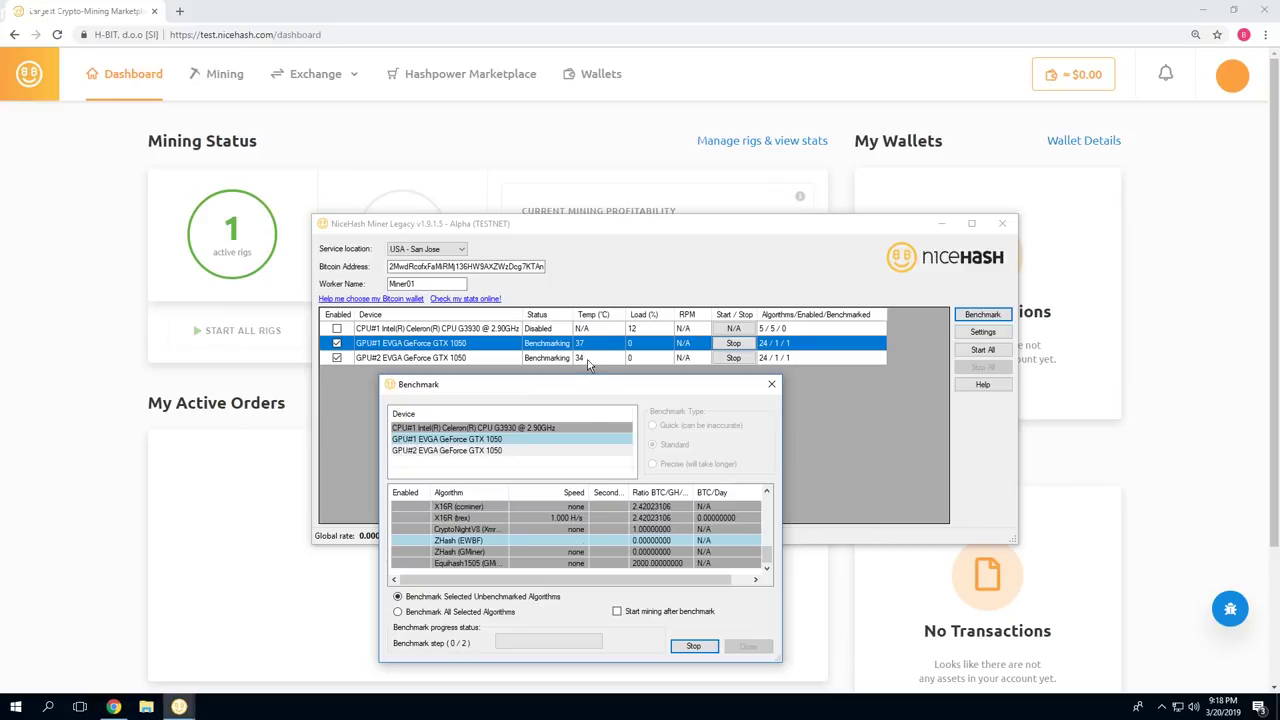
# Open MSI Afterburner, compare the power limits and temperatures of both GTX 1050 cards, and minimize it
pyautogui.click(1161, 706)
pyautogui.click(1175, 653)
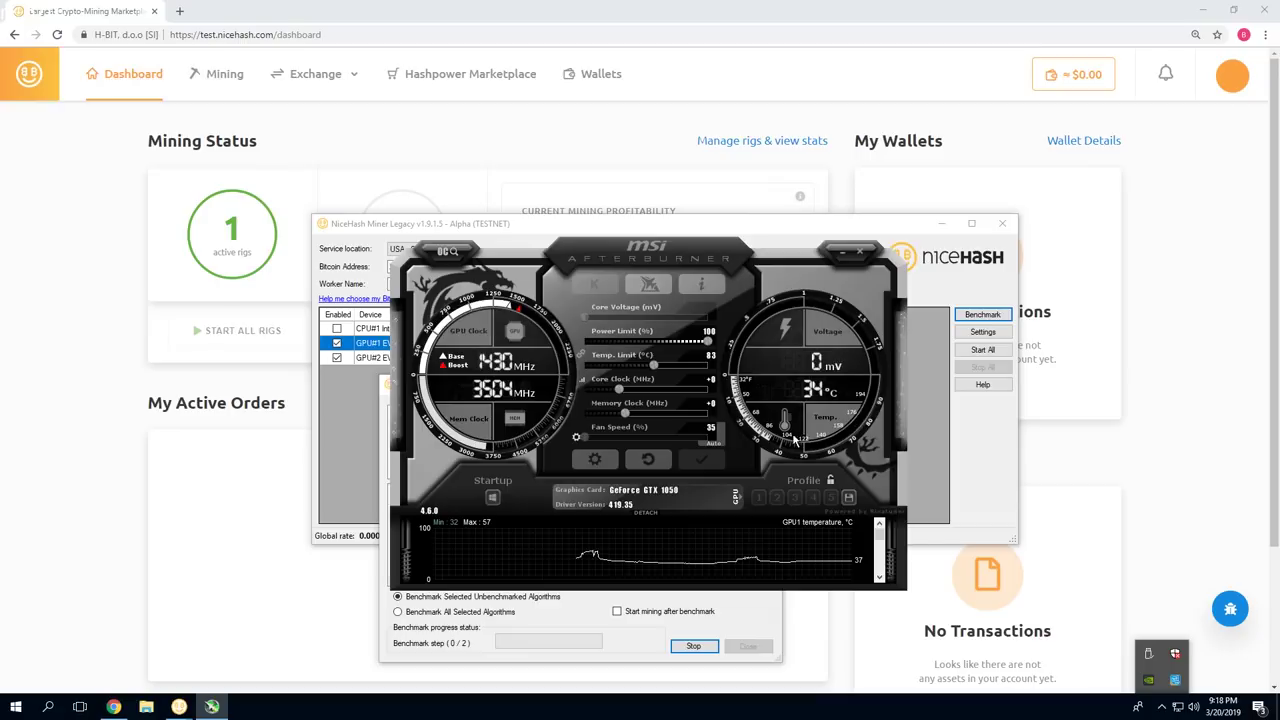
pyautogui.click(736, 496)
pyautogui.click(785, 467)
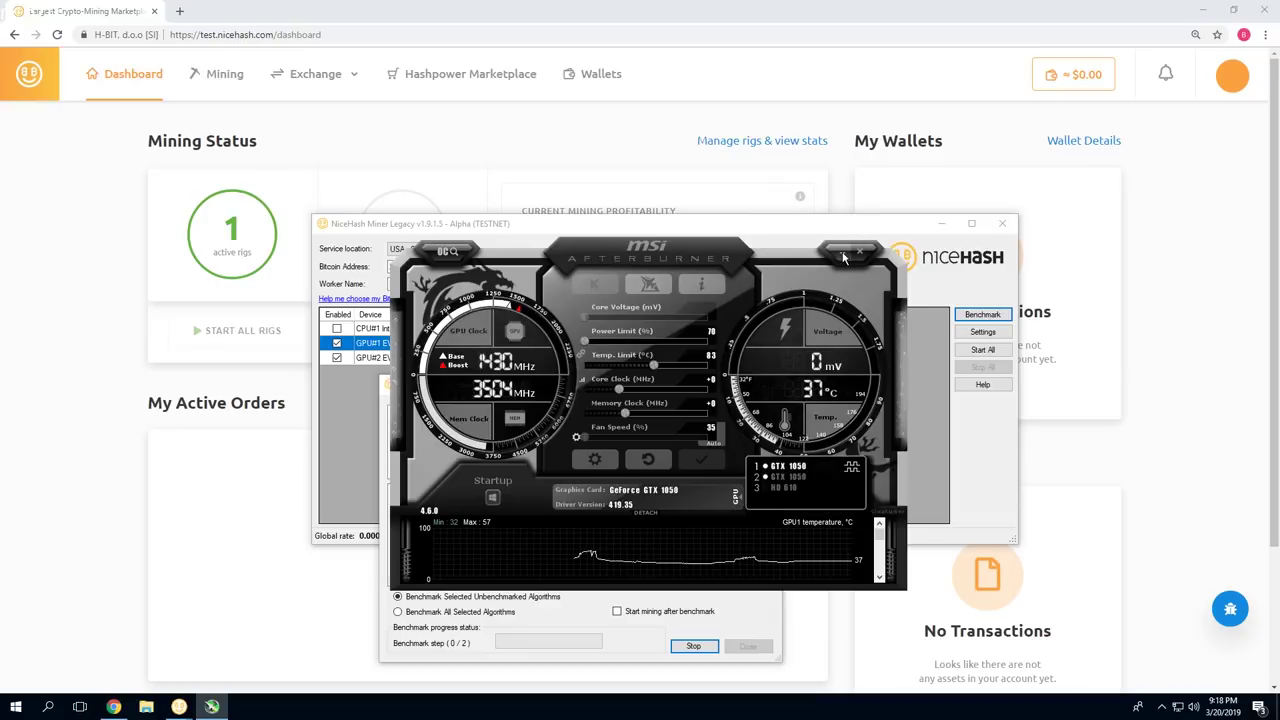
pyautogui.click(795, 478)
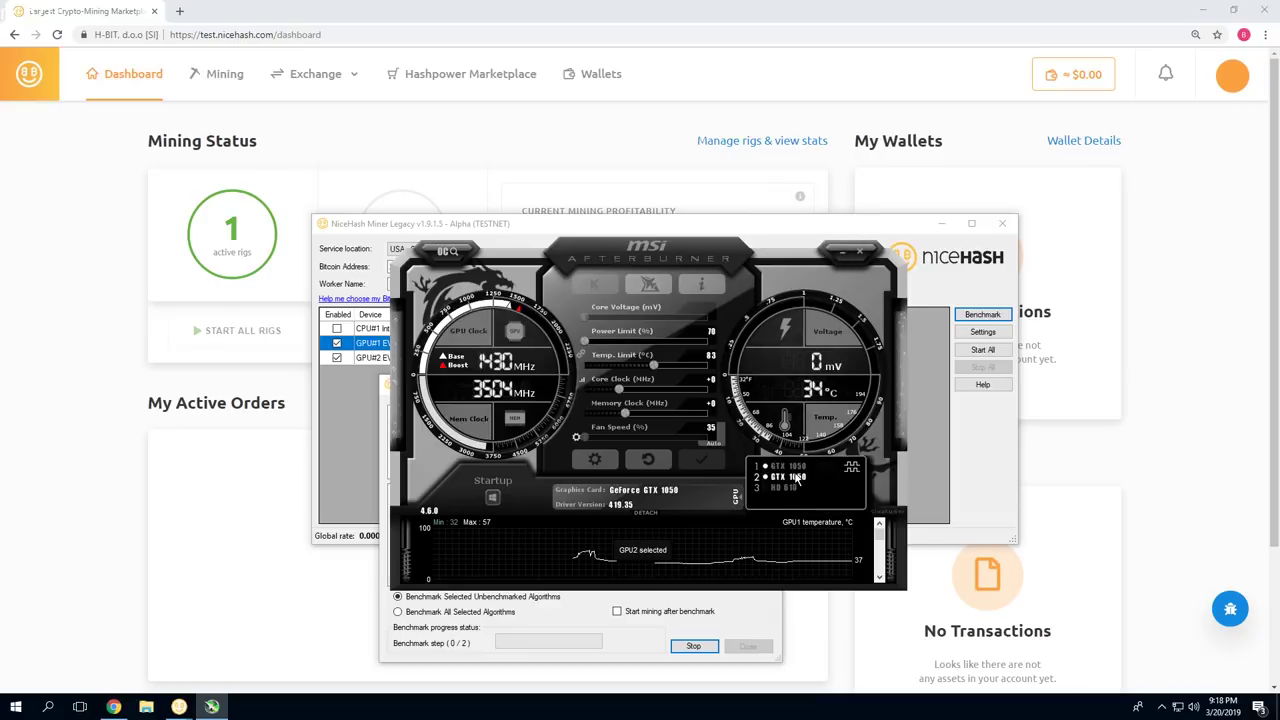
pyautogui.click(796, 469)
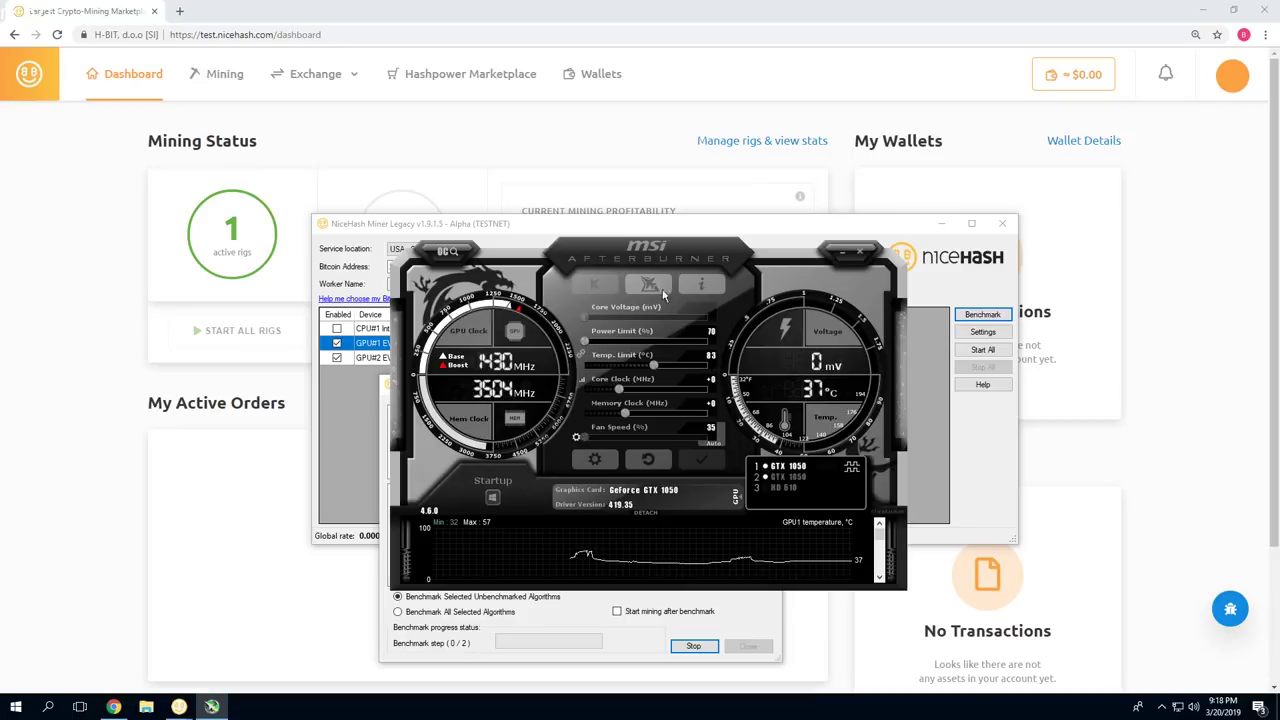
pyautogui.moveTo(712, 340)
pyautogui.click(843, 251)
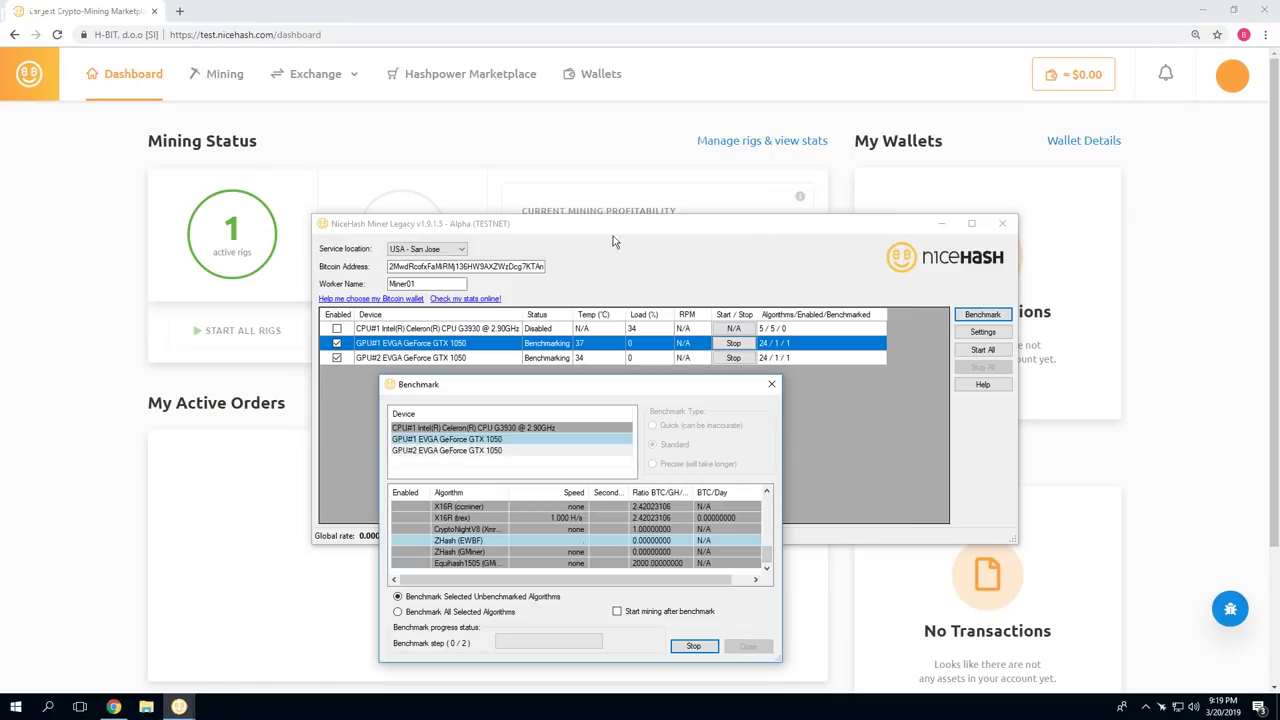
# Reposition the Benchmark window over the miner, and bring Chrome forward to check the Dashboard's mining status
pyautogui.moveTo(561, 388); pyautogui.dragTo(600, 383)
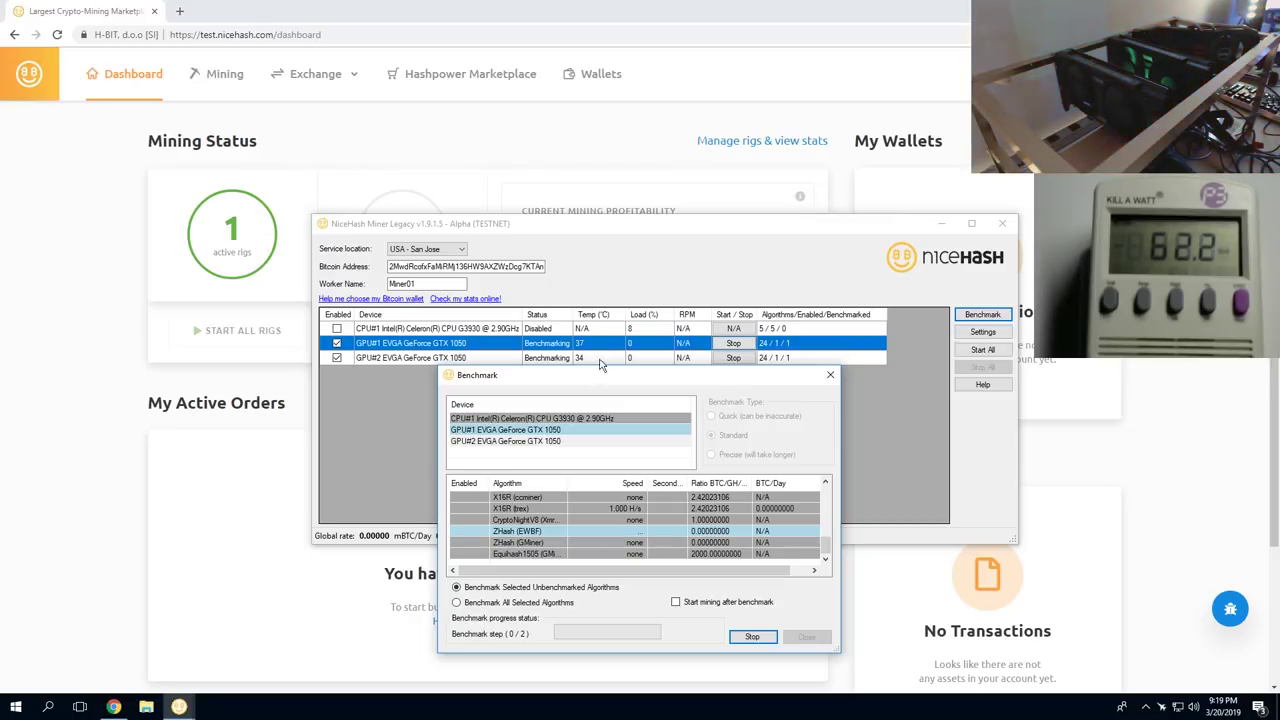
pyautogui.moveTo(572, 376); pyautogui.dragTo(578, 311)
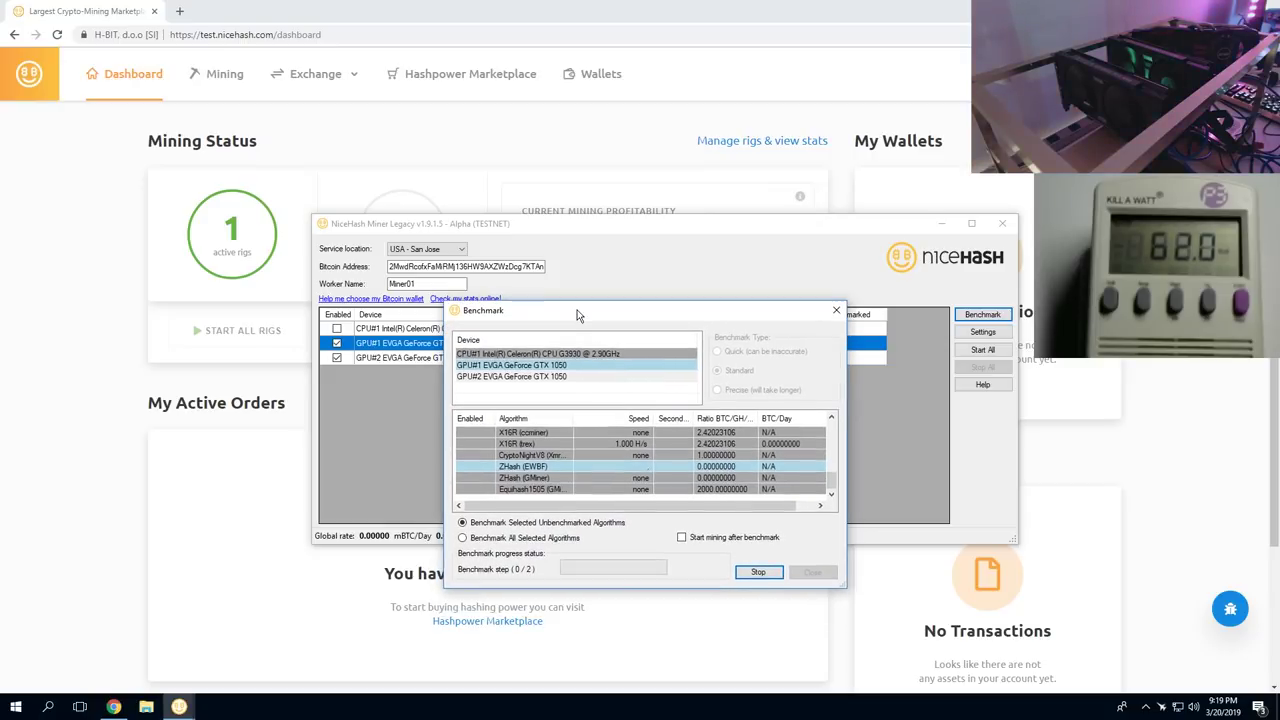
pyautogui.click(113, 707)
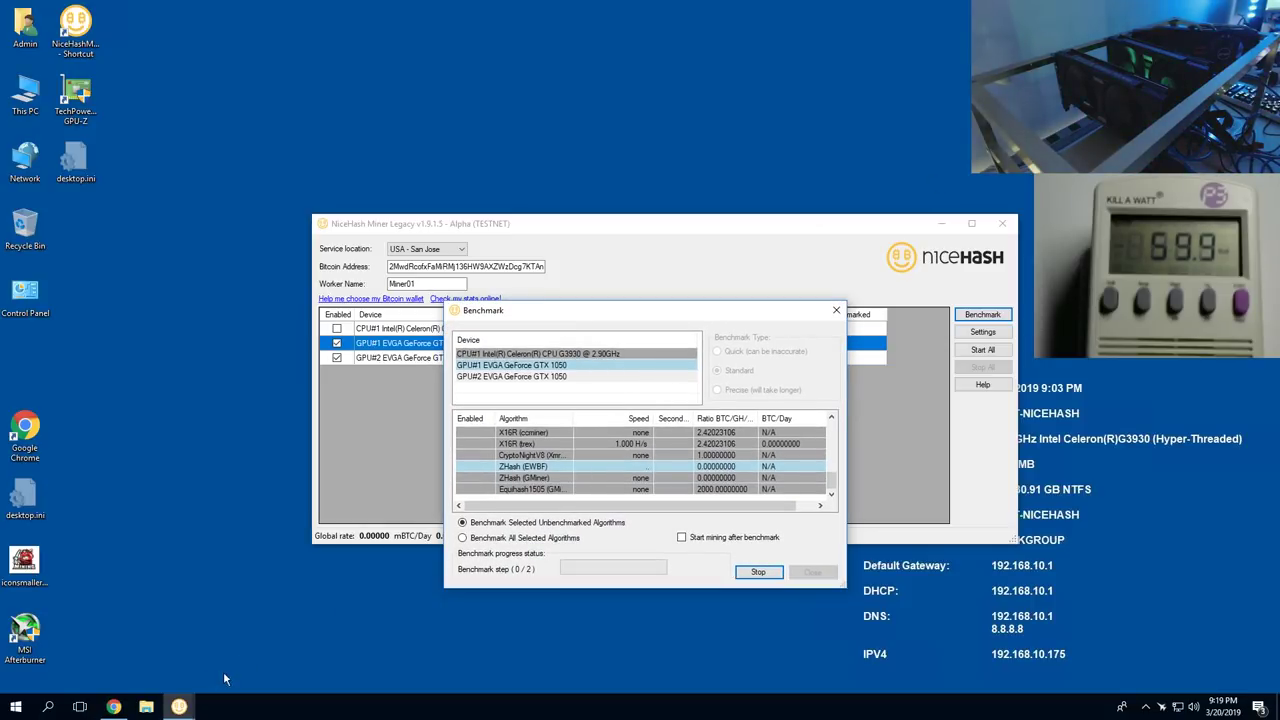
pyautogui.moveTo(179, 707)
pyautogui.click(113, 707)
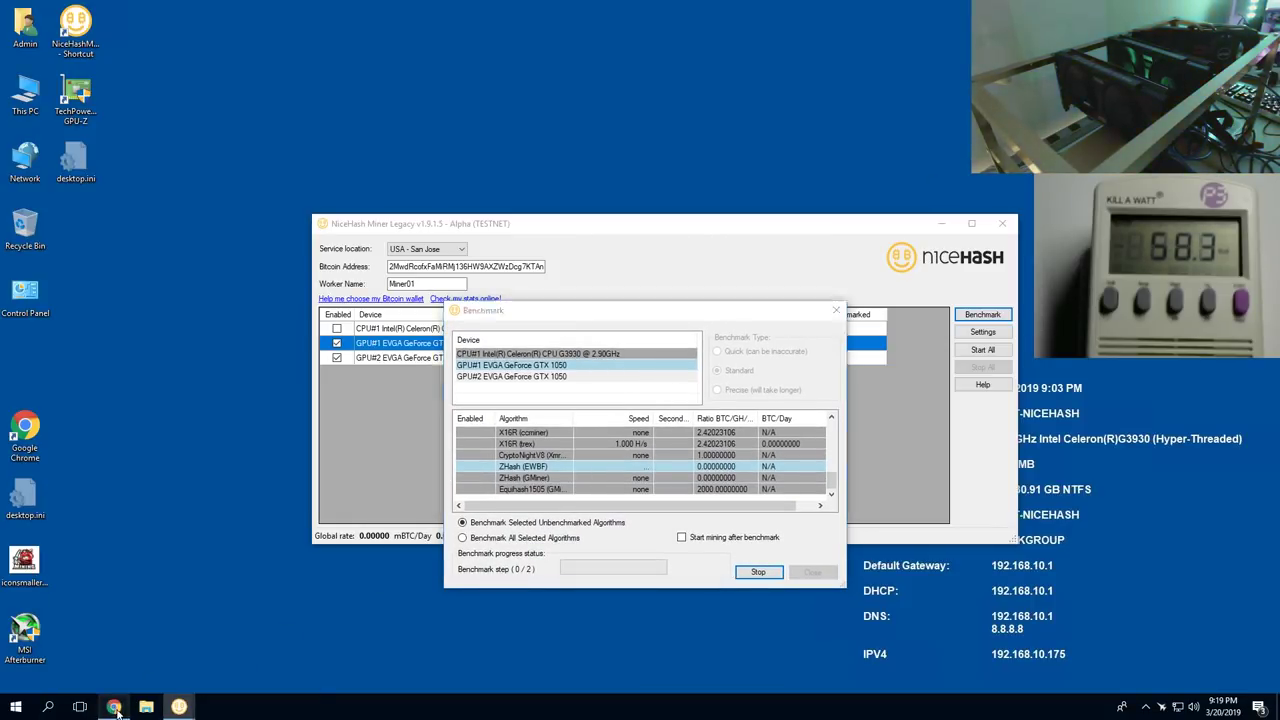
pyautogui.scroll(-3, 355, 418)
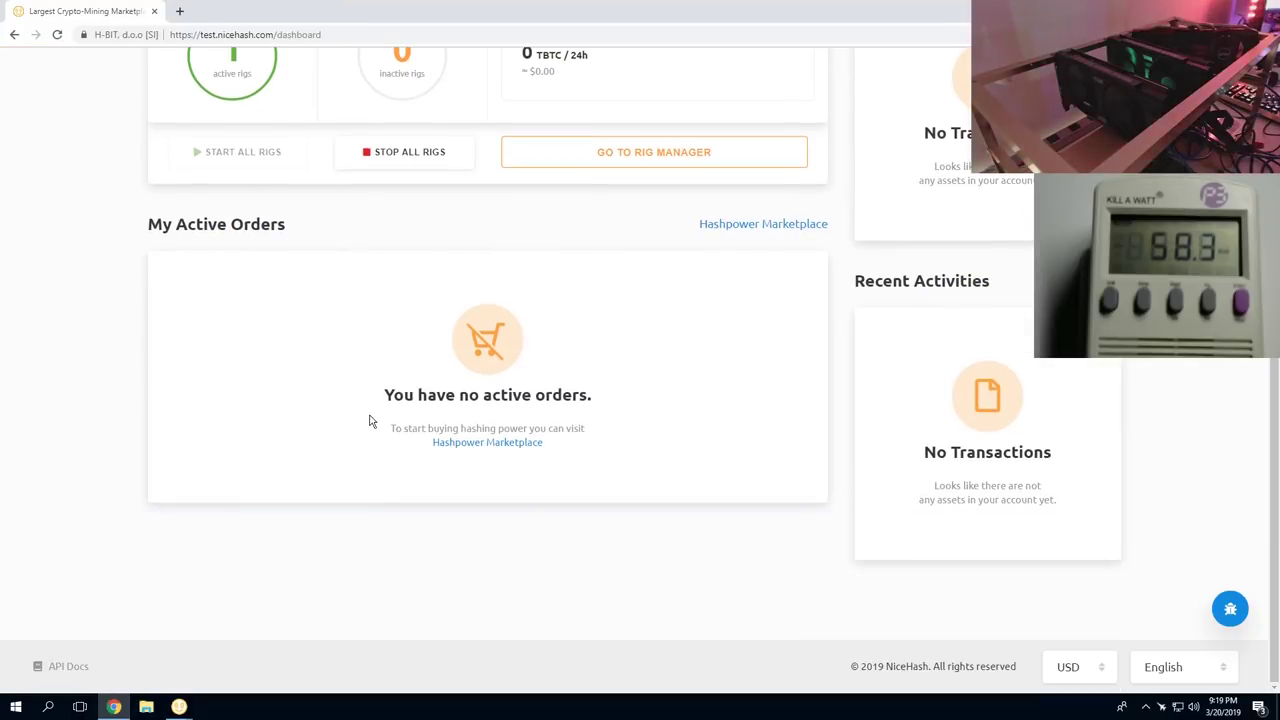
pyautogui.scroll(3, 368, 420)
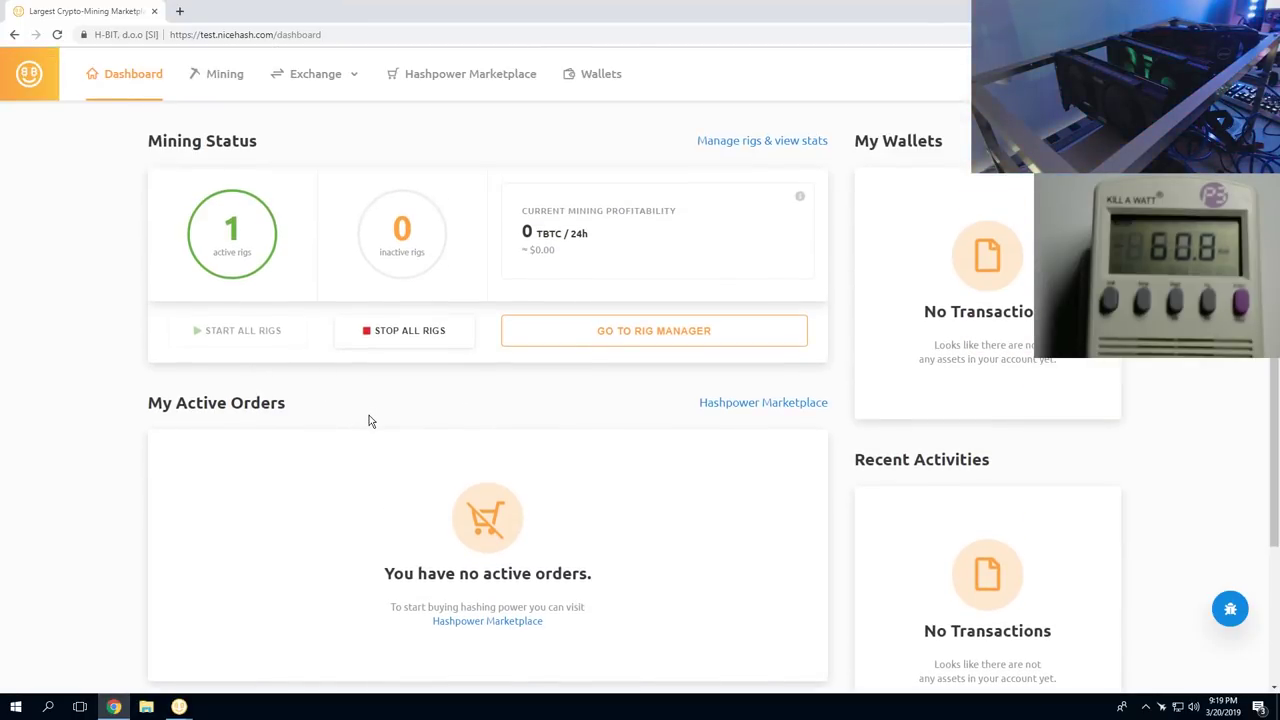
# Open Miner01's device details in the Rig Manager and check the status of both GTX 1050 cards
pyautogui.click(221, 78)
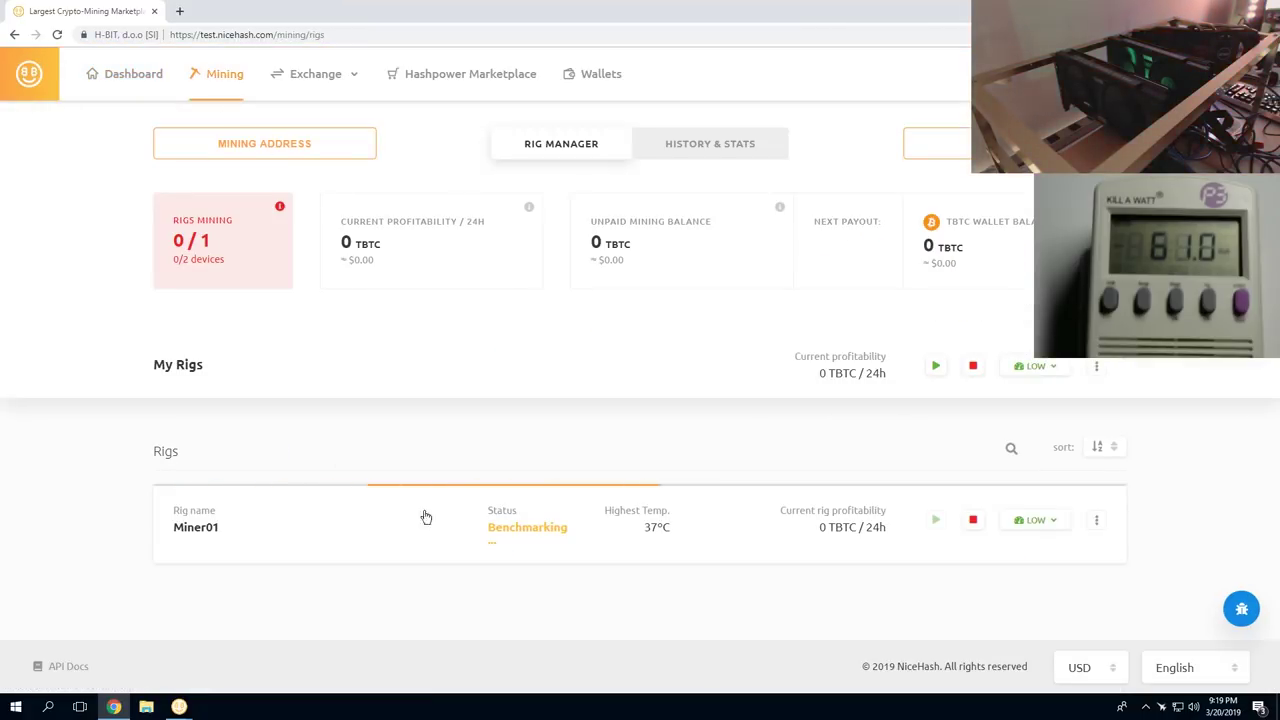
pyautogui.click(200, 540)
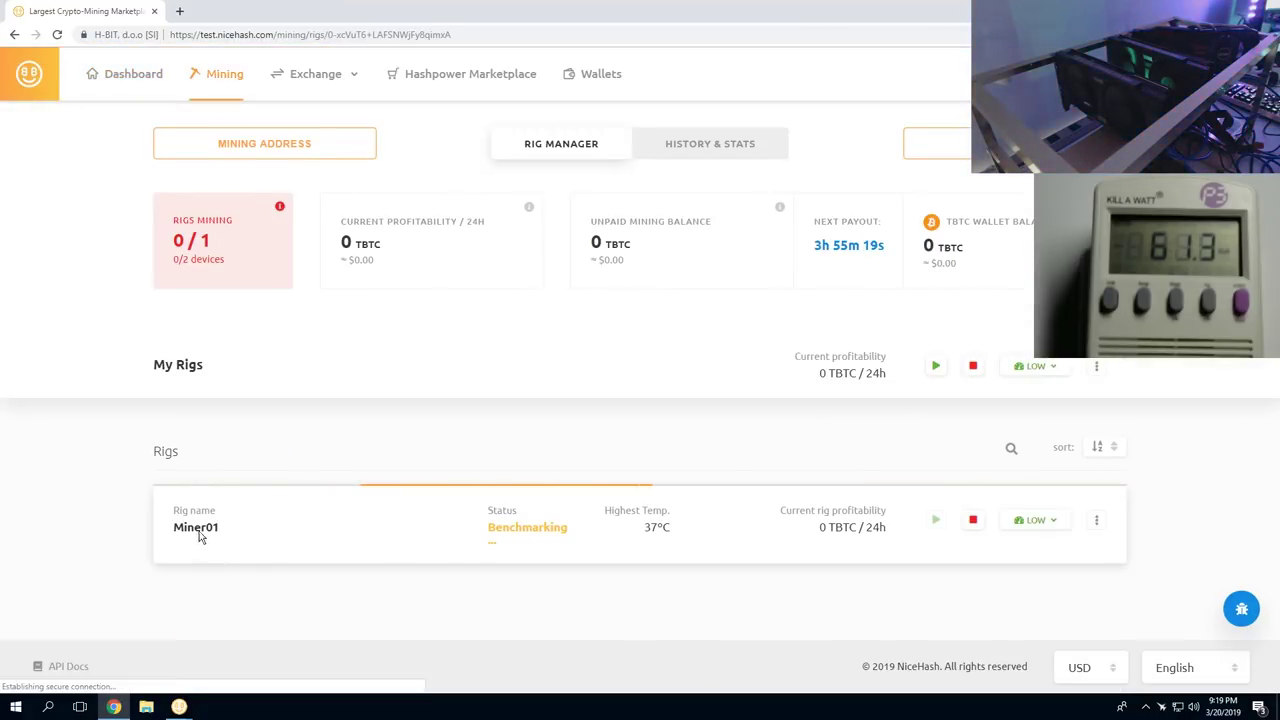
pyautogui.scroll(-3, 494, 440)
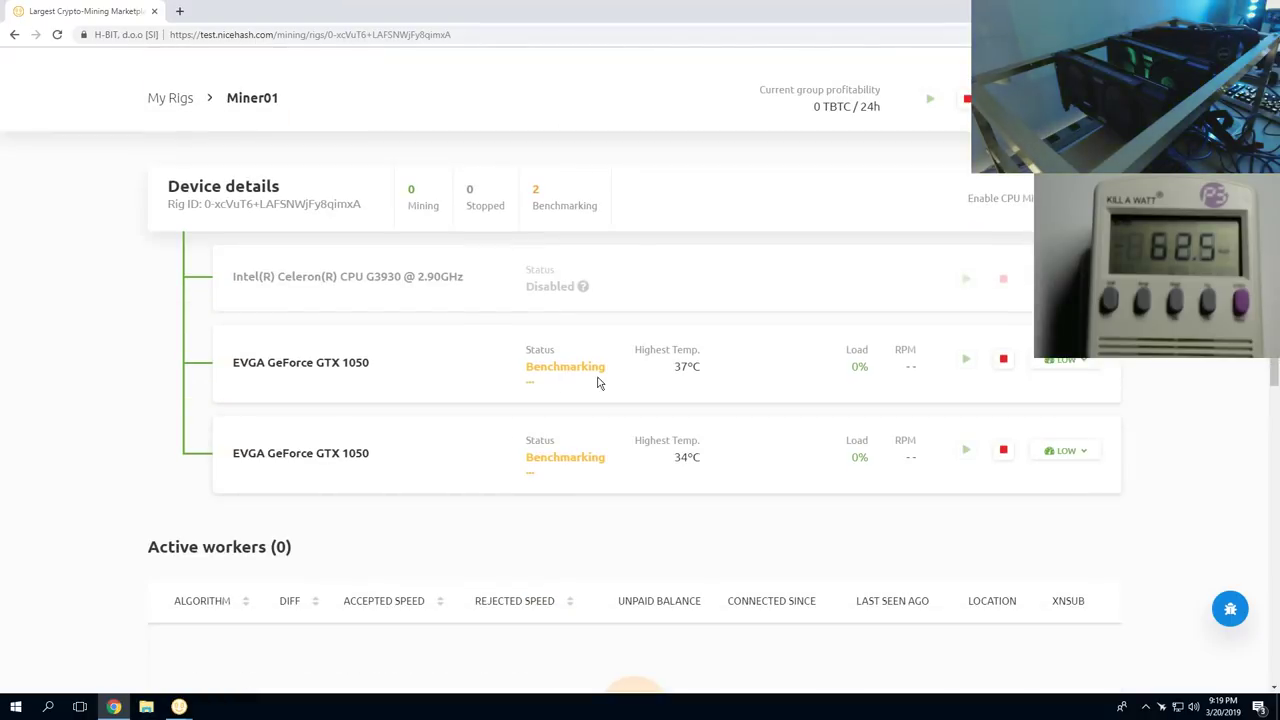
# Review Miner01's device statuses, active workers and mining history stats on its device details page
pyautogui.scroll(2, 323, 414)
pyautogui.scroll(-3, 335, 405)
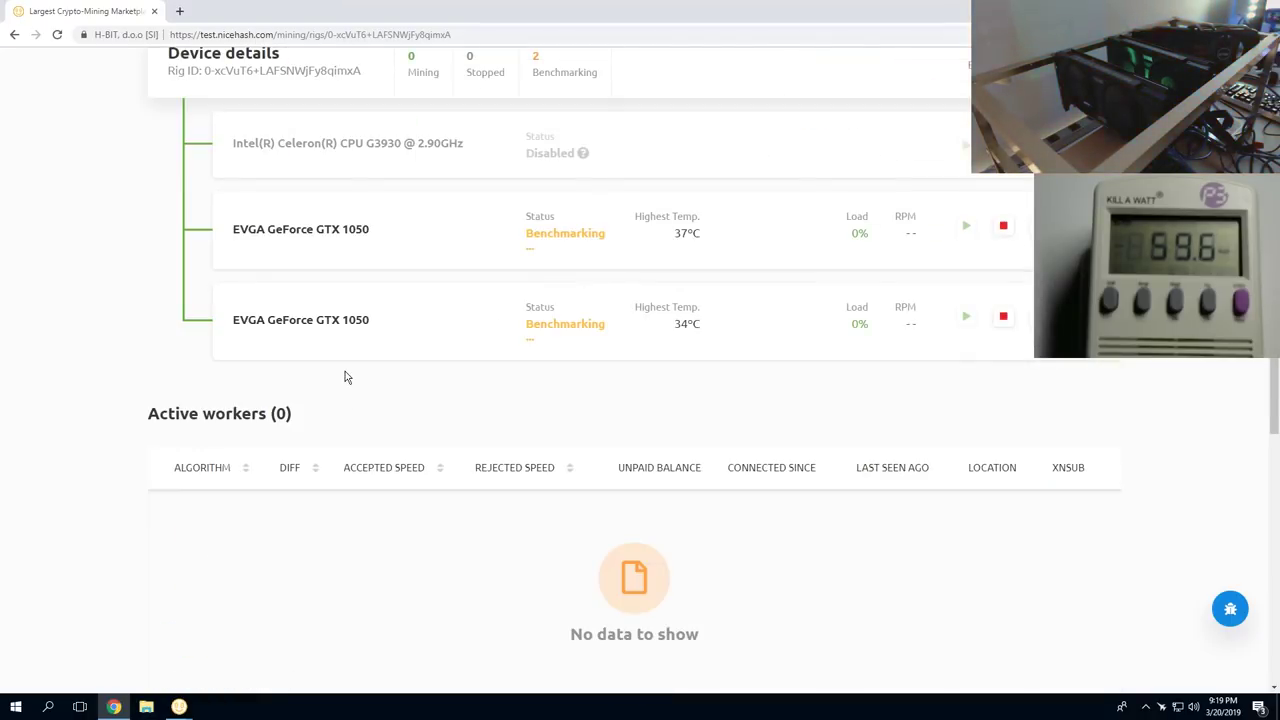
pyautogui.scroll(-3, 347, 377)
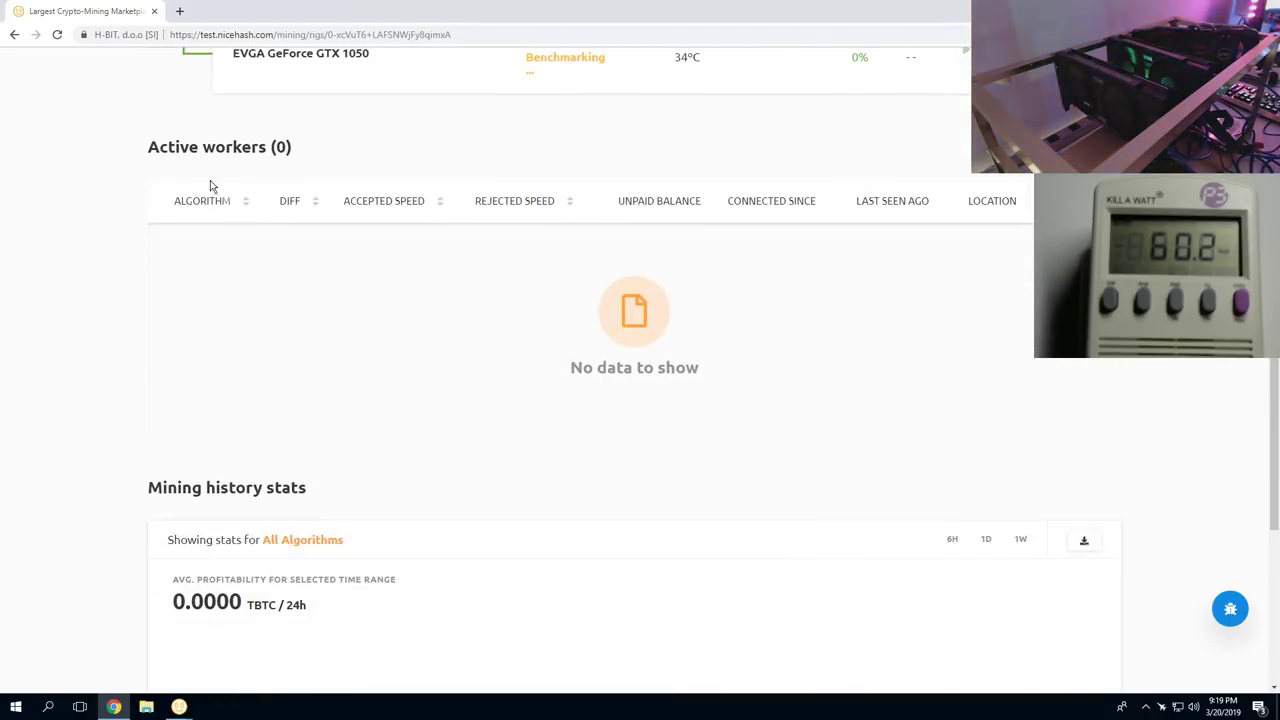
pyautogui.scroll(6, 573, 377)
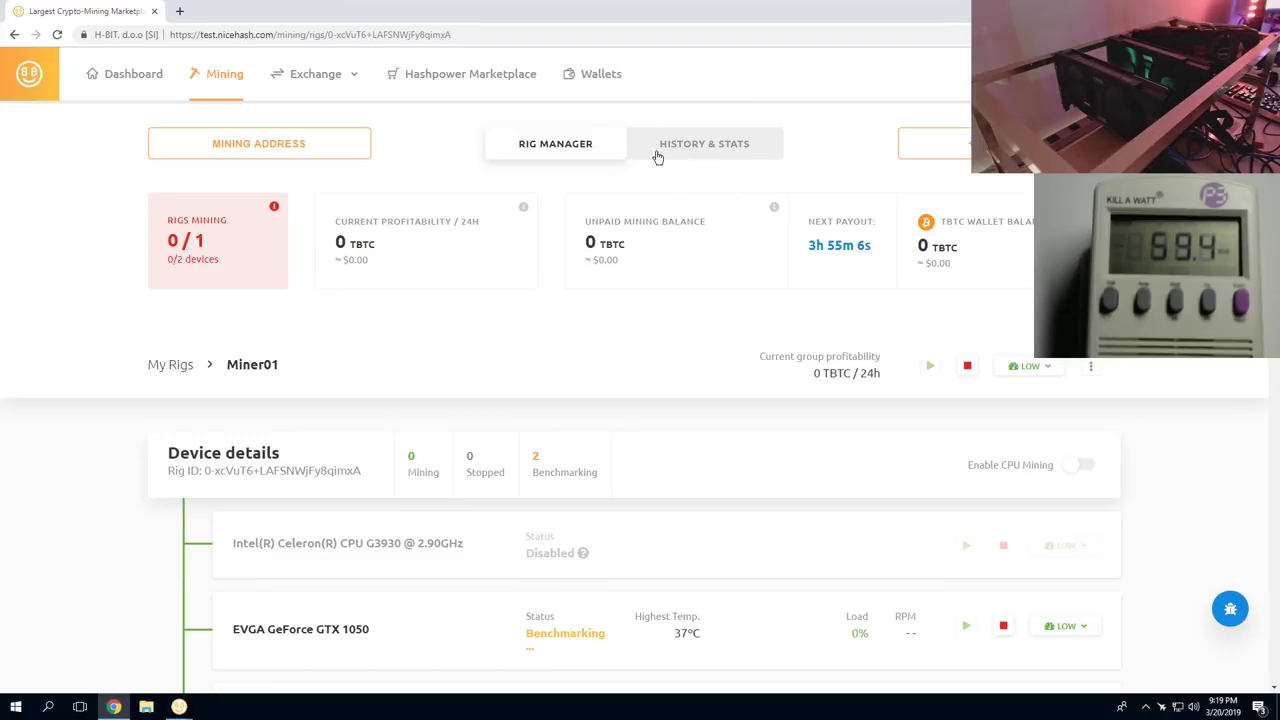
# Open the Dashboard and look over its mining status, active orders and recent activities
pyautogui.click(143, 75)
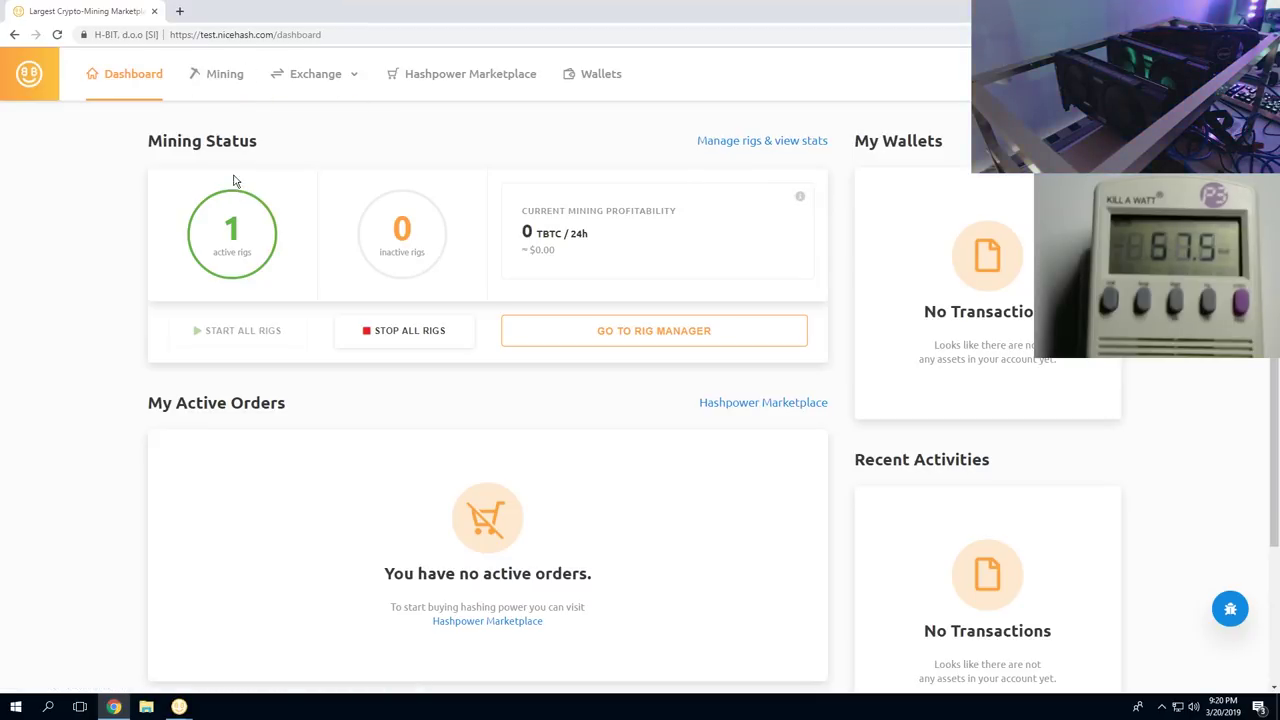
pyautogui.scroll(-2, 266, 186)
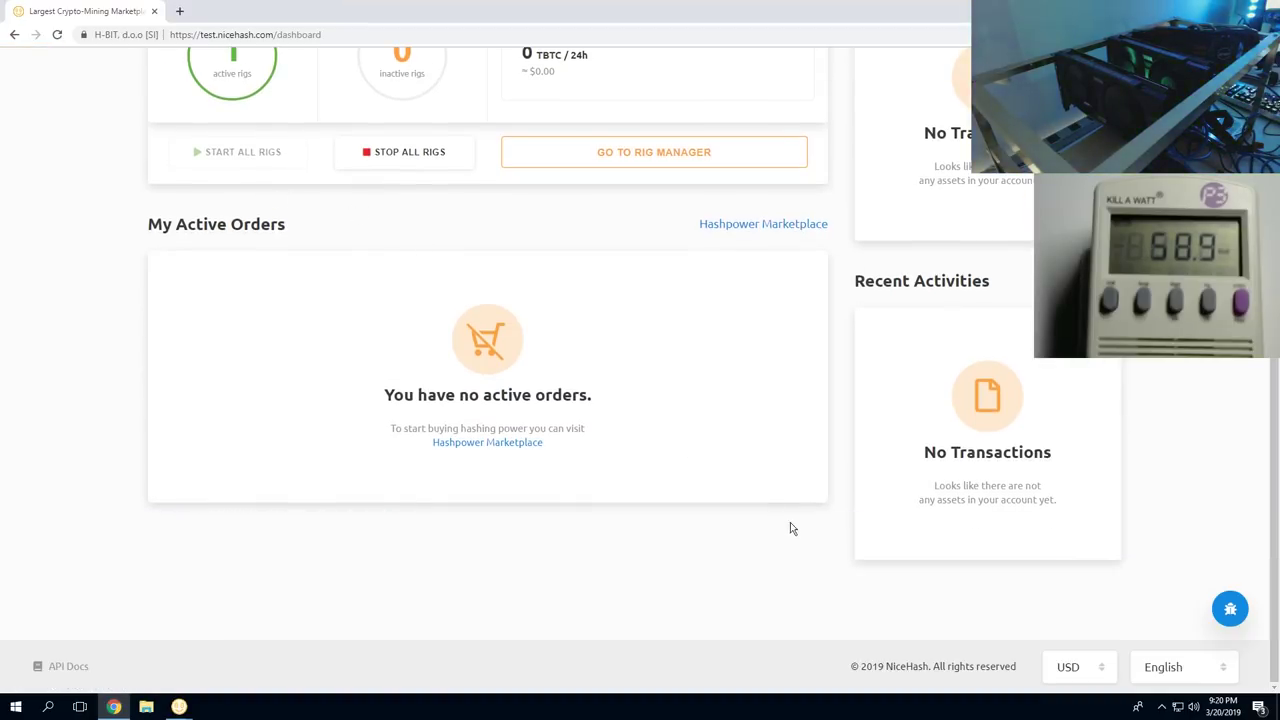
pyautogui.scroll(2, 630, 454)
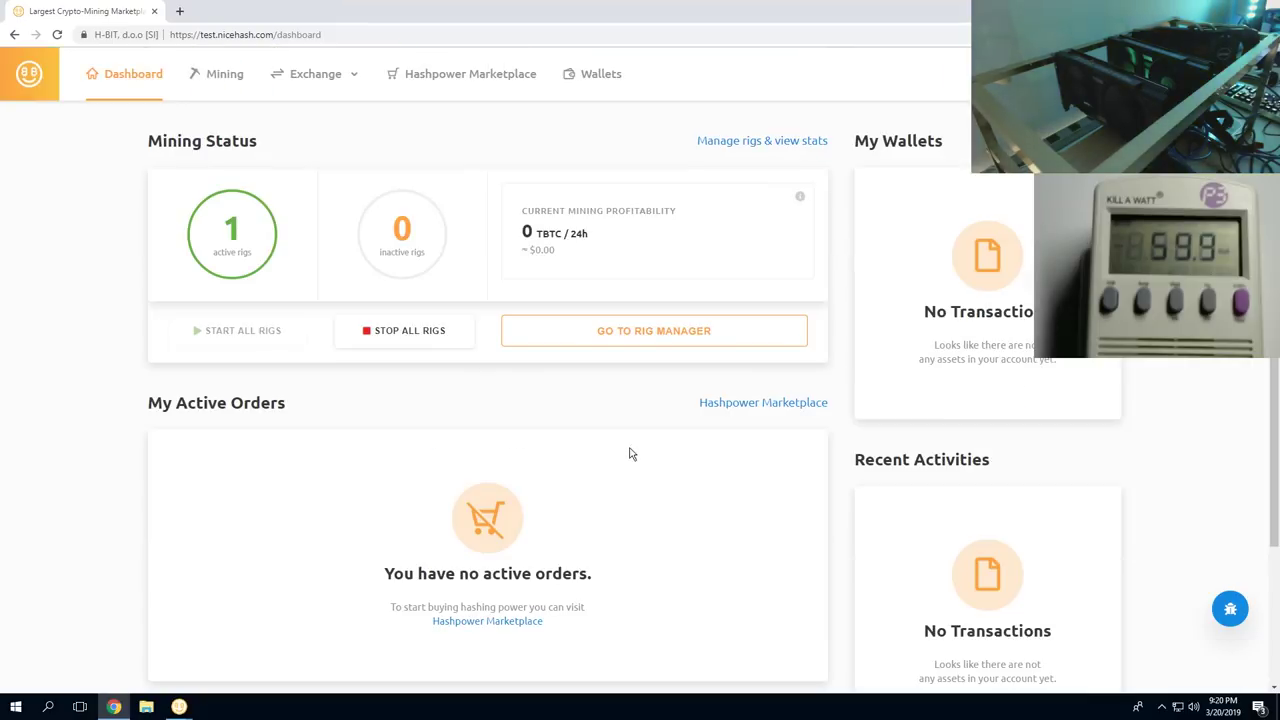
# Open the Exchange's simple view and browse the currencies available for spending
pyautogui.click(320, 80)
pyautogui.click(328, 112)
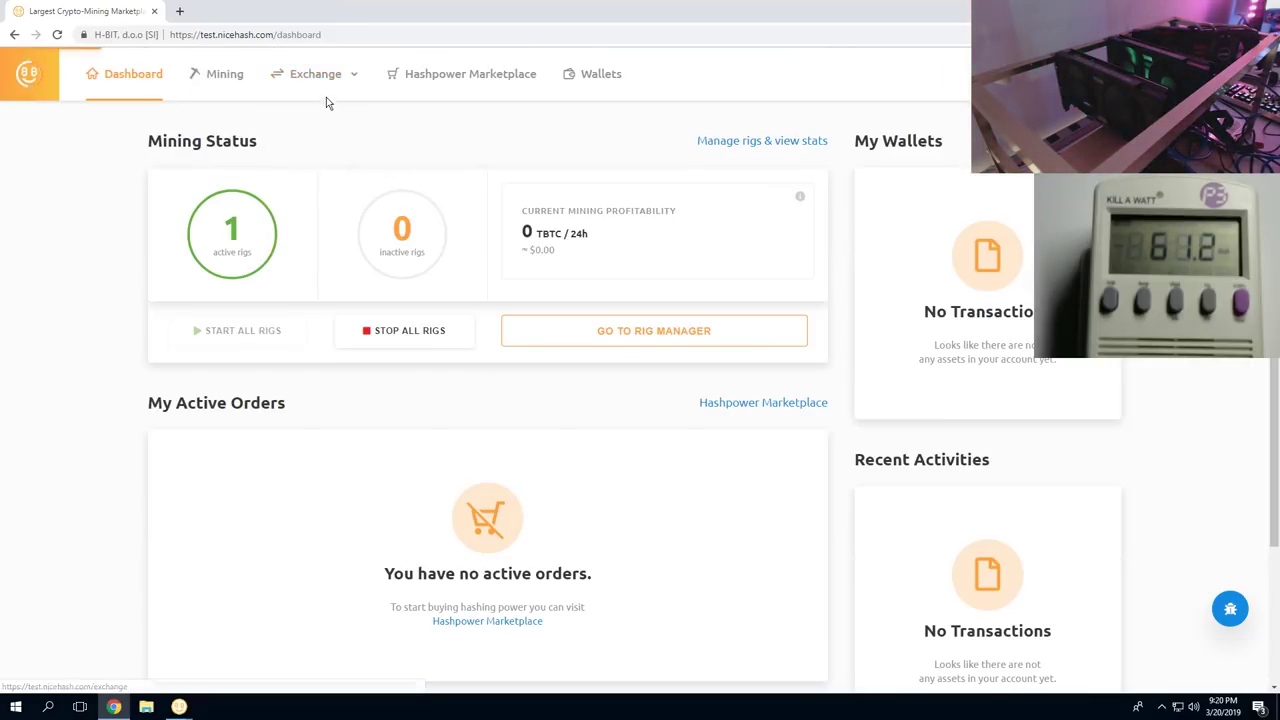
pyautogui.scroll(-1, 373, 240)
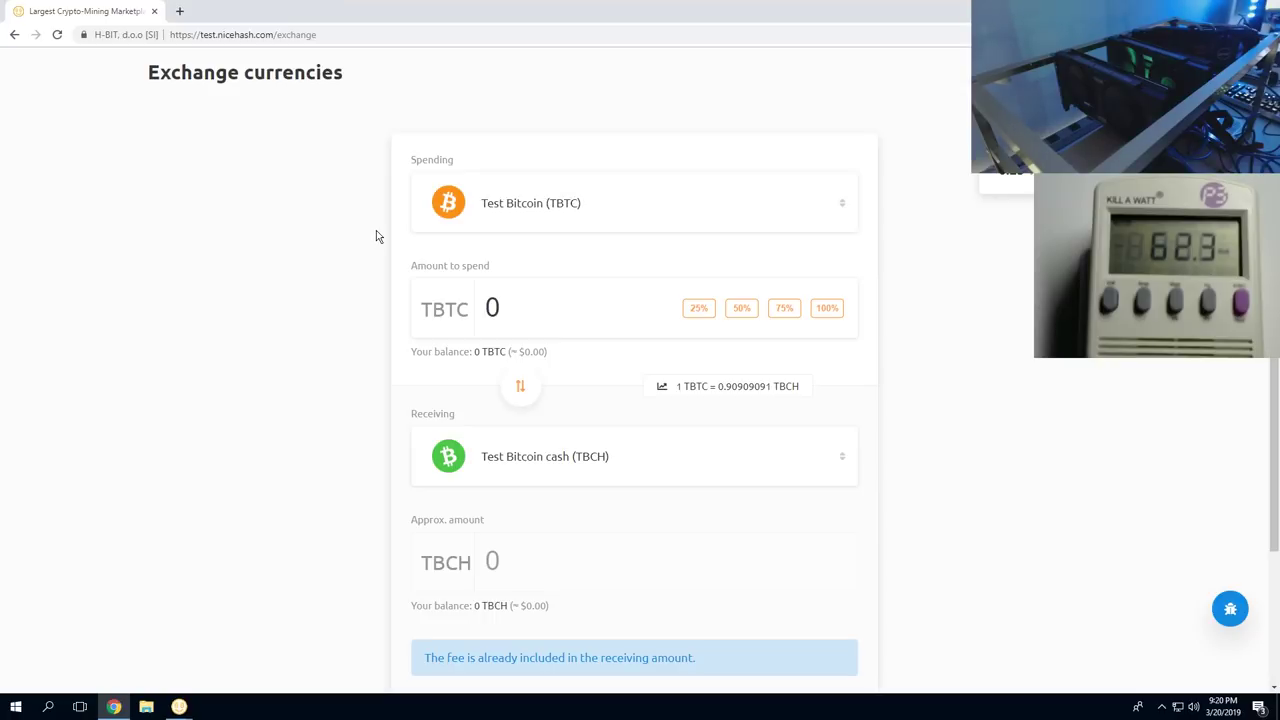
pyautogui.scroll(1, 340, 214)
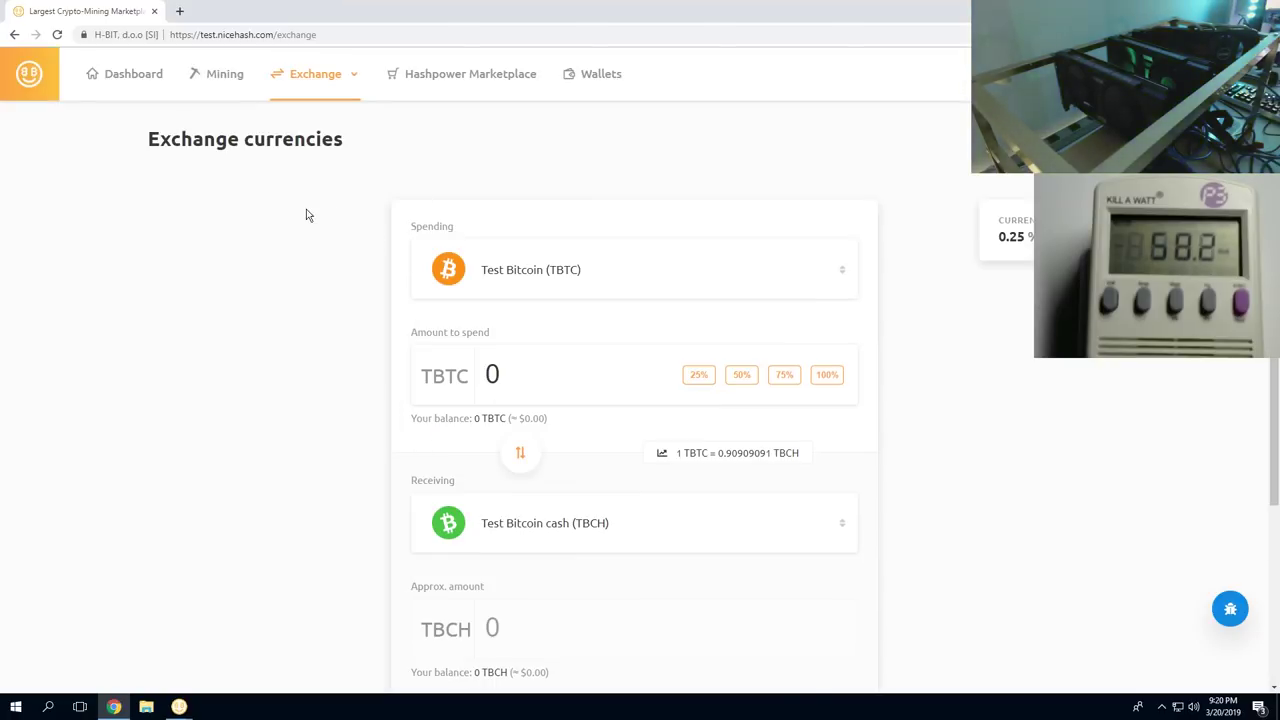
pyautogui.click(568, 266)
pyautogui.scroll(-1, 494, 400)
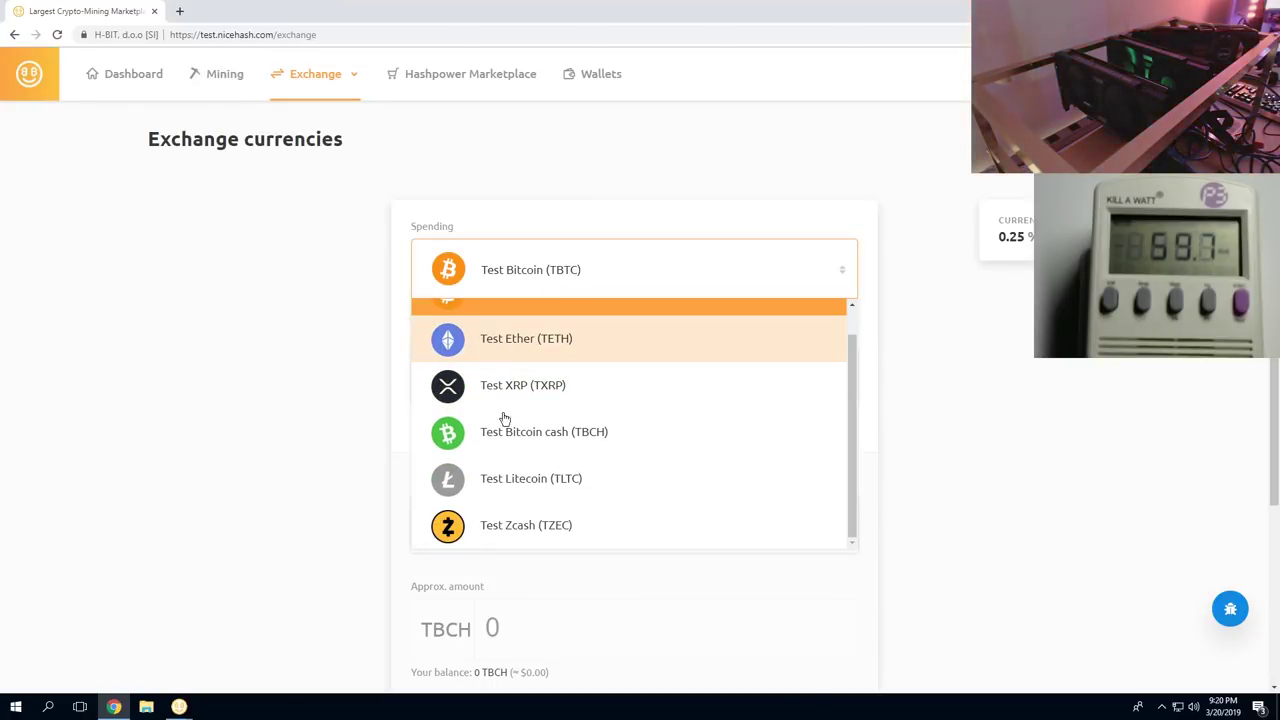
pyautogui.scroll(1, 520, 520)
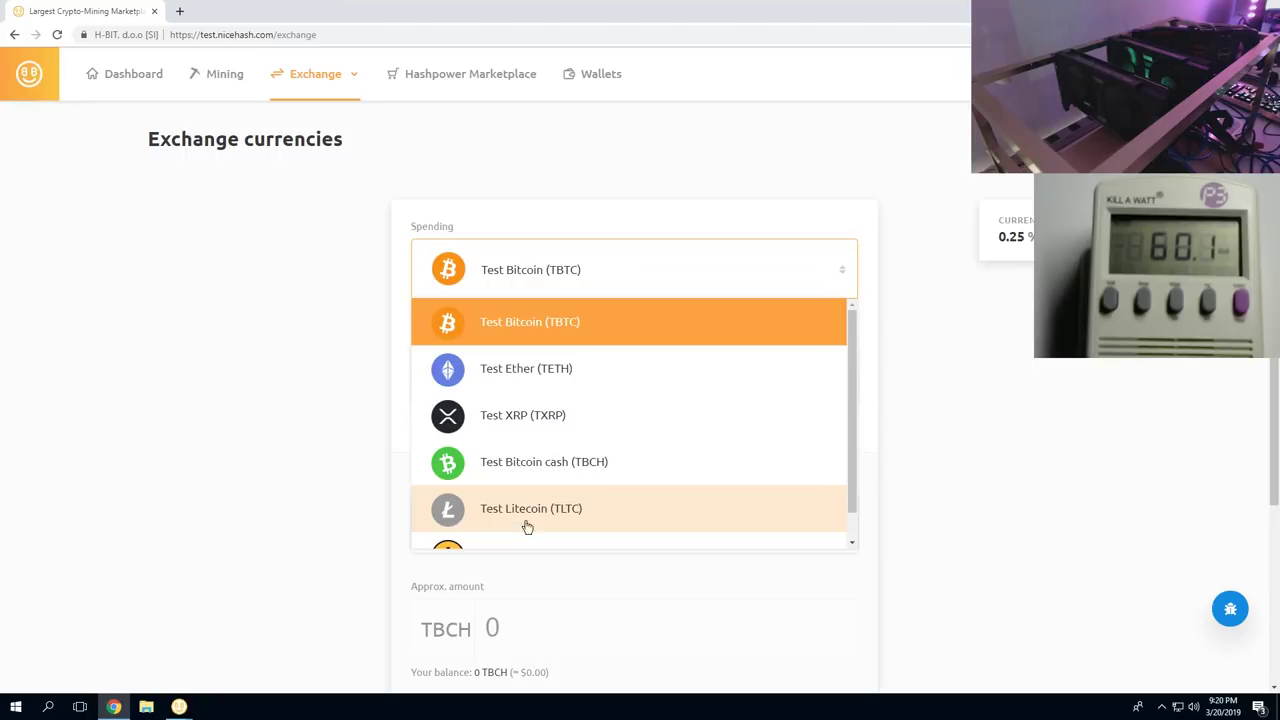
# Set the exchange to spend 50% of the Test Ether (TETH) balance and receive Test Bitcoin (TBTC)
pyautogui.click(507, 378)
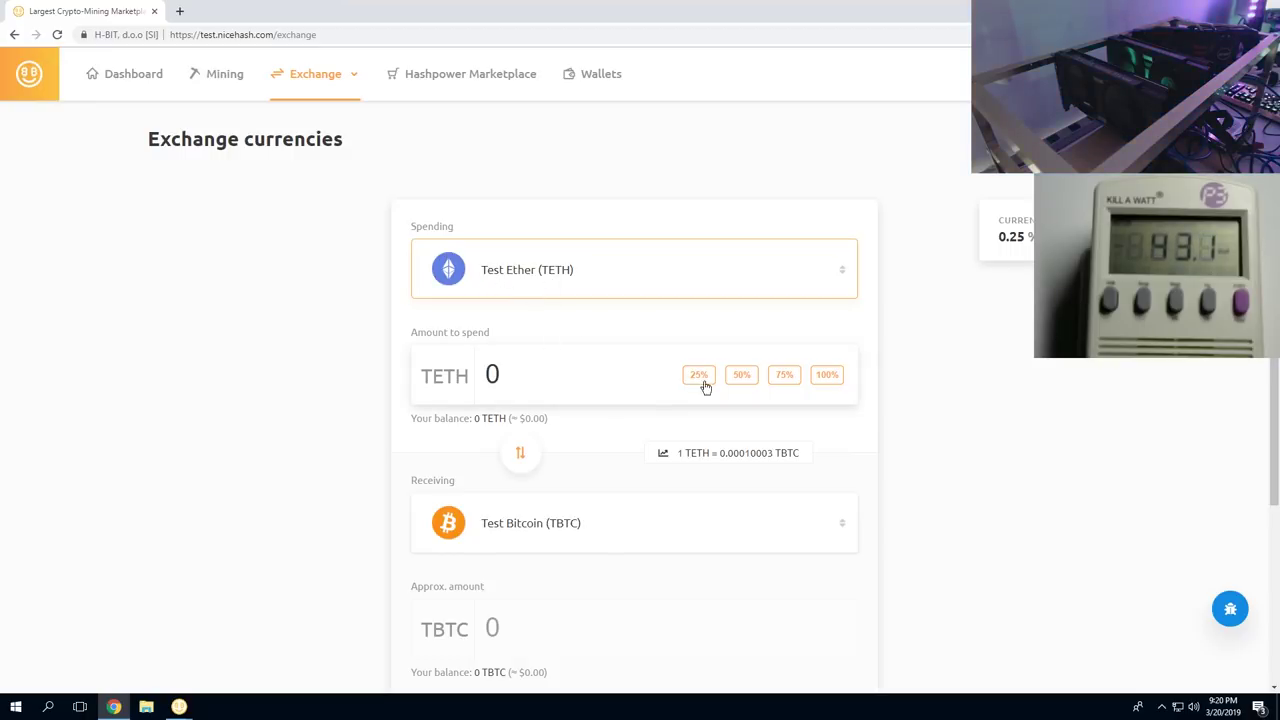
pyautogui.click(741, 375)
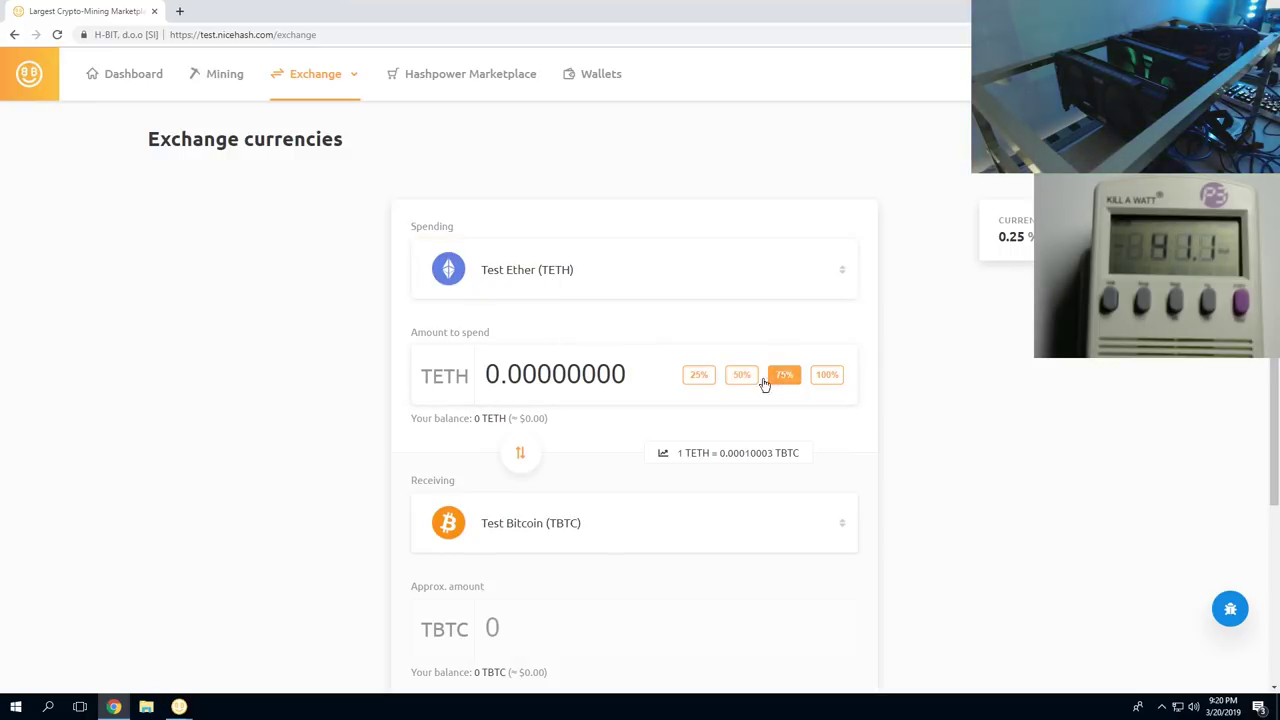
pyautogui.scroll(-3, 384, 390)
pyautogui.scroll(1, 509, 391)
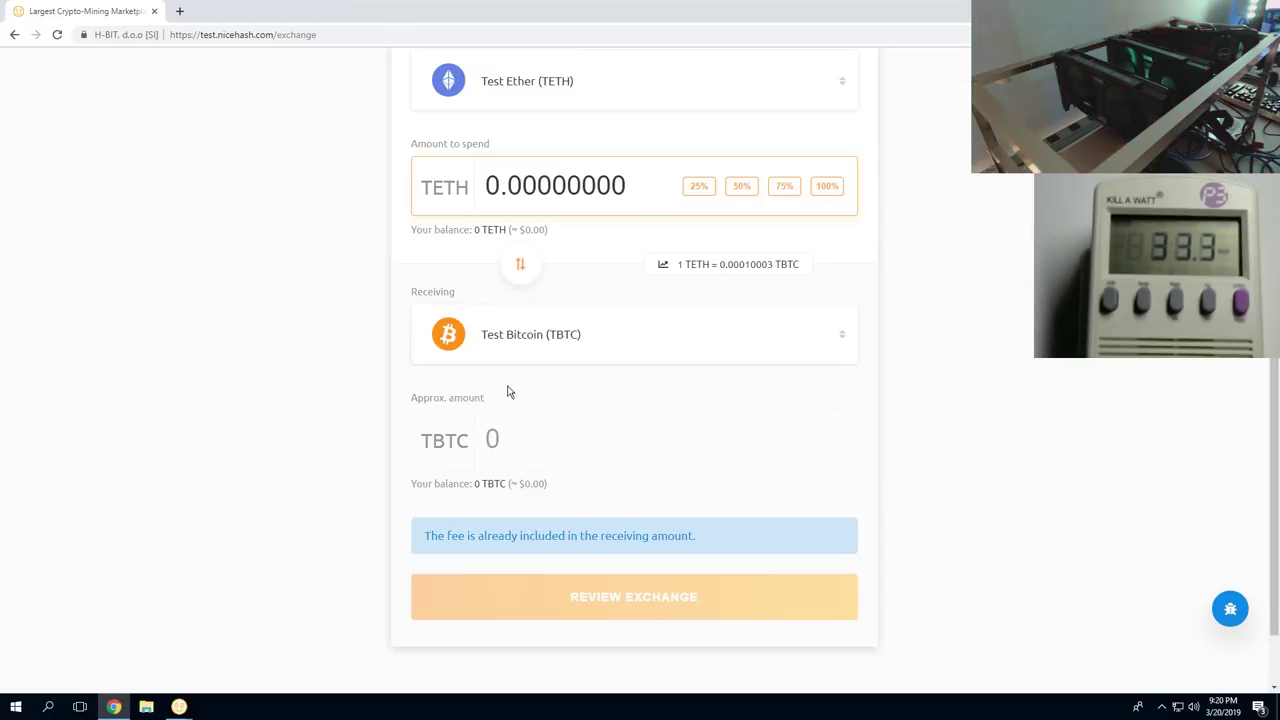
pyautogui.click(509, 351)
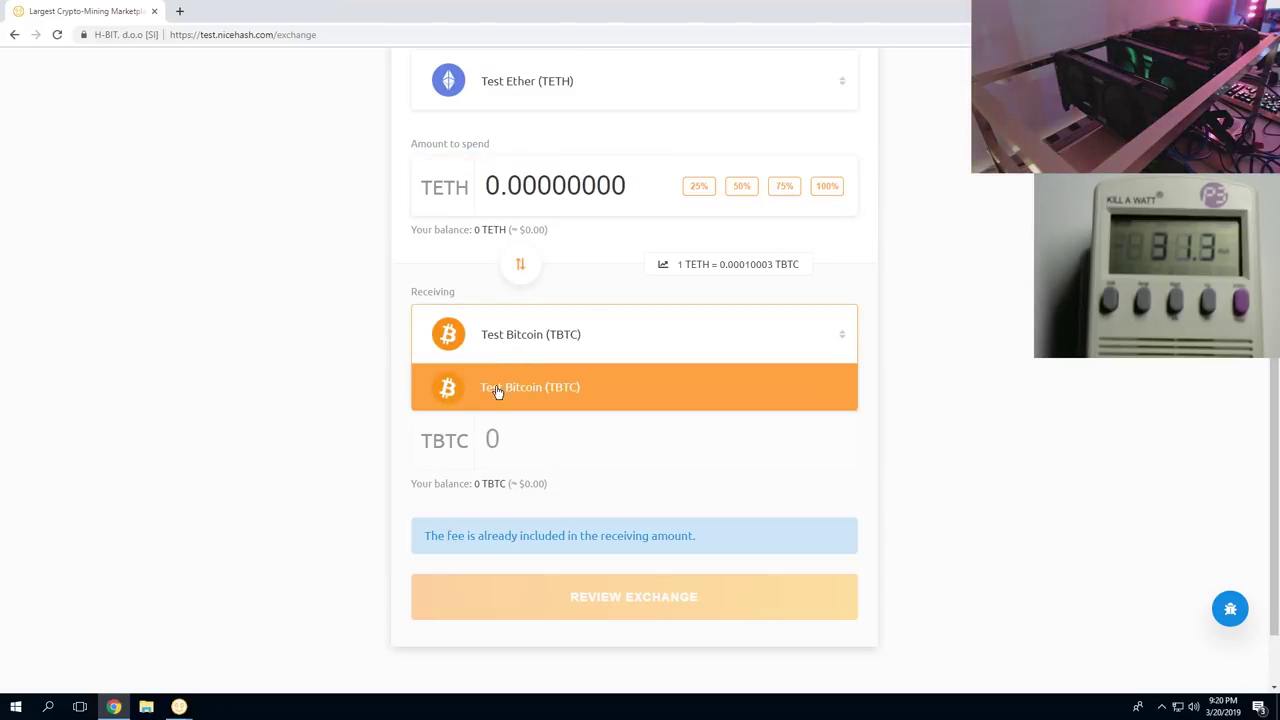
pyautogui.click(497, 391)
pyautogui.scroll(2, 310, 391)
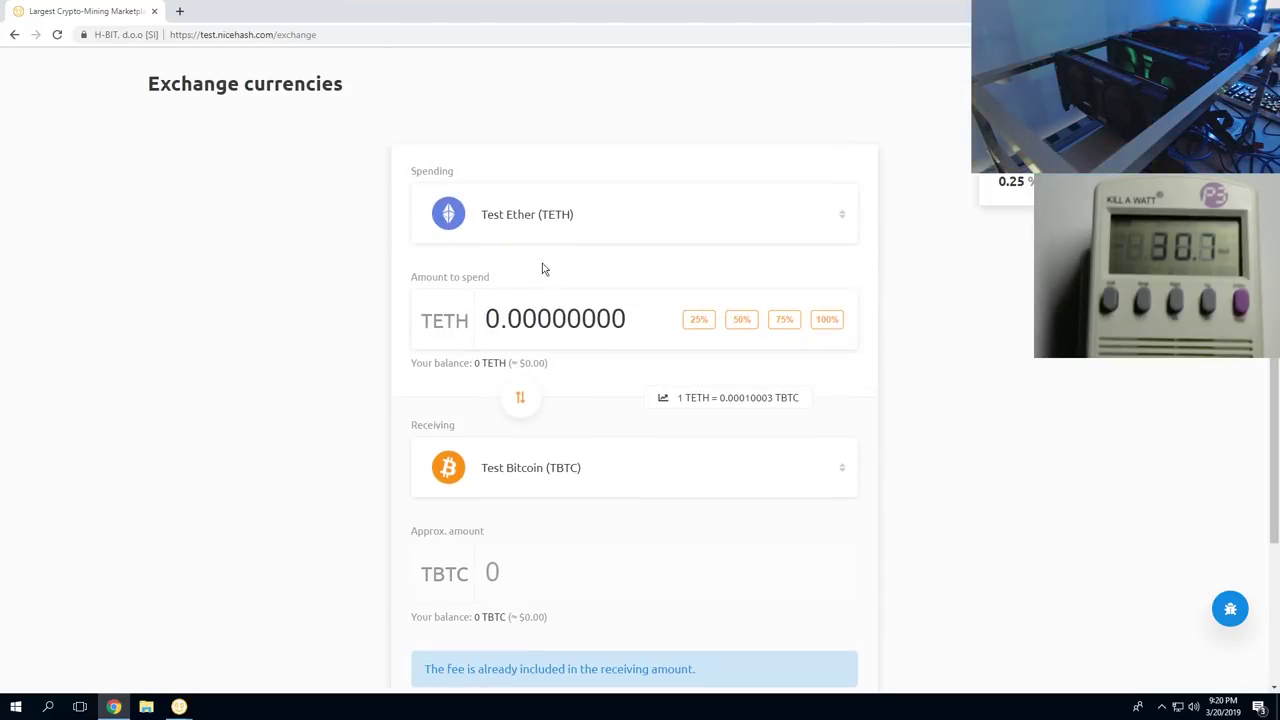
# Switch the exchange's spending currency back to Test Bitcoin (TBTC)
pyautogui.click(551, 229)
pyautogui.scroll(2, 491, 329)
pyautogui.click(537, 272)
pyautogui.click(514, 292)
pyautogui.scroll(1, 494, 323)
pyautogui.click(490, 330)
# Browse the currencies that can be received in exchange for Test Bitcoin, keeping Test Bitcoin cash (TBCH) selected
pyautogui.click(494, 520)
pyautogui.scroll(-1, 497, 518)
pyautogui.scroll(-1, 510, 493)
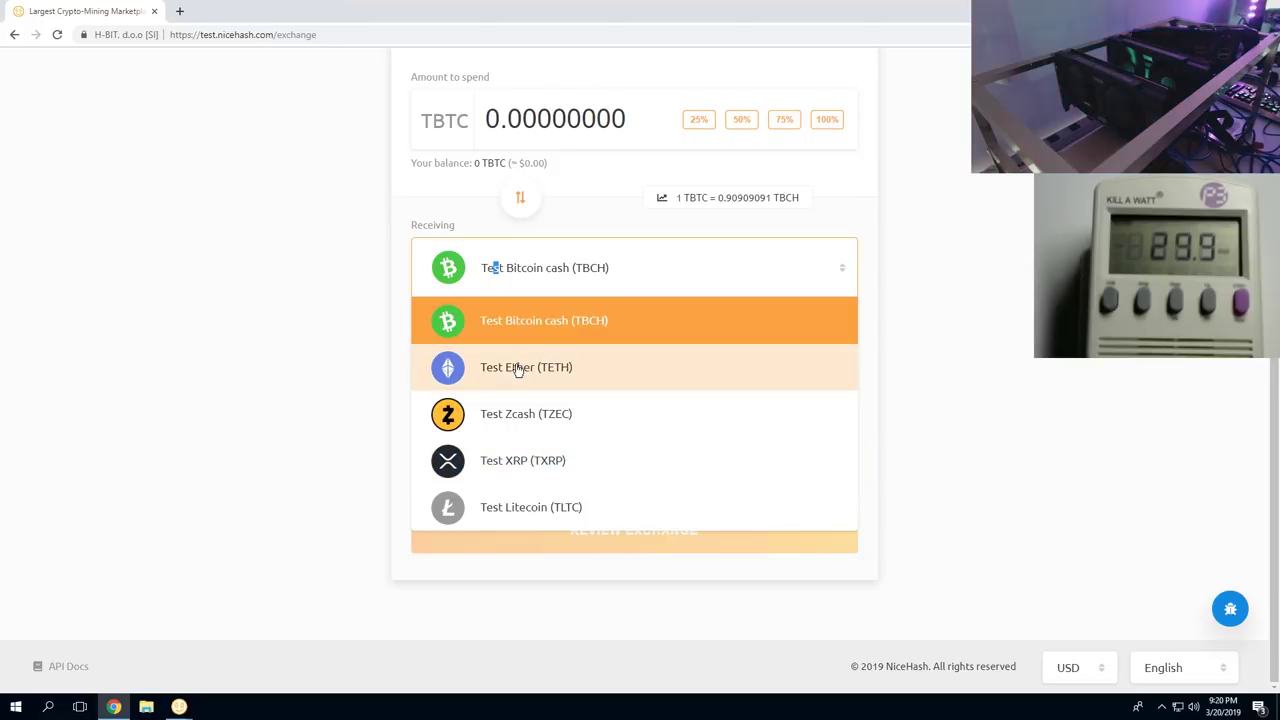
pyautogui.click(266, 466)
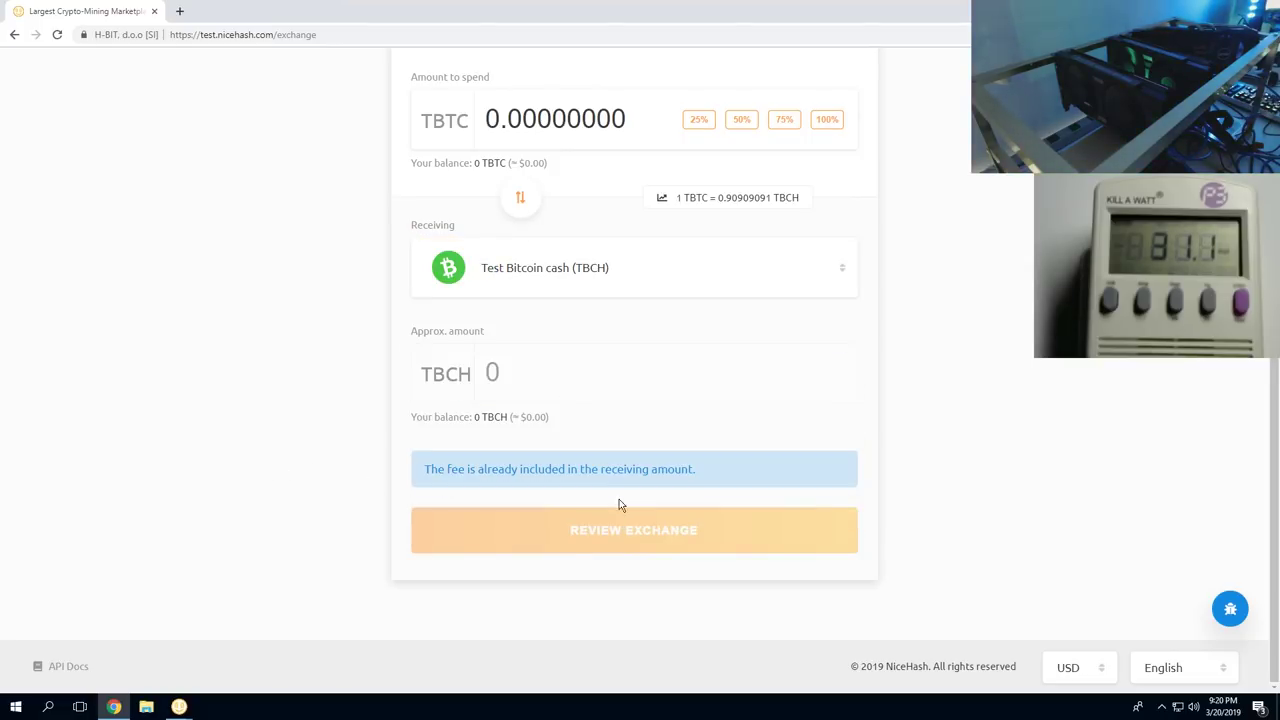
pyautogui.scroll(1, 615, 500)
pyautogui.scroll(1, 619, 500)
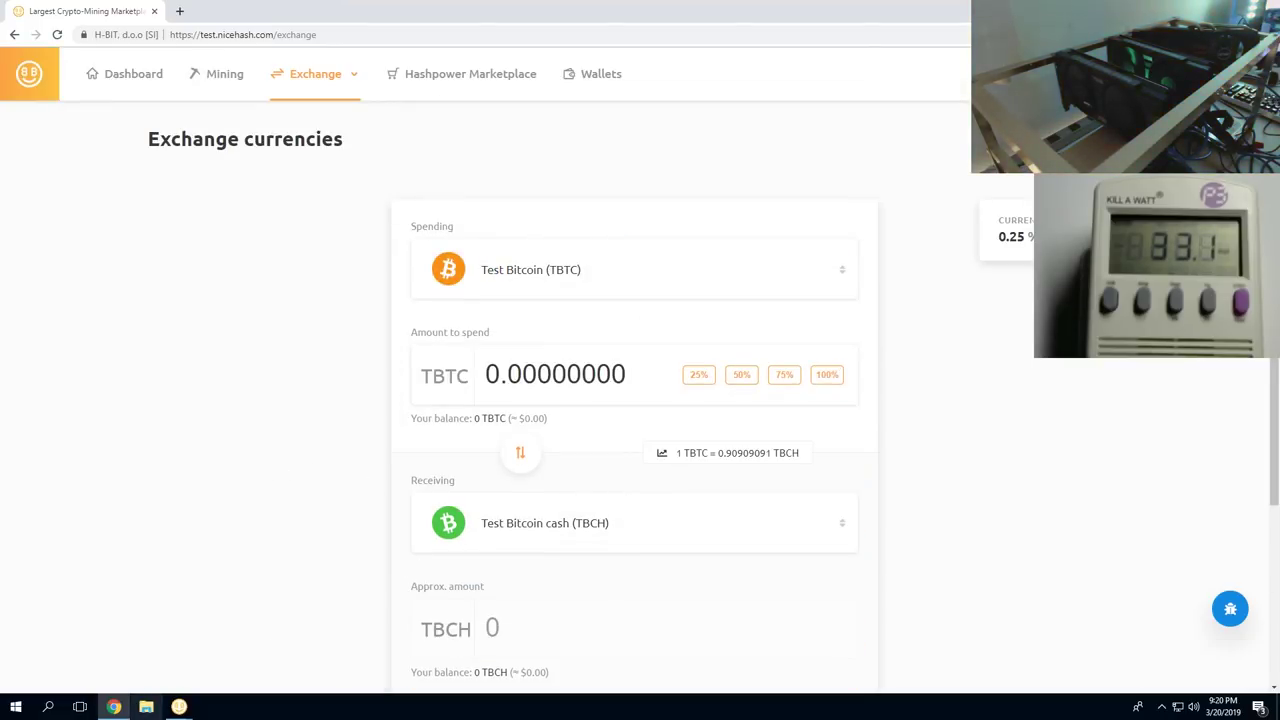
# Dismiss the benchmark finished report, check GPU#2's algorithms in NiceHash Miner Legacy's Benchmark window, and close that window
pyautogui.moveTo(179, 706)
pyautogui.click(357, 658)
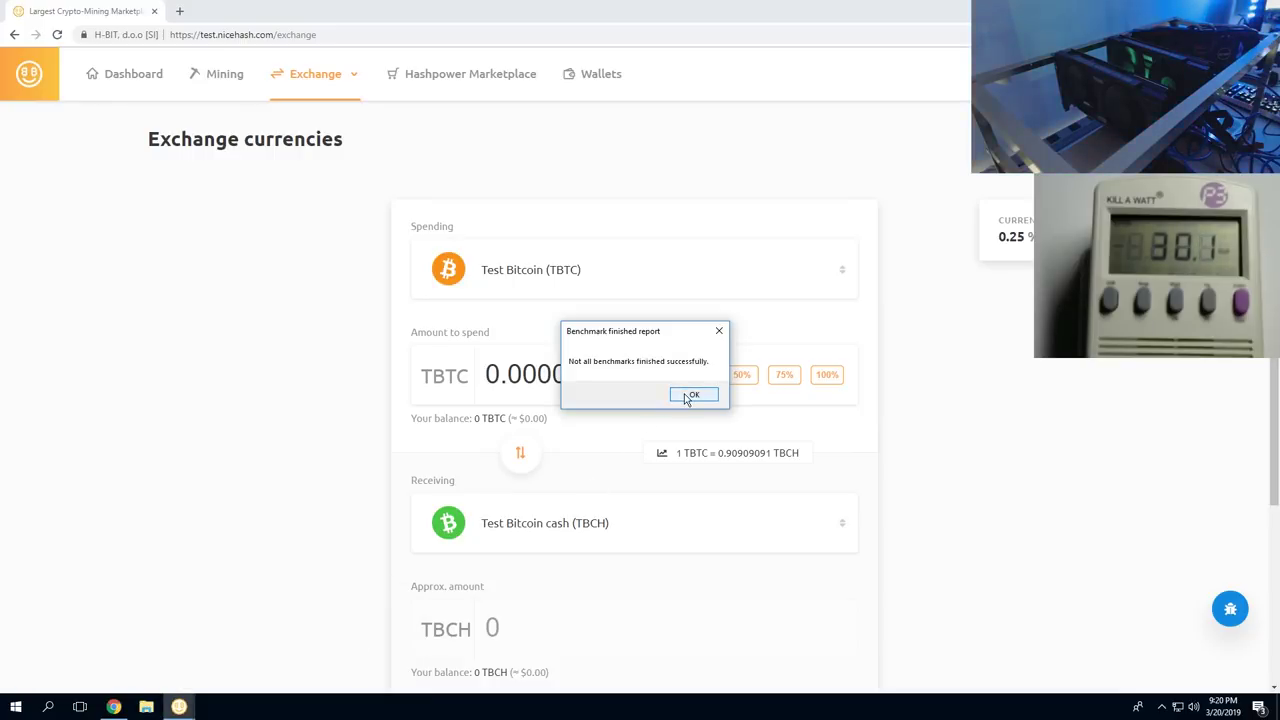
pyautogui.click(688, 396)
pyautogui.moveTo(179, 706)
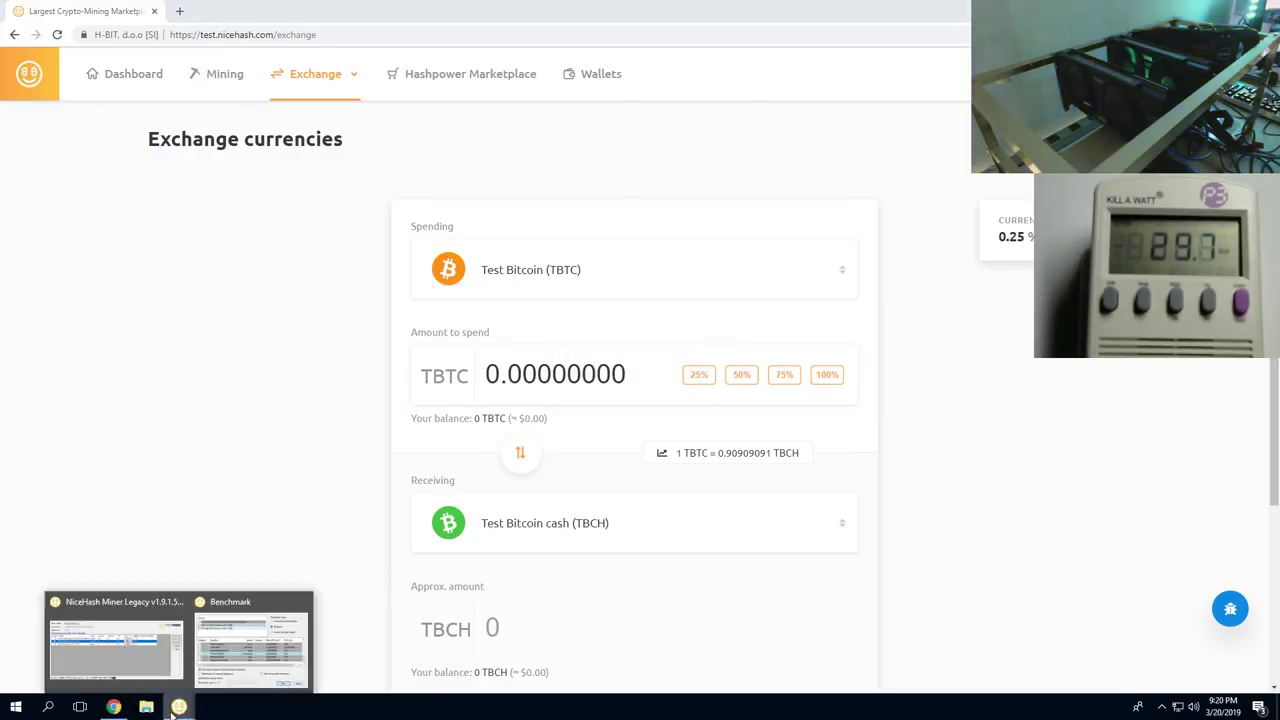
pyautogui.click(265, 640)
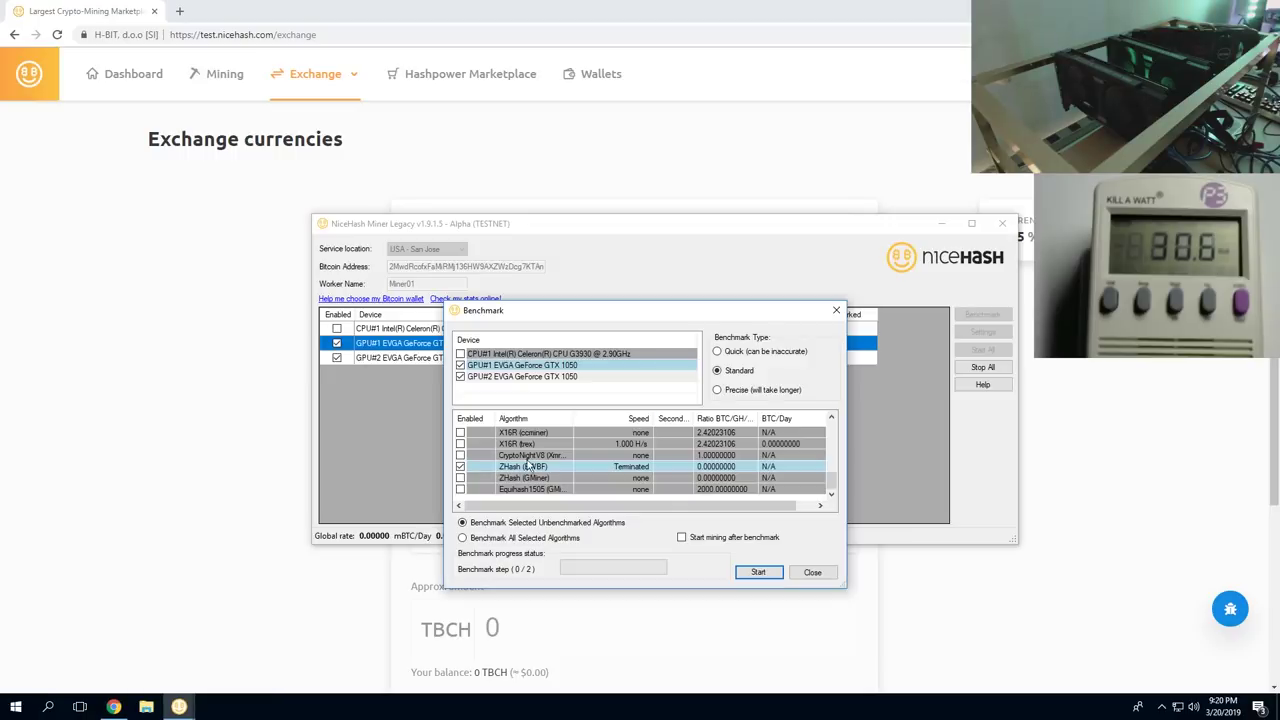
pyautogui.click(552, 377)
pyautogui.click(810, 572)
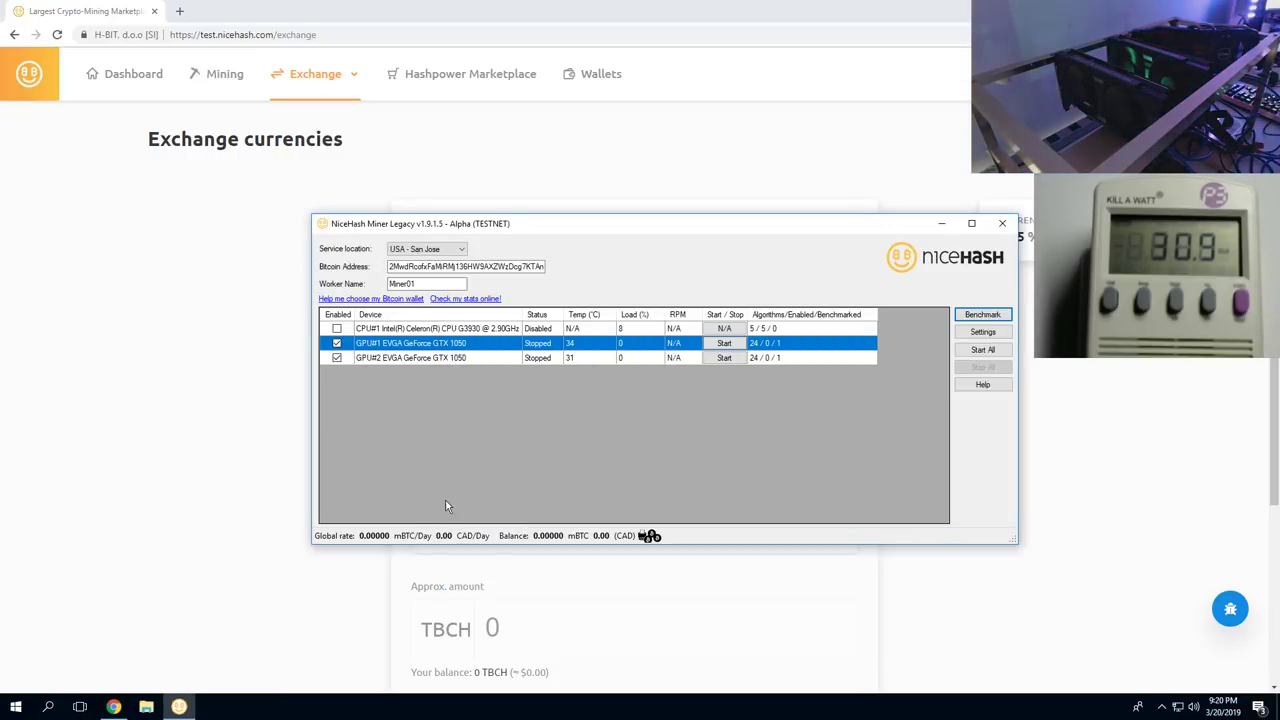
# Open the Rig Manager in Chrome, and start all devices in NiceHash Miner Legacy, dismissing the benchmark report
pyautogui.click(257, 200)
pyautogui.click(226, 76)
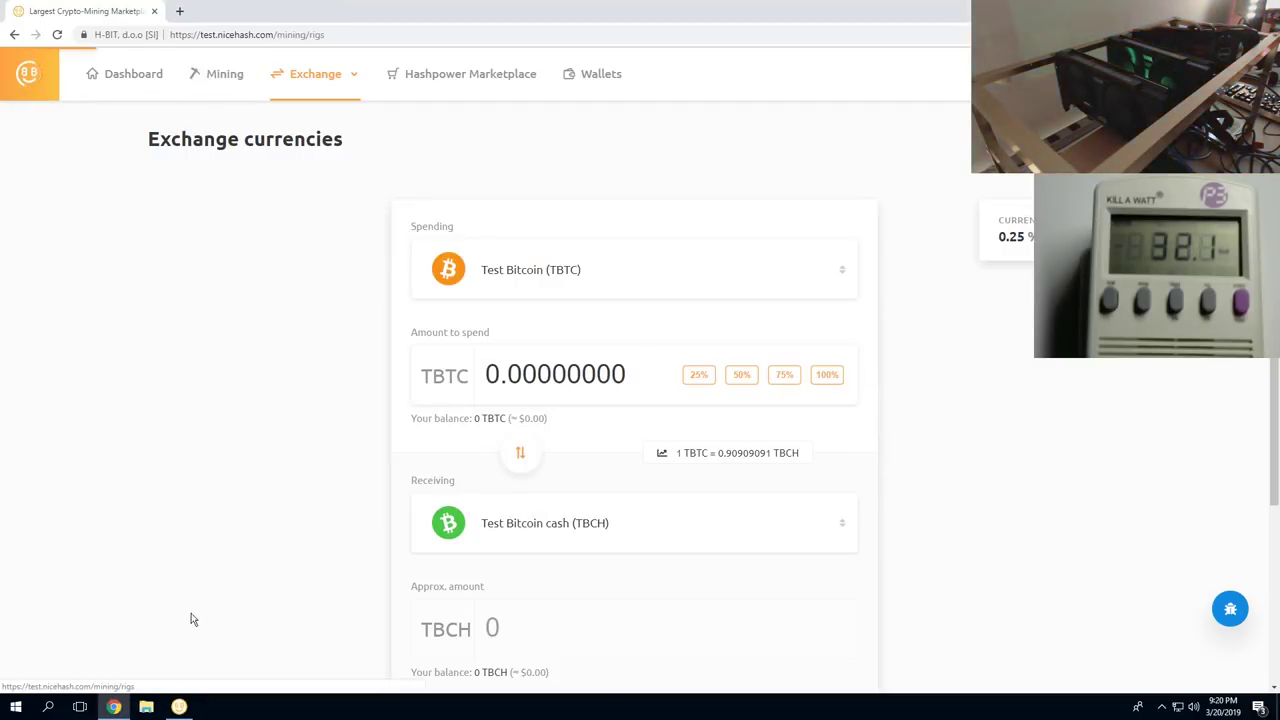
pyautogui.click(983, 349)
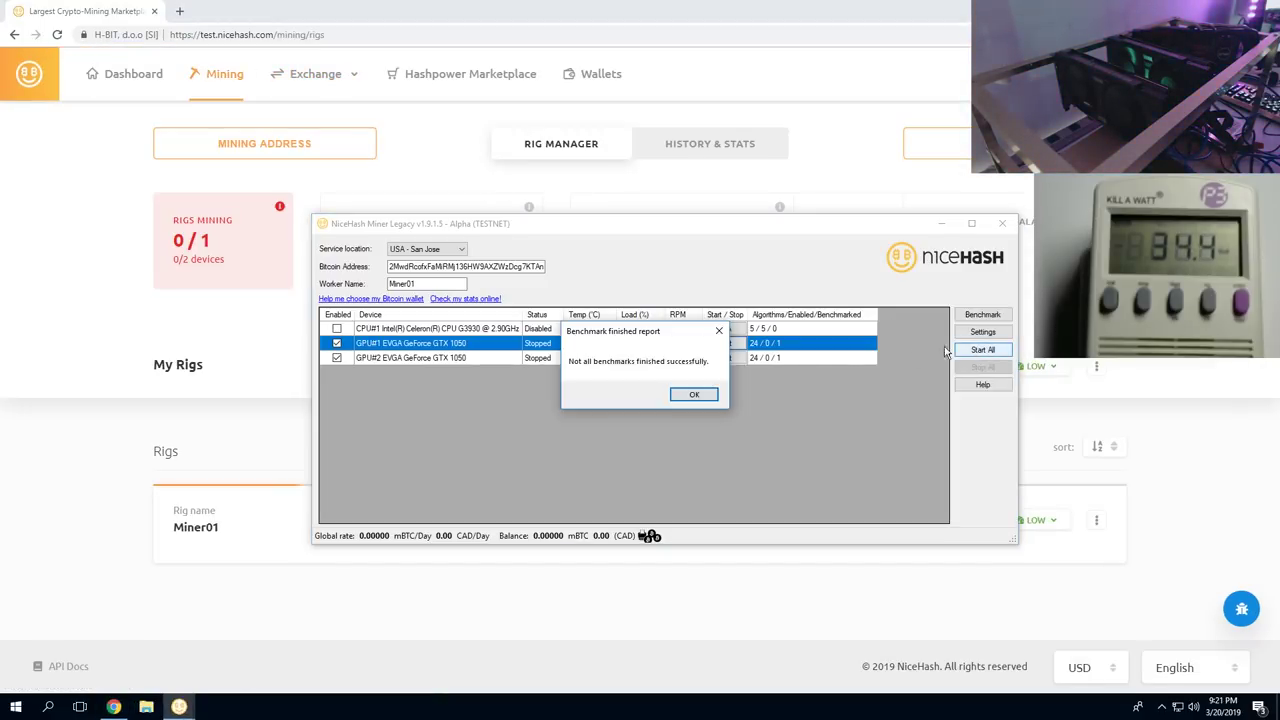
pyautogui.click(690, 398)
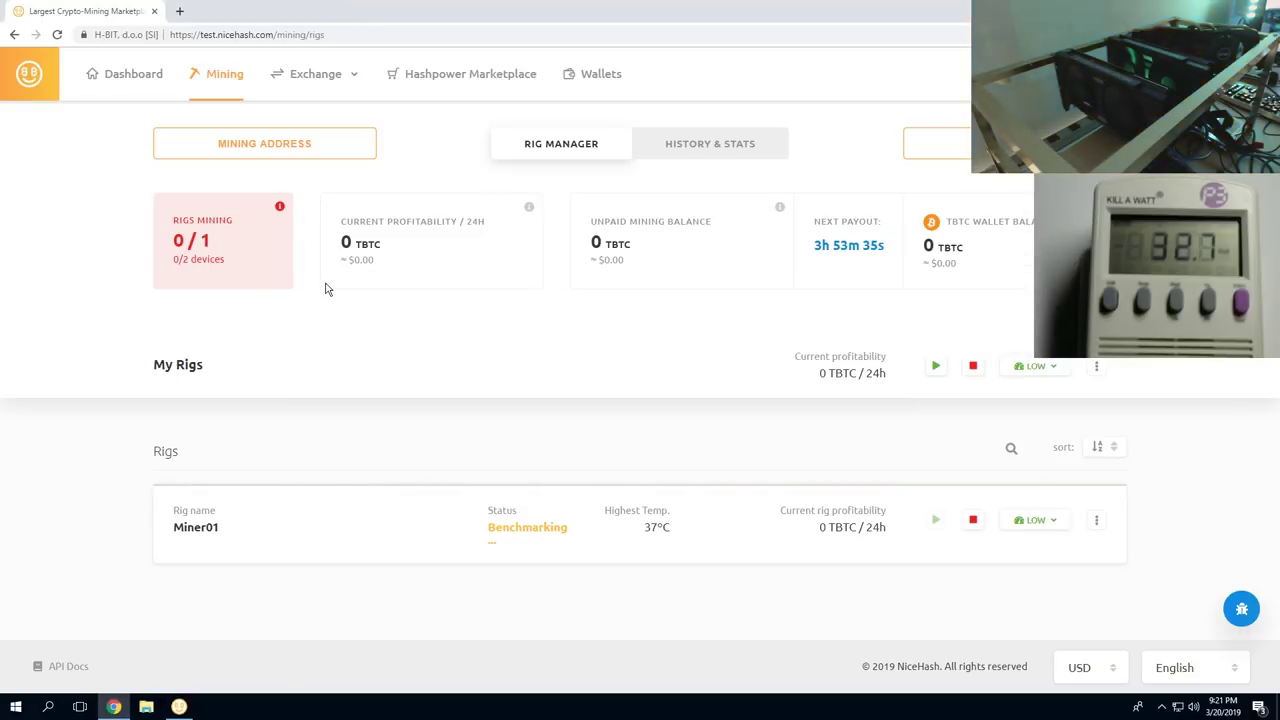
# Open Miner01 from the rig list and examine its GPU statuses and active workers
pyautogui.click(198, 530)
pyautogui.scroll(-2, 260, 505)
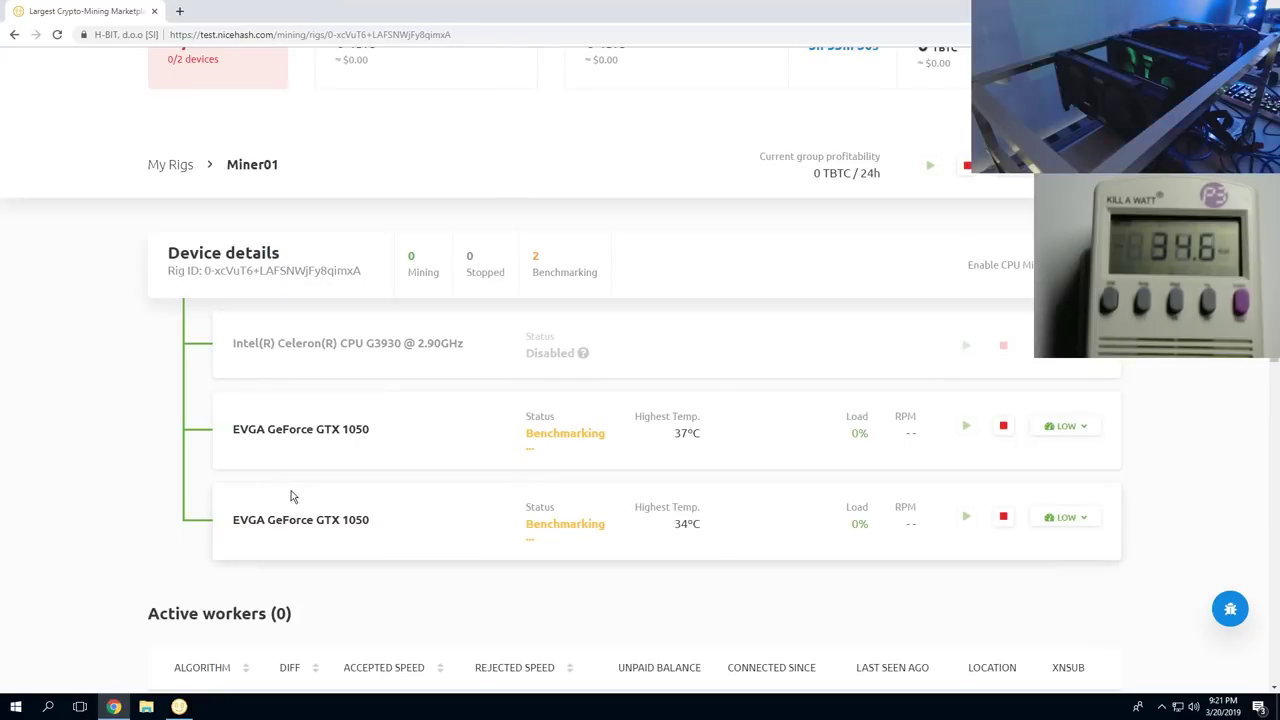
pyautogui.scroll(2, 305, 505)
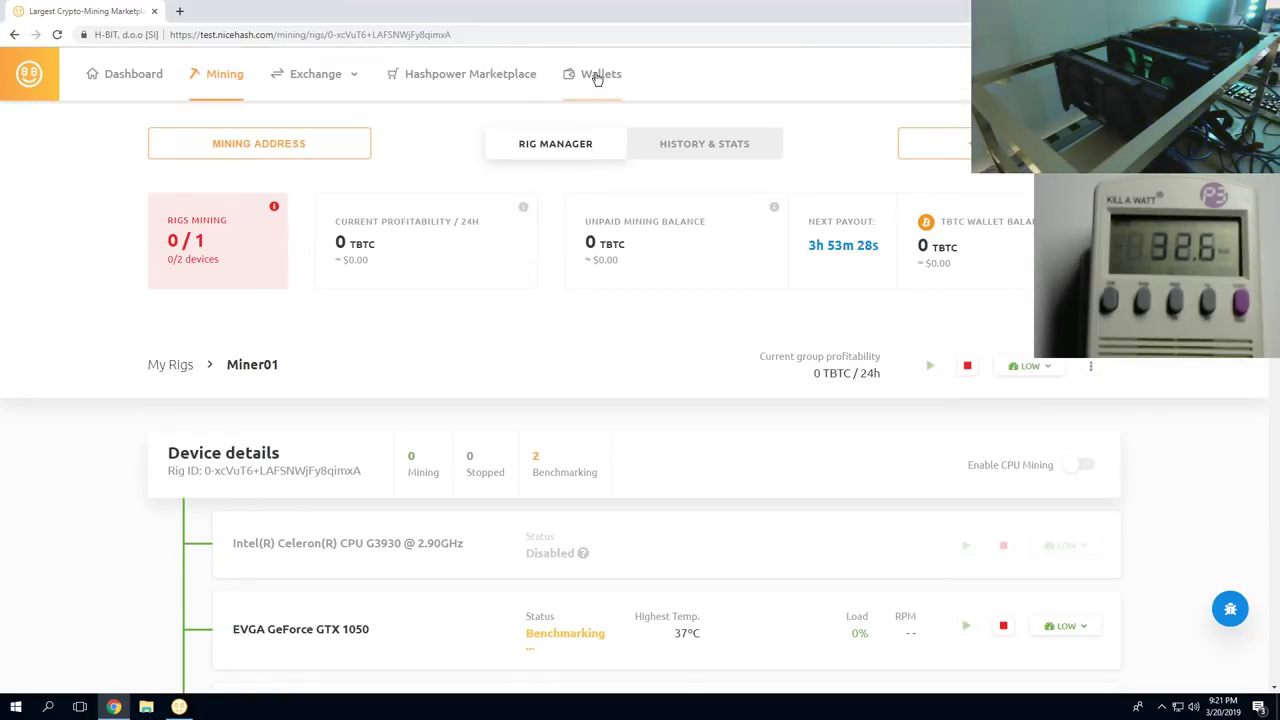
pyautogui.scroll(-5, 610, 107)
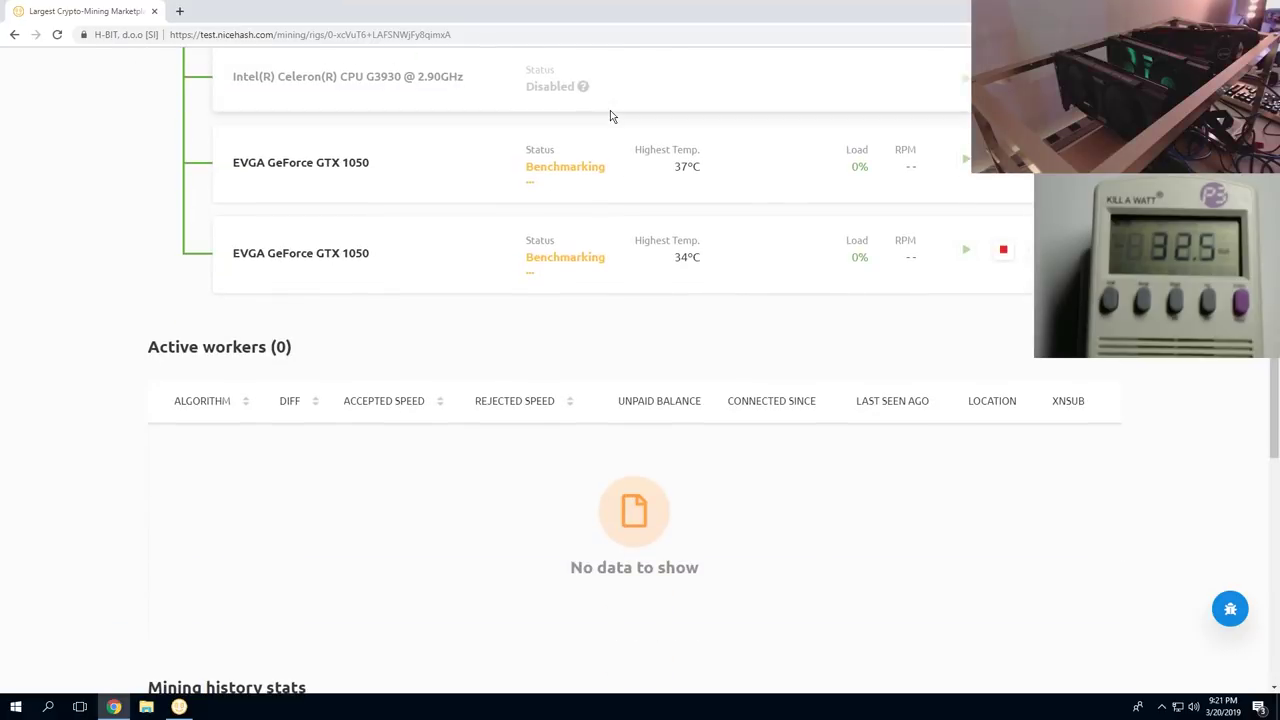
pyautogui.scroll(-2, 600, 115)
pyautogui.scroll(7, 450, 115)
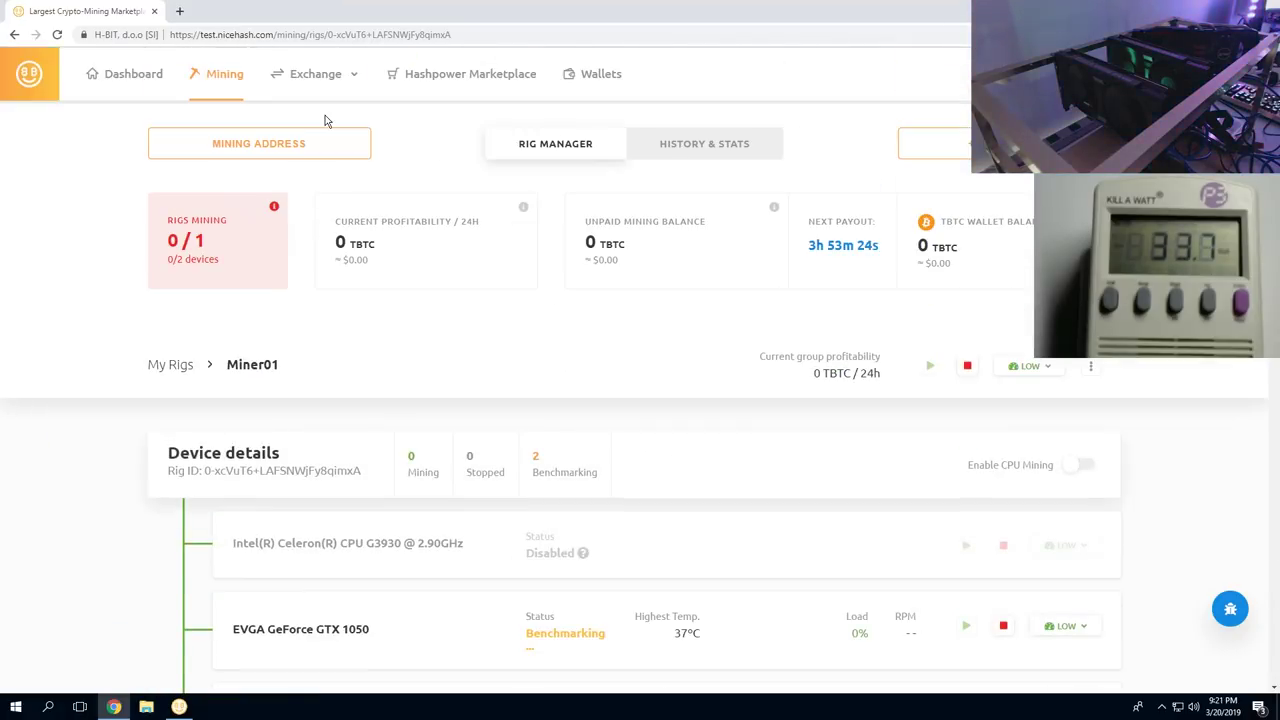
# Look over the Hashpower Marketplace and Exchange pages, and return to the Dashboard's mining overview
pyautogui.click(455, 71)
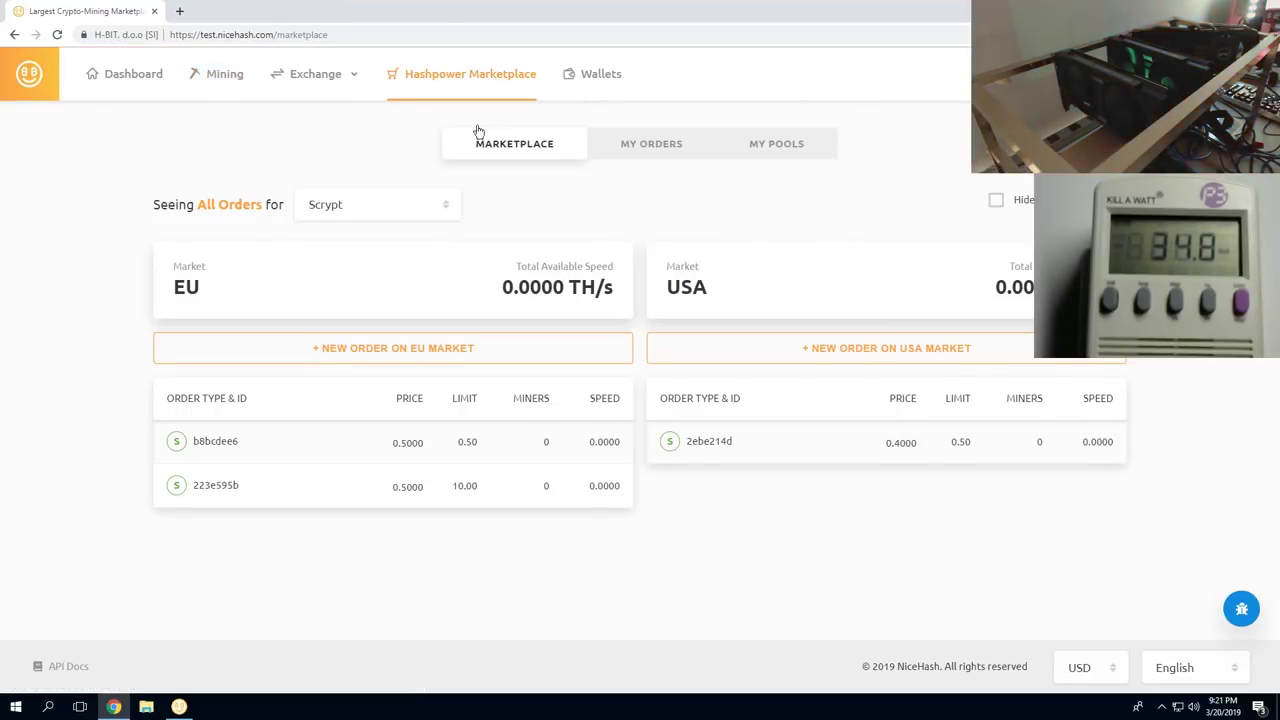
pyautogui.click(330, 123)
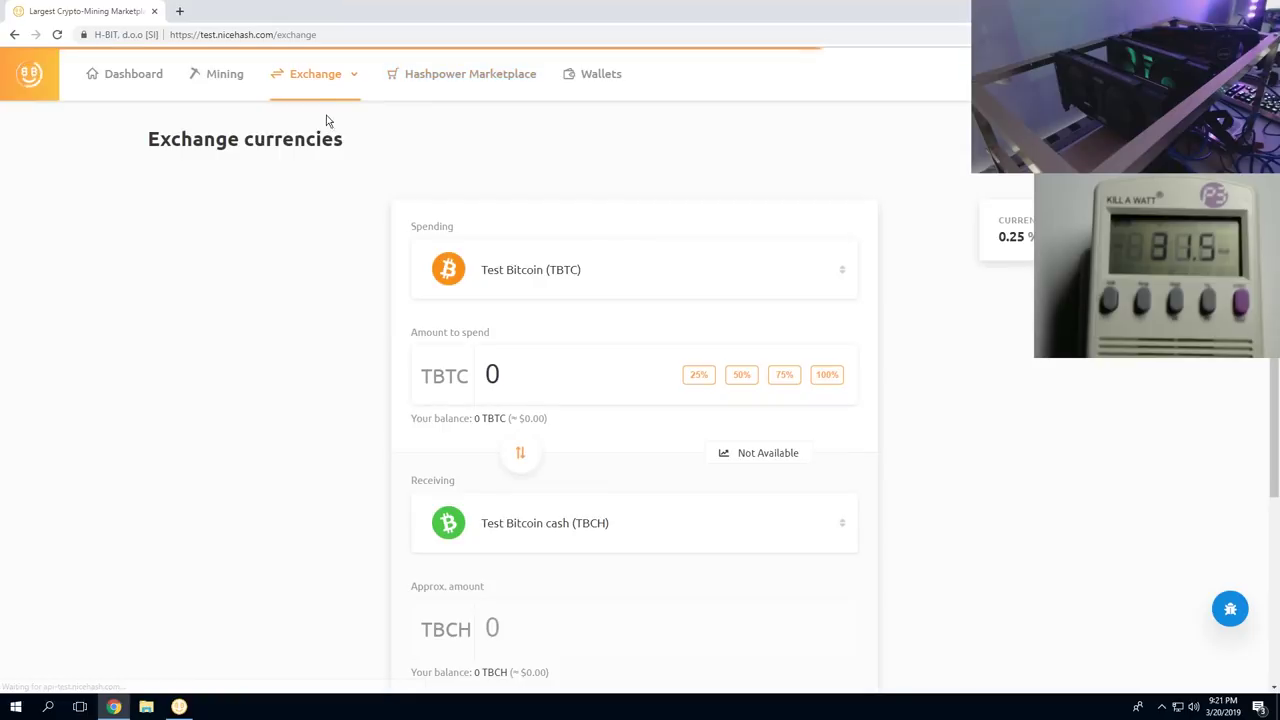
pyautogui.click(145, 82)
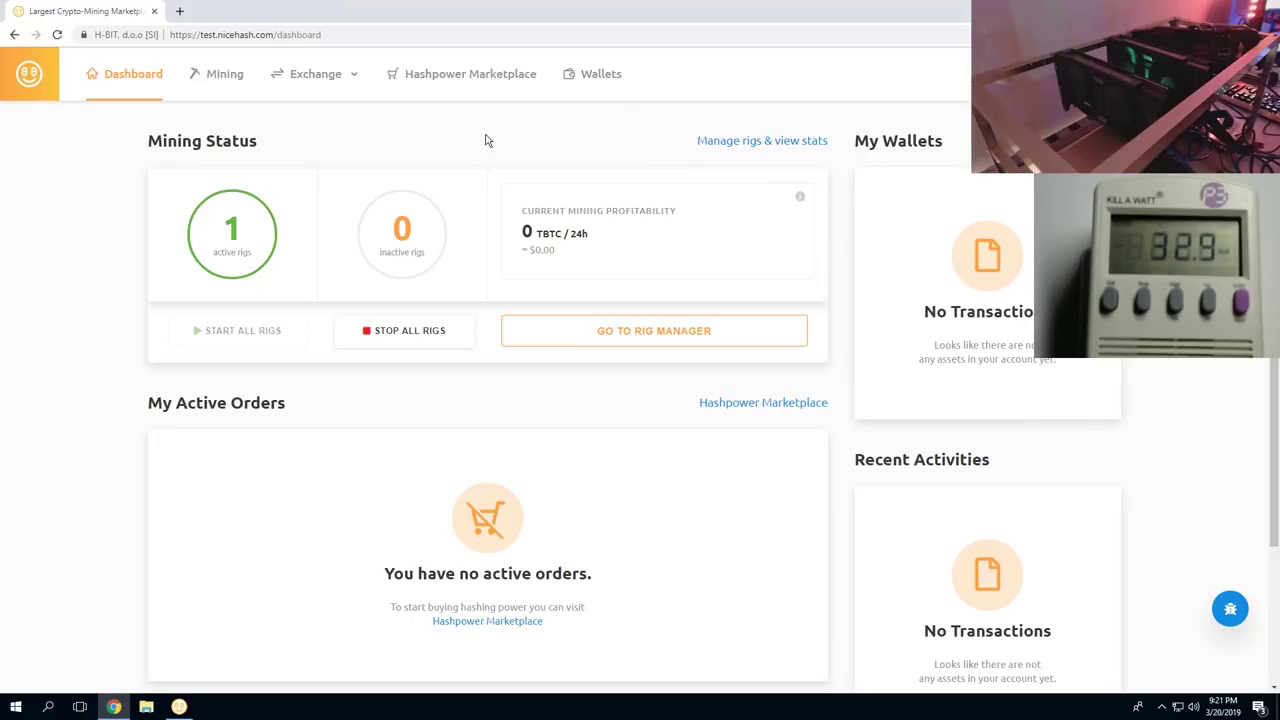
pyautogui.scroll(-3, 485, 140)
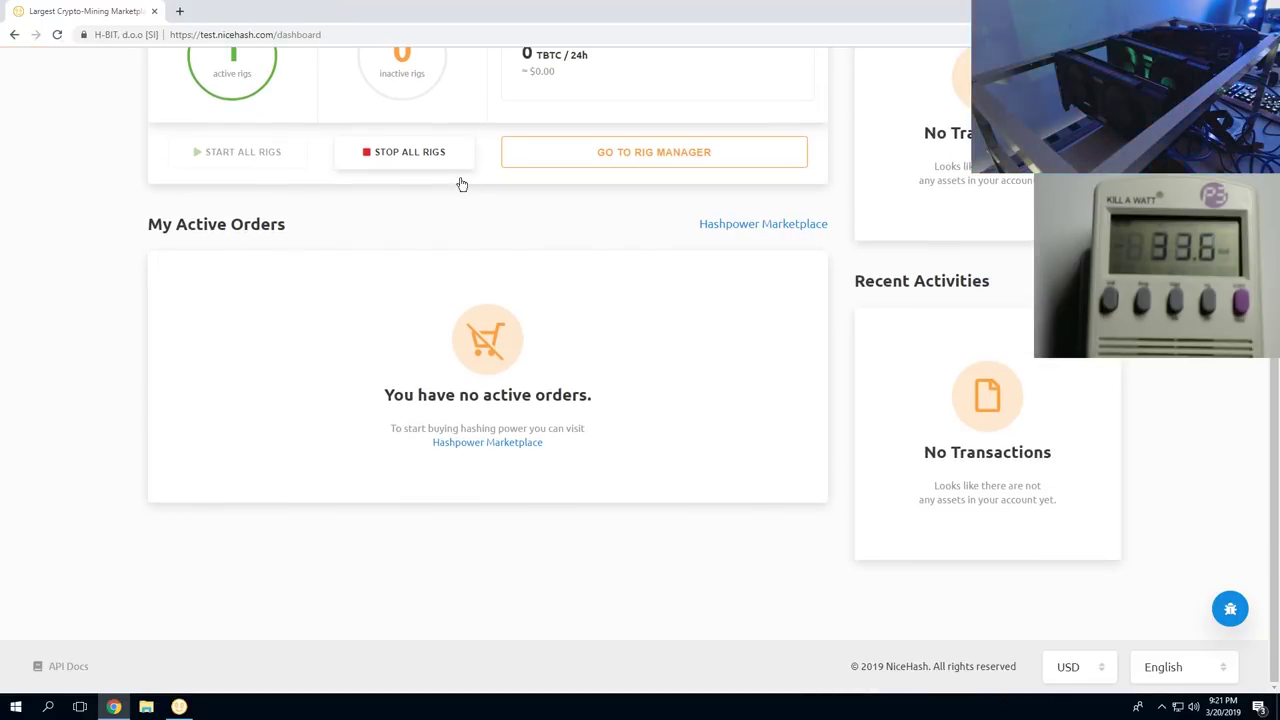
pyautogui.scroll(3, 463, 177)
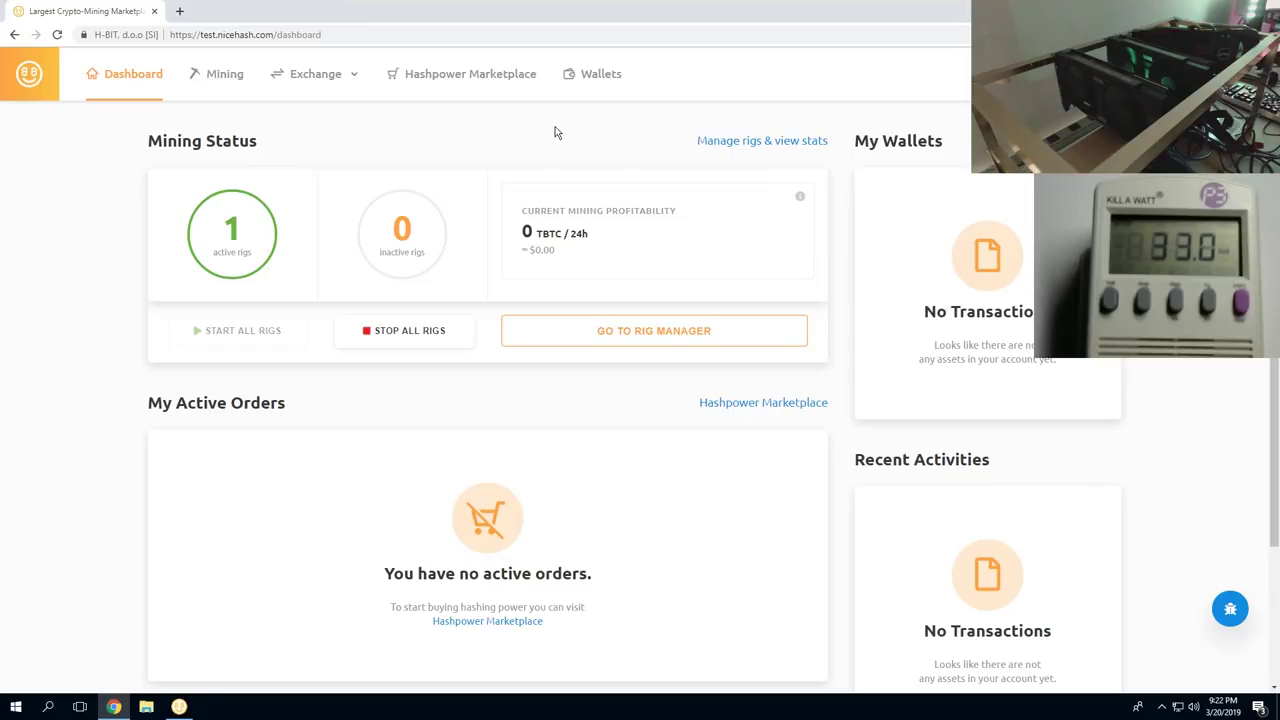
# Check Miner01's status in the Rig Manager, and open the Exchange's Trade view
pyautogui.click(207, 86)
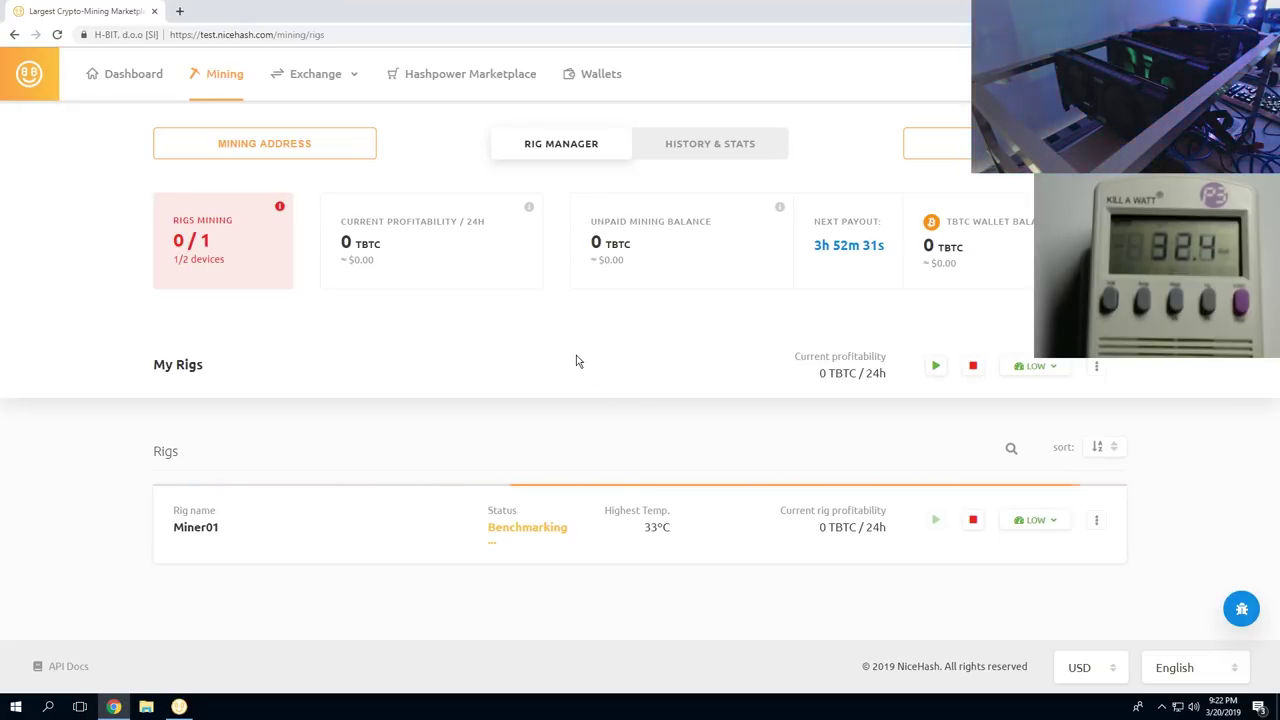
pyautogui.click(306, 89)
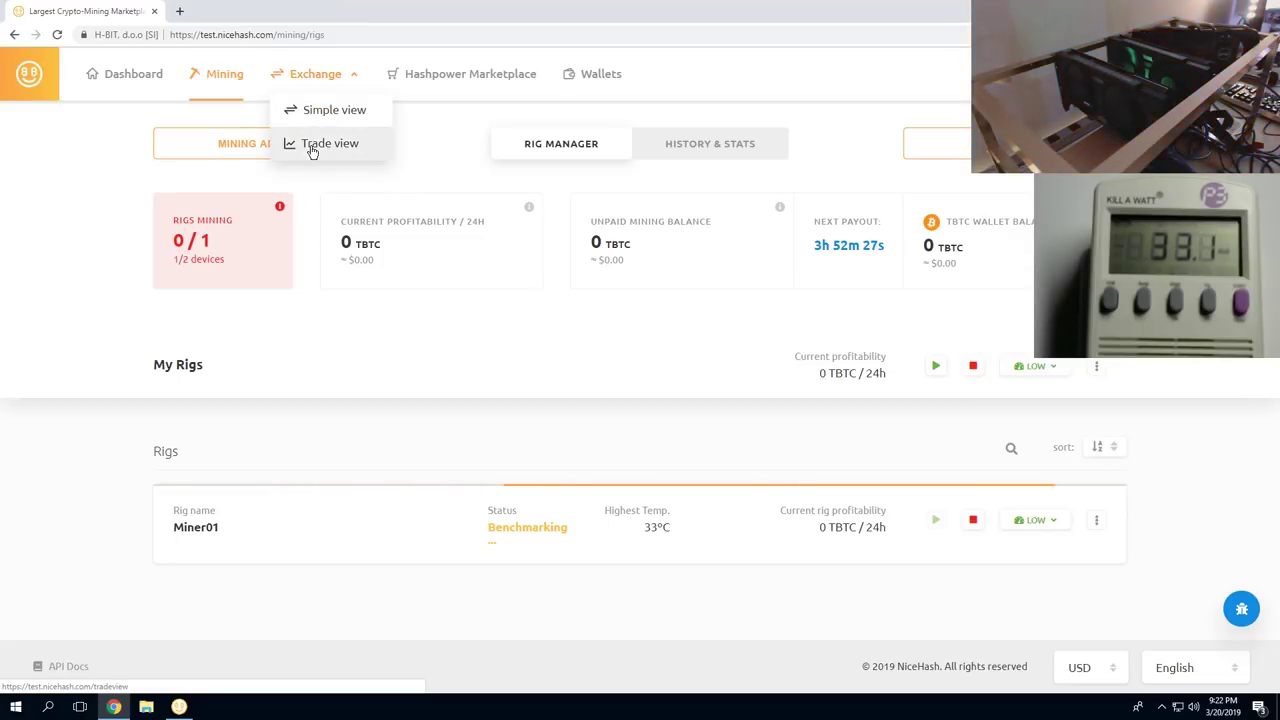
pyautogui.click(315, 146)
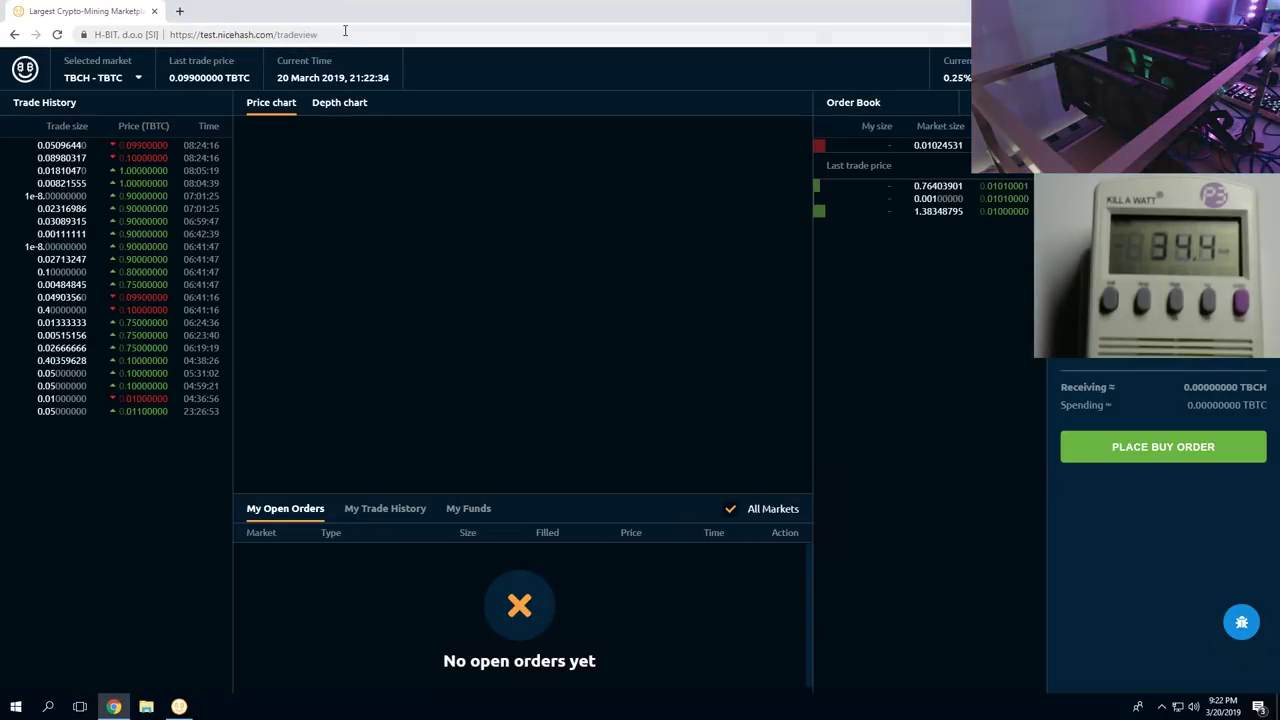